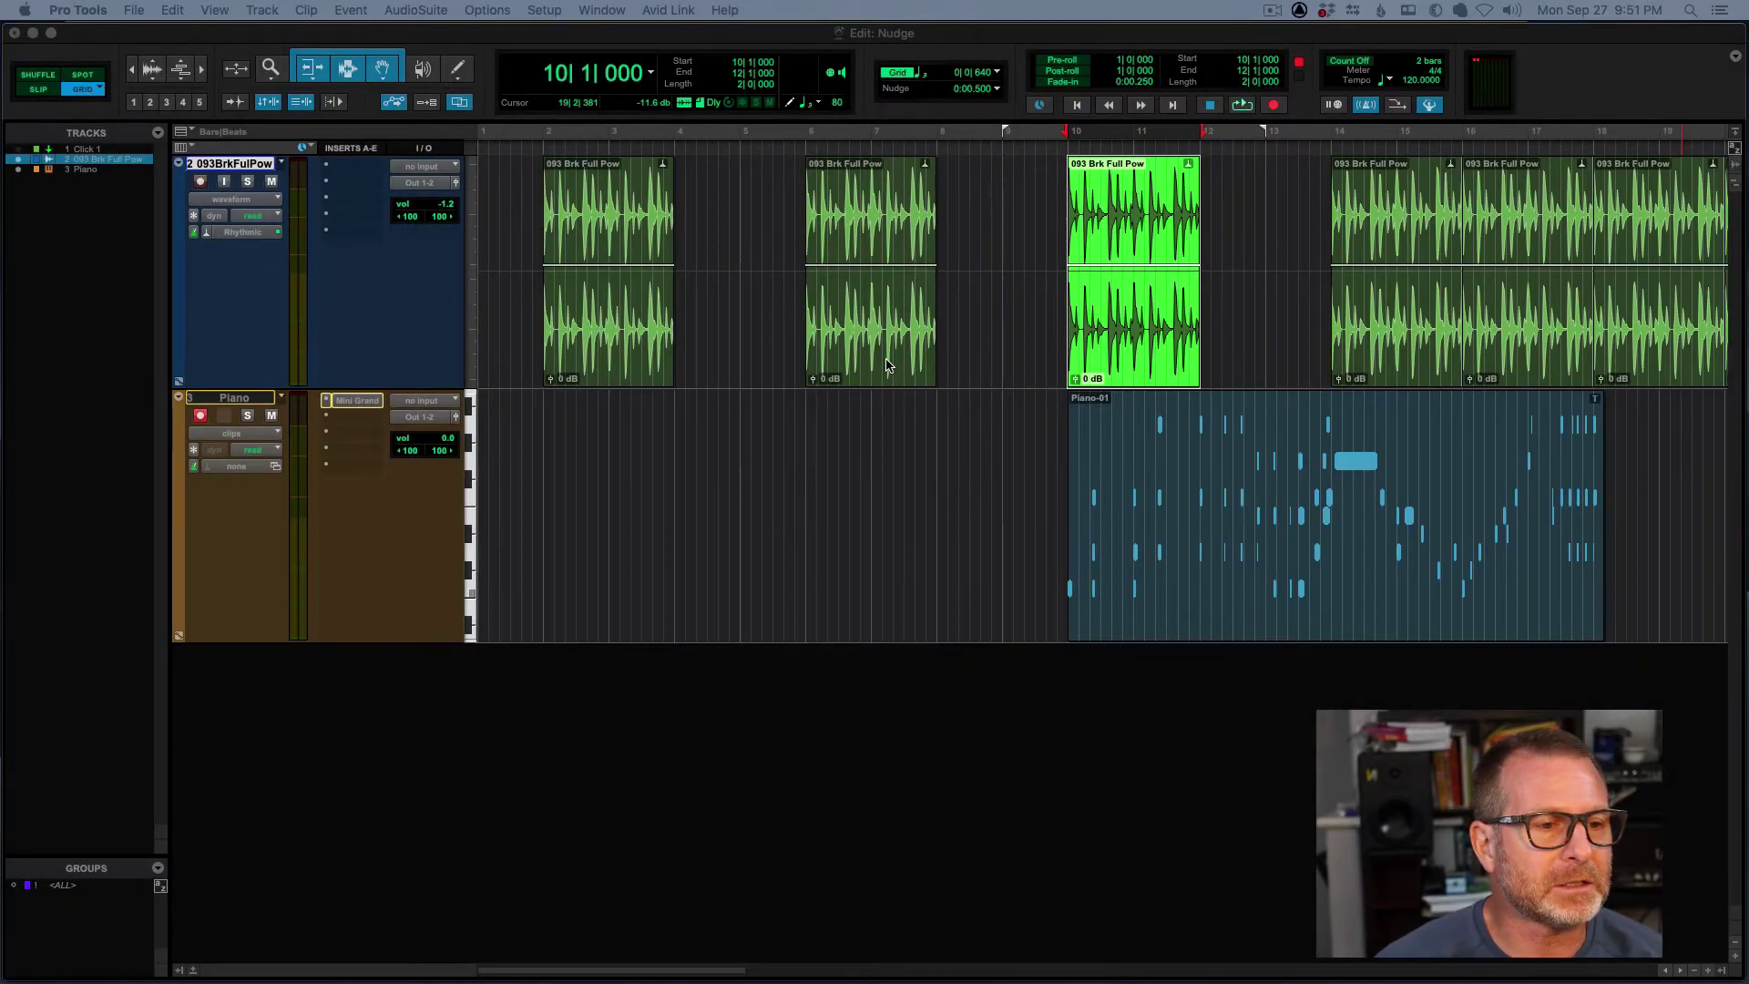
Select the 093 Brk Full Pow drum clip starting at bar 6 with the Grabber.
click(886, 366)
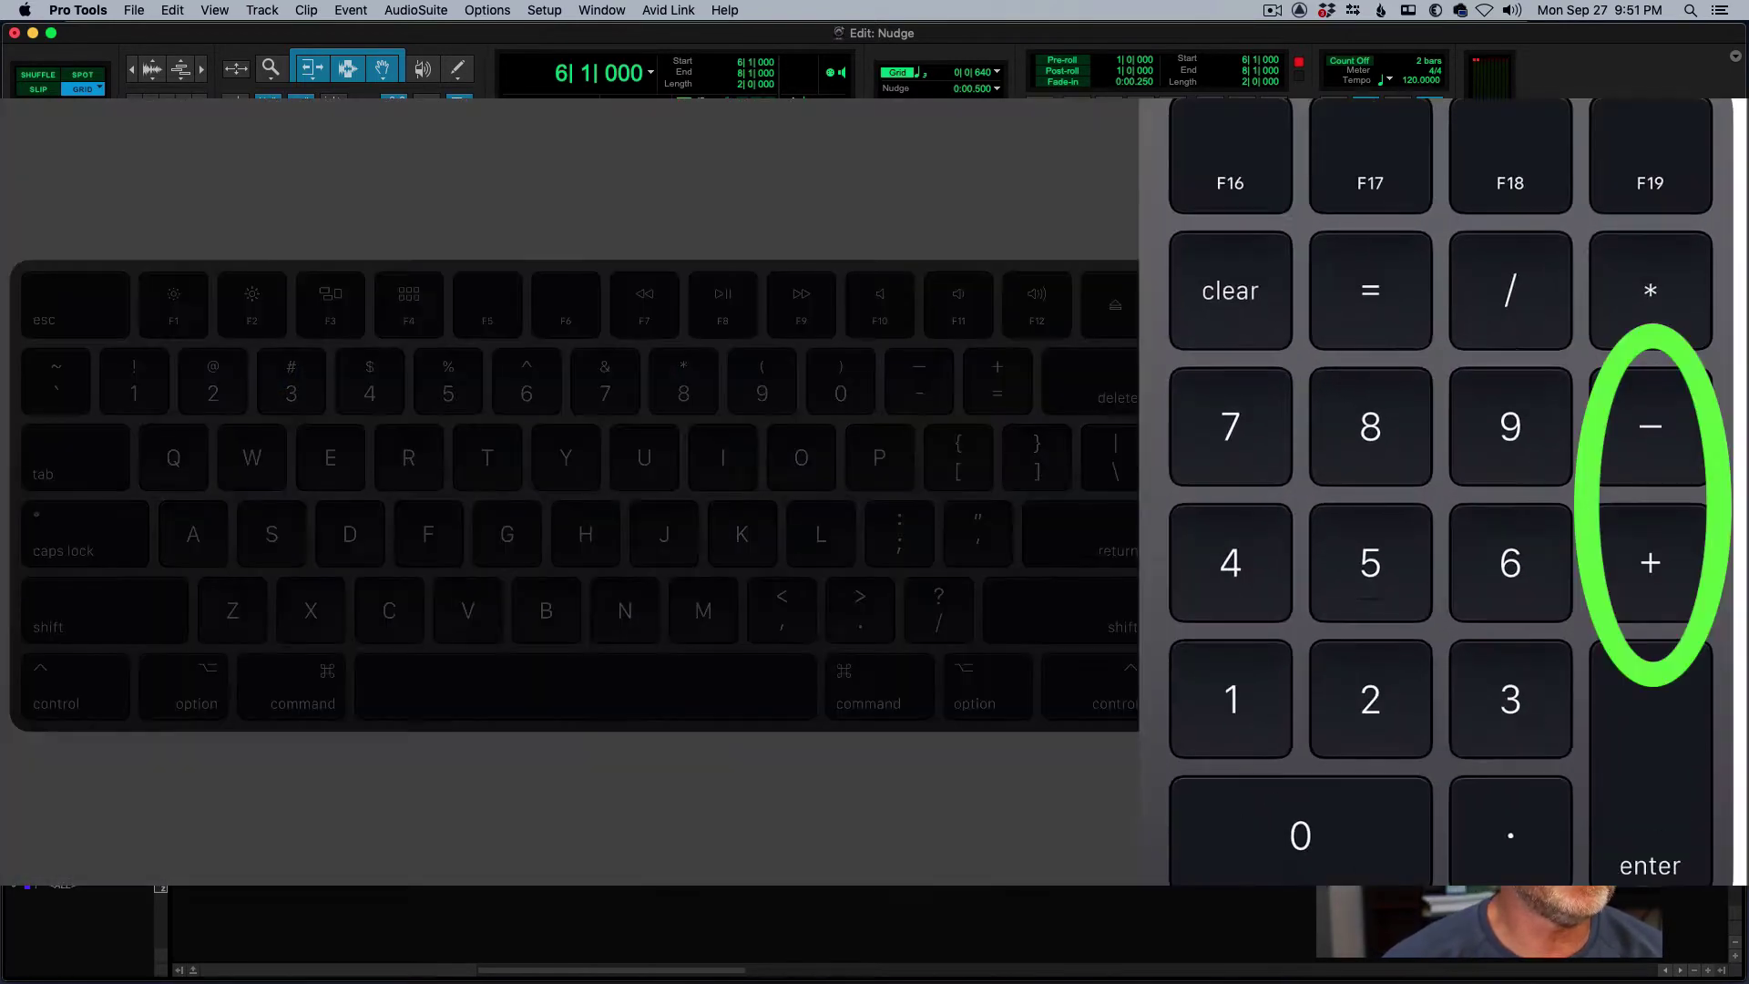
key(KP_Add)
key(KP_Add)
key(KP_Subtract)
key(KP_Subtract)
key(KP_Subtract)
key(KP_Subtract)
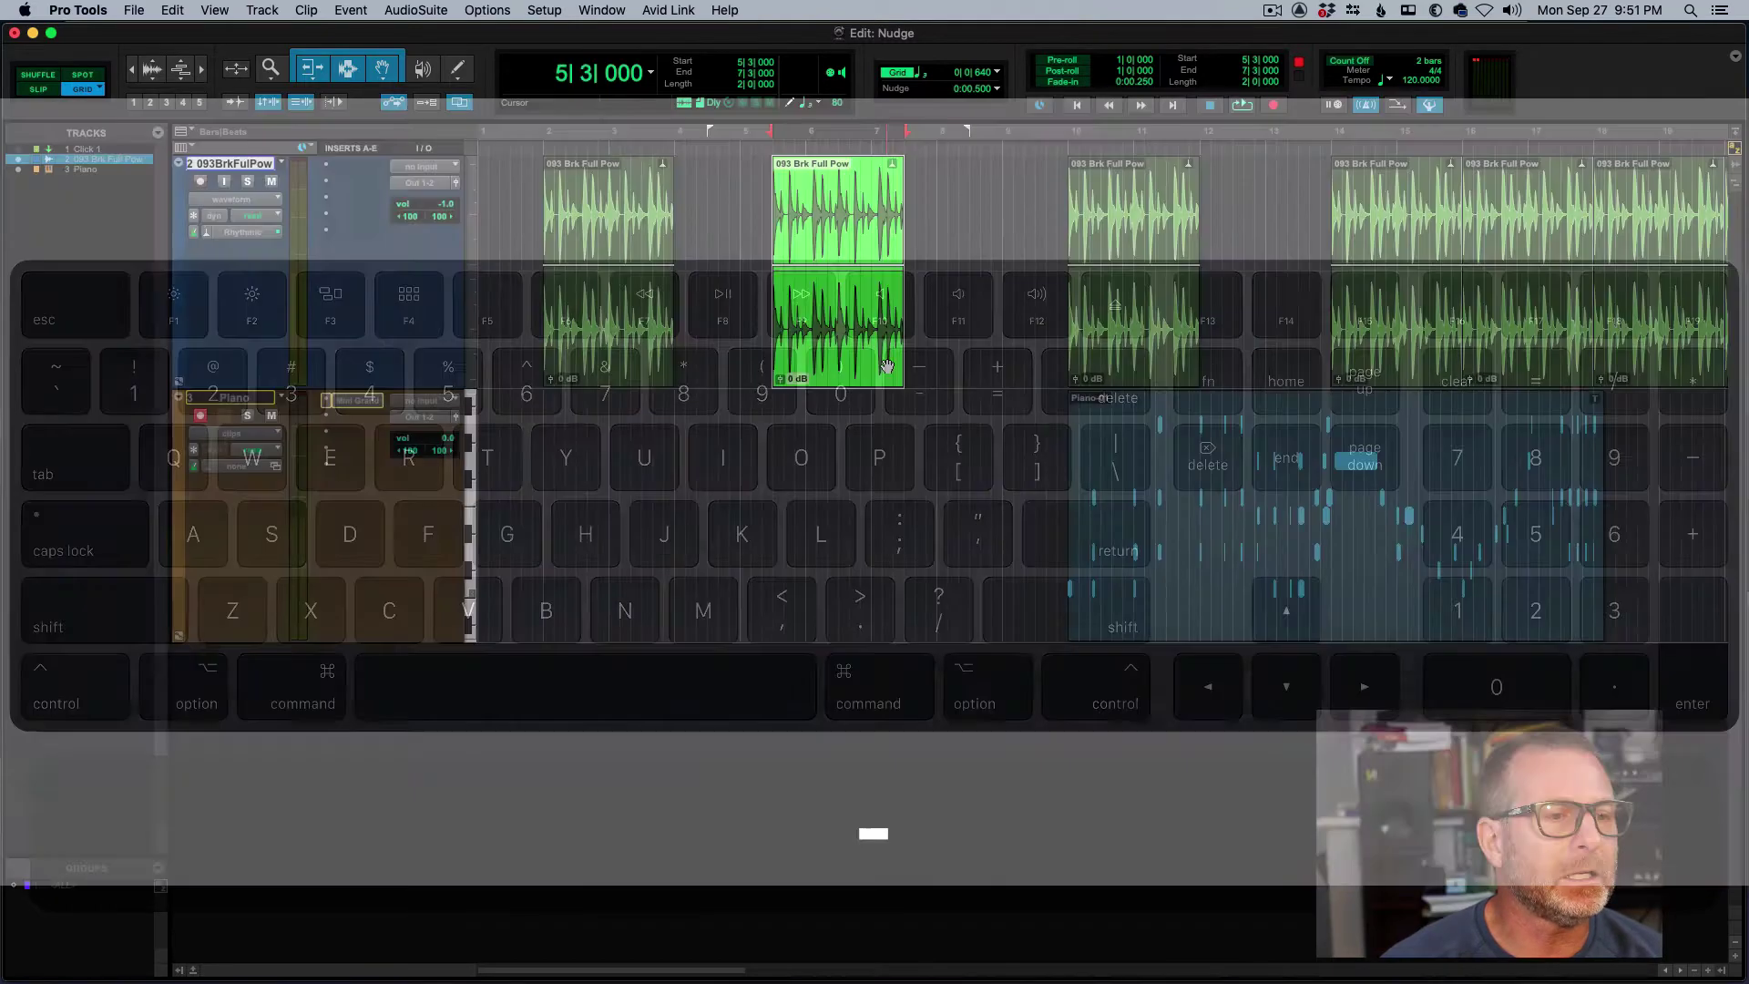
key(KP_Subtract)
key(KP_Subtract)
key(KP_Add)
key(KP_Add)
key(KP_Add)
key(KP_Add)
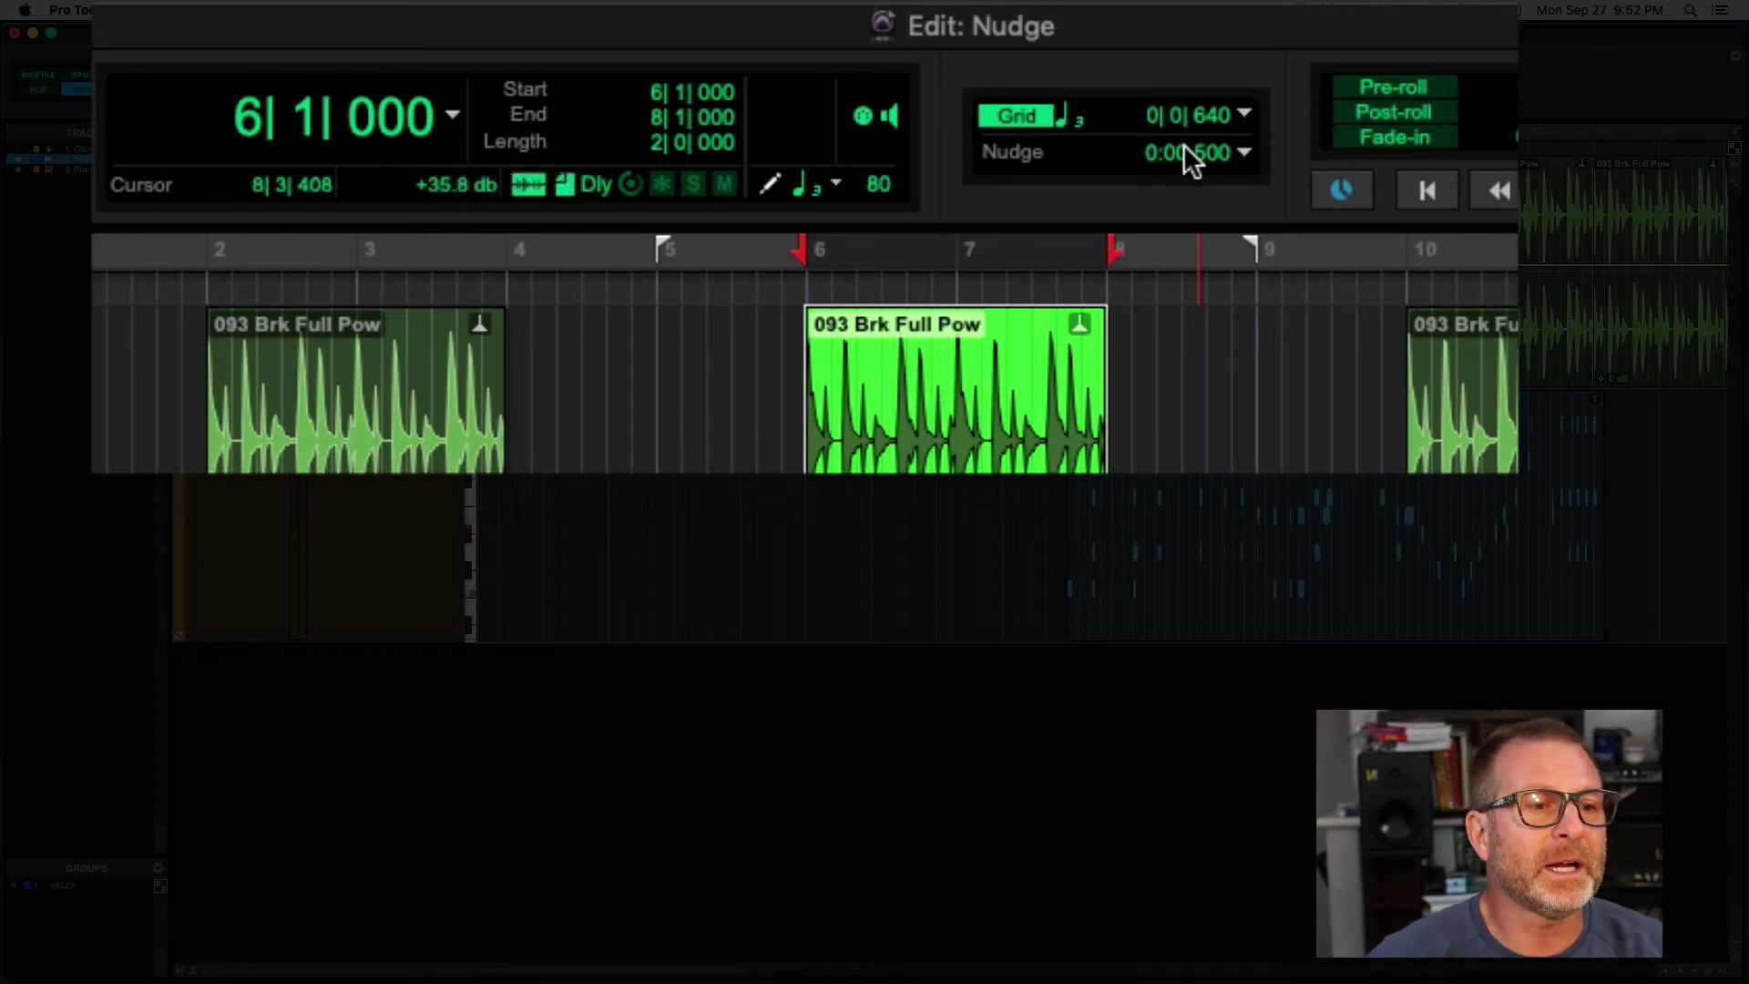
Set the nudge value to Bars|Beats with a quarter note (0|1|000).
click(1241, 153)
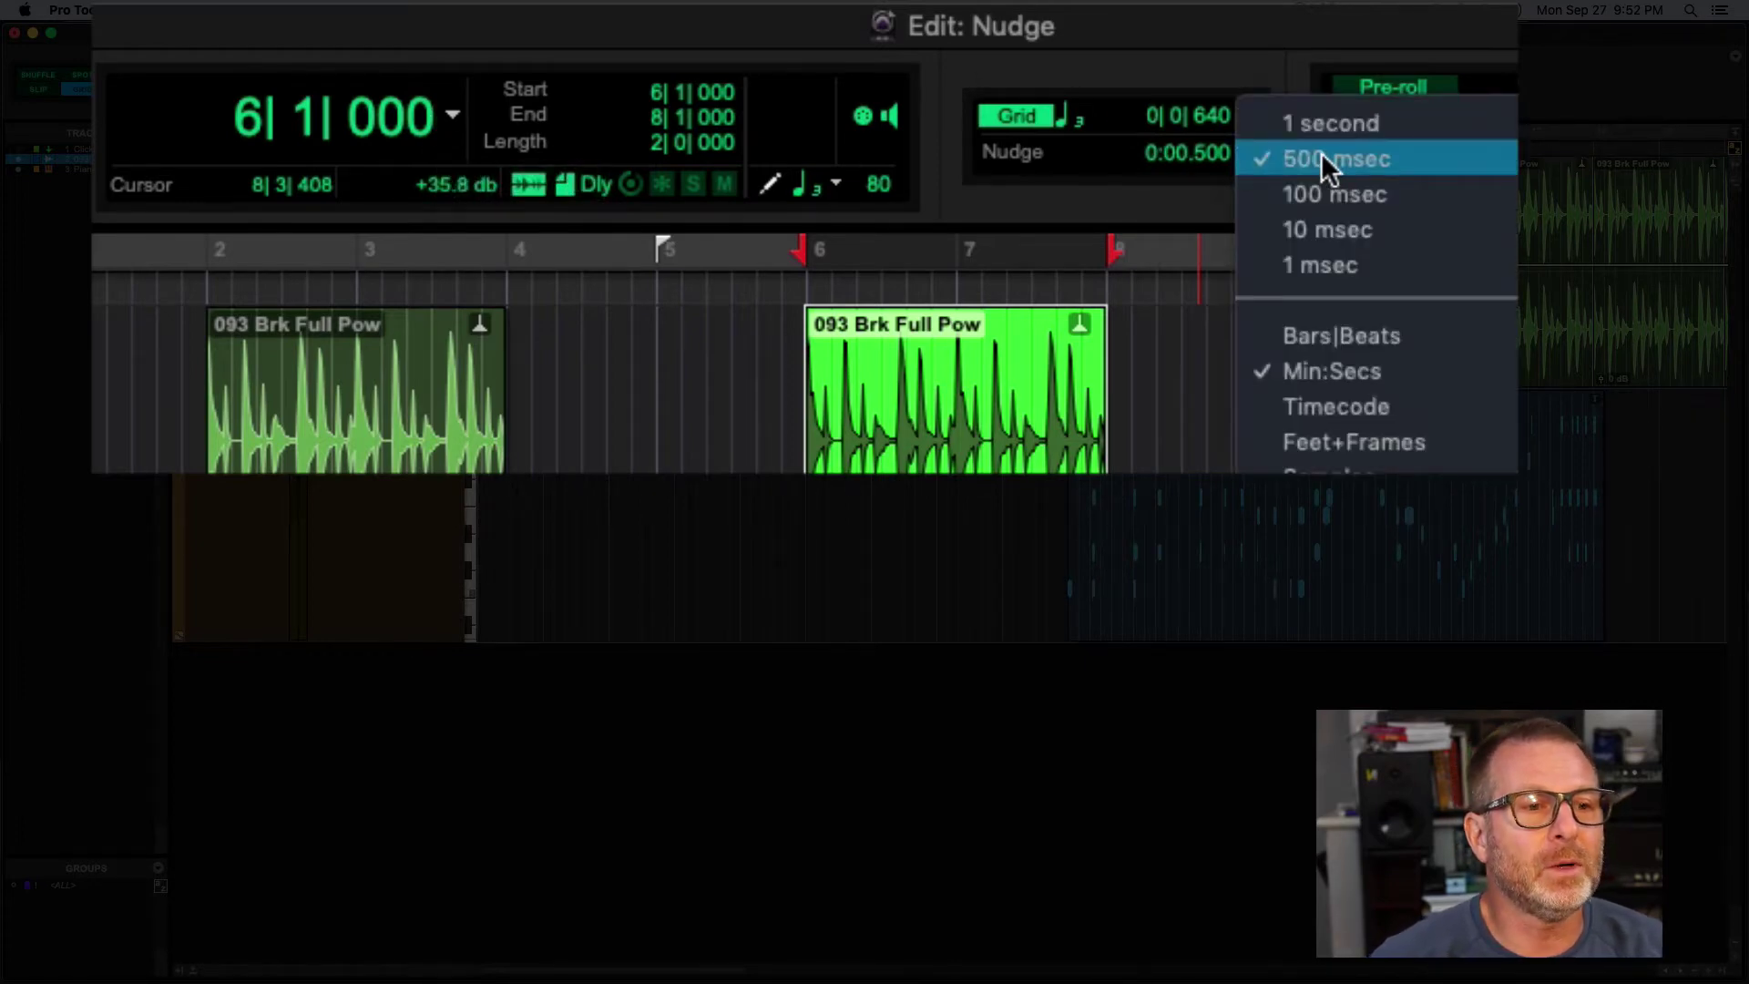
click(1367, 334)
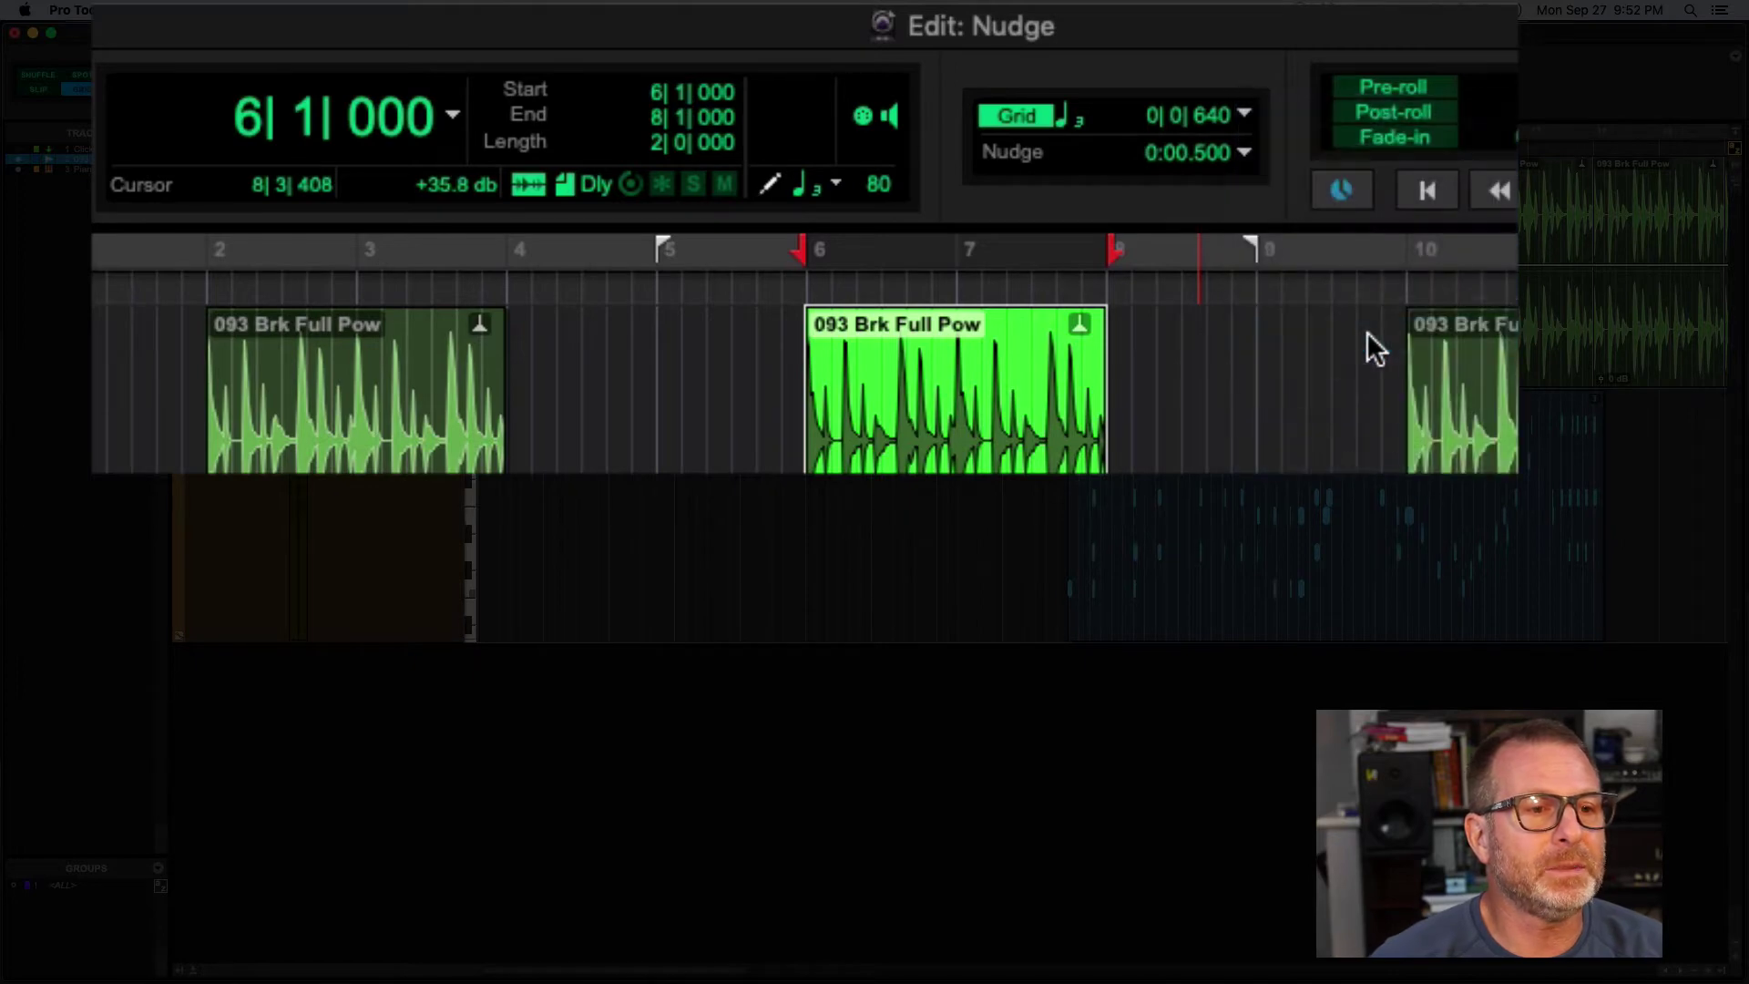
click(1239, 157)
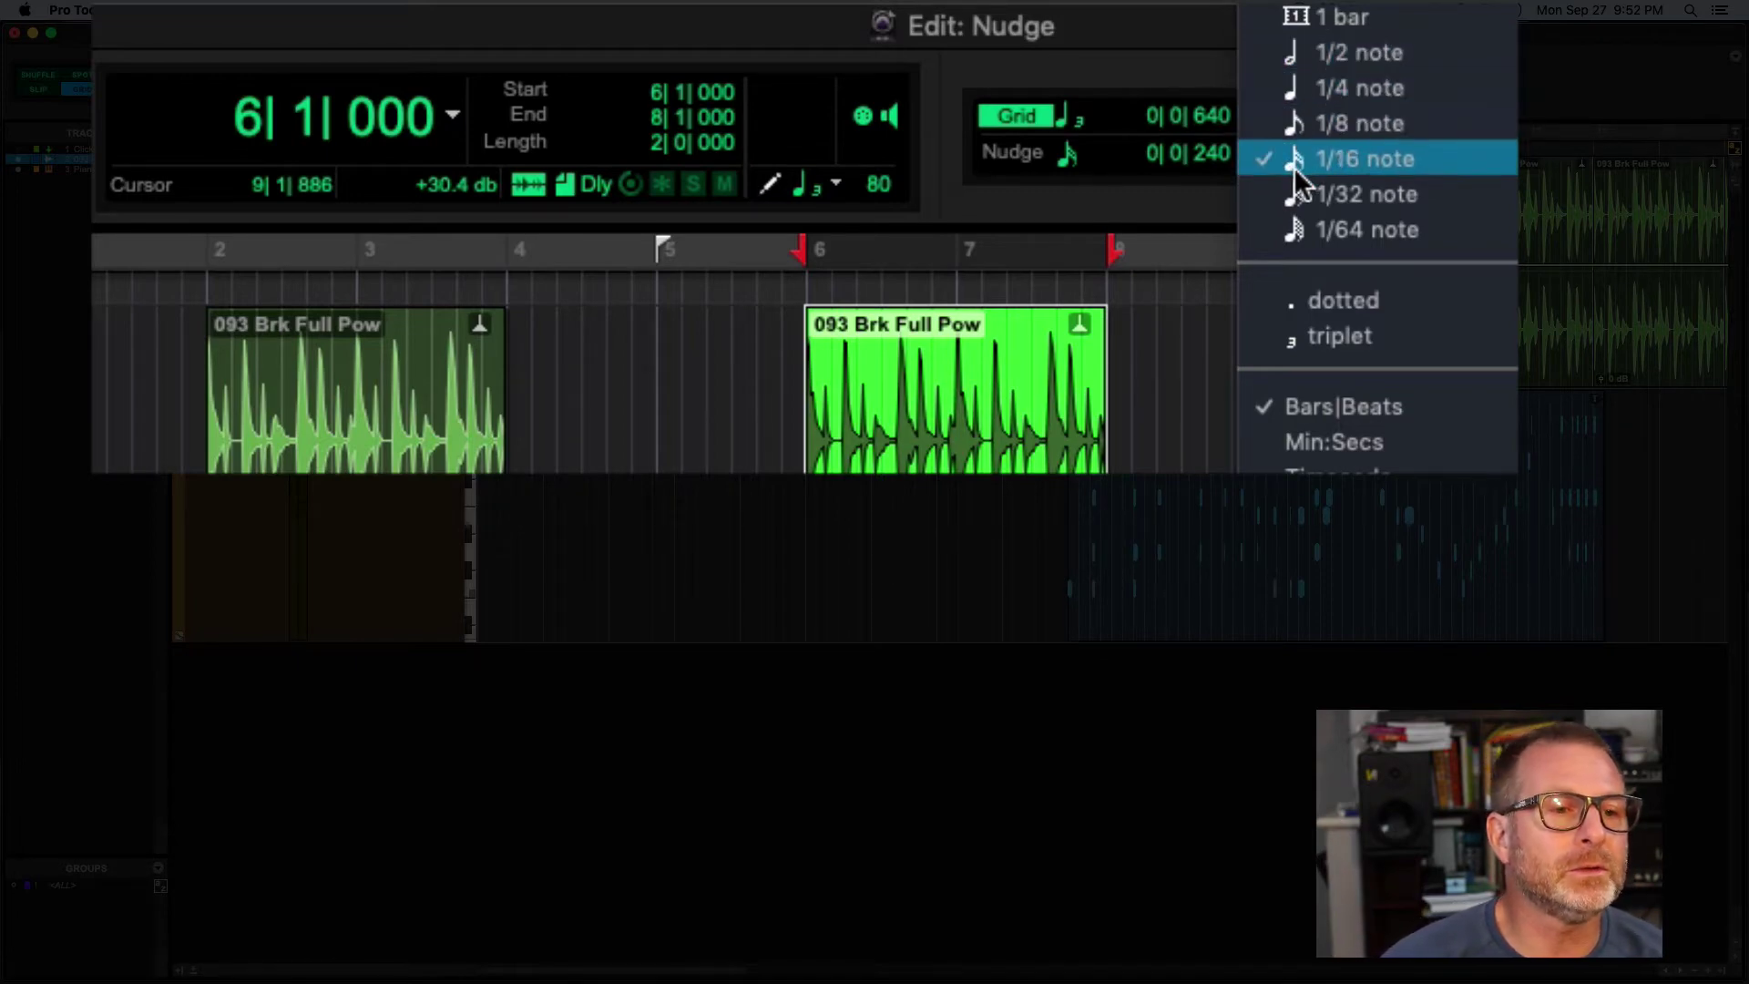
click(1283, 91)
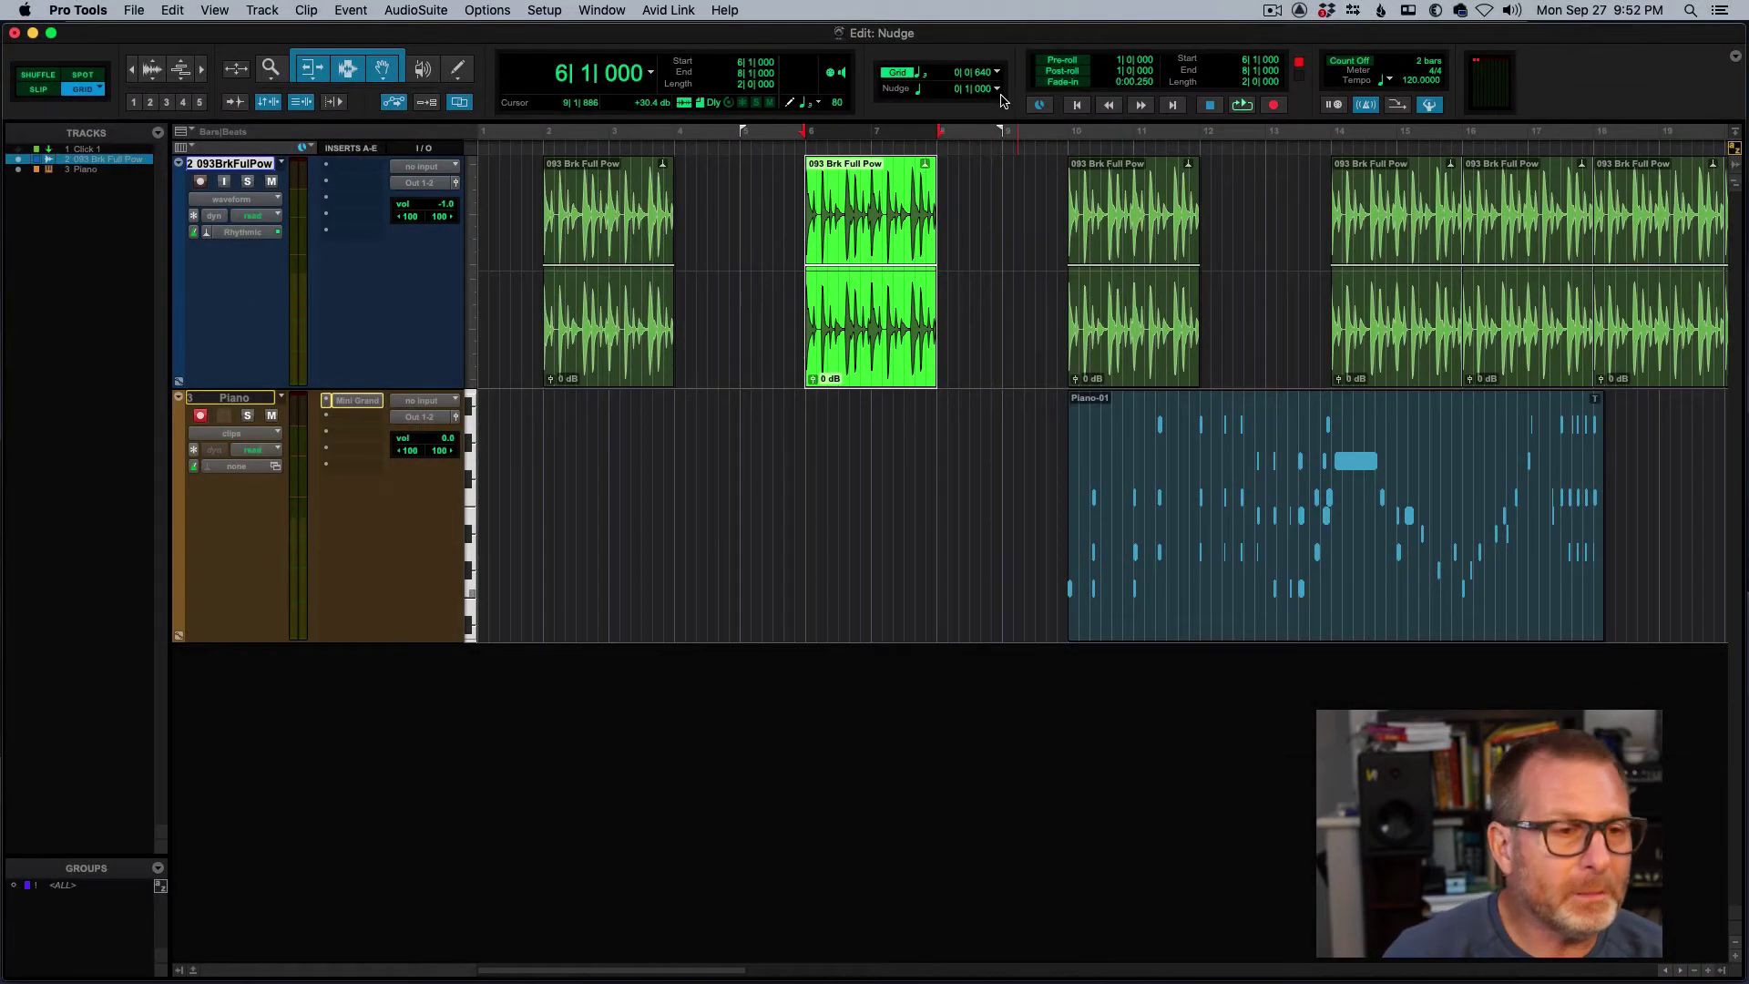
Nudge the drum clip two beats earlier and one beat later with keypad minus and plus.
key(minus)
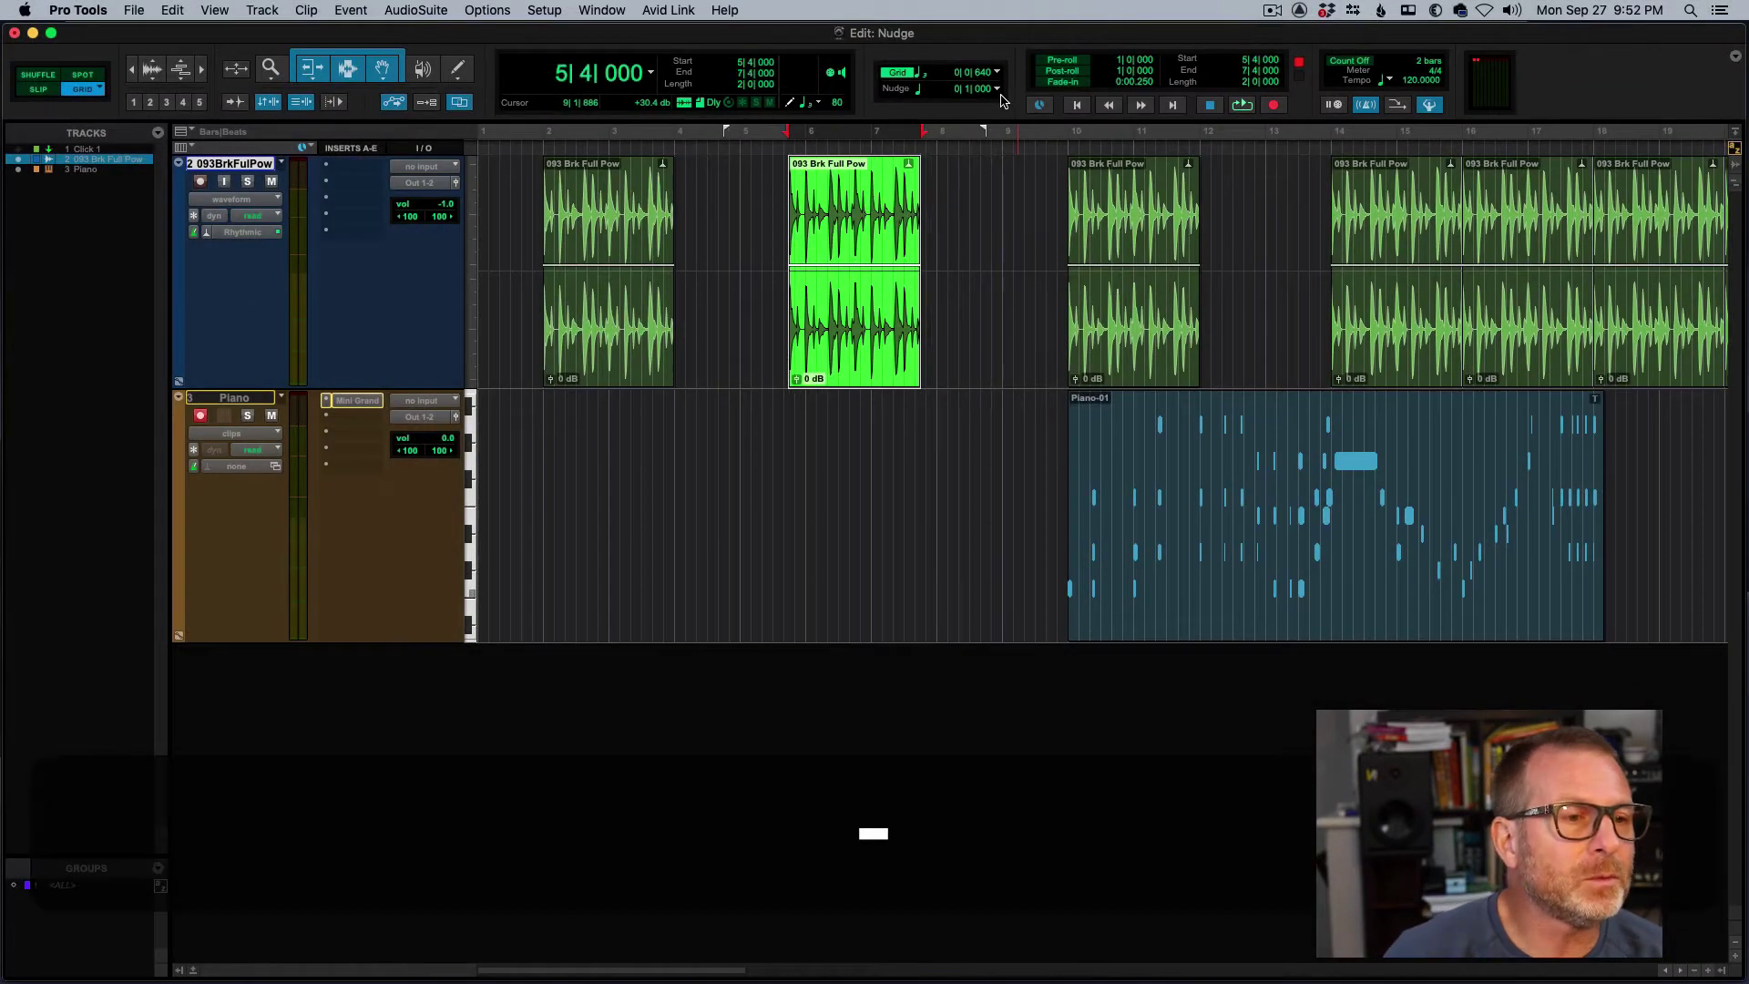
key(minus)
key(minus)
key(minus)
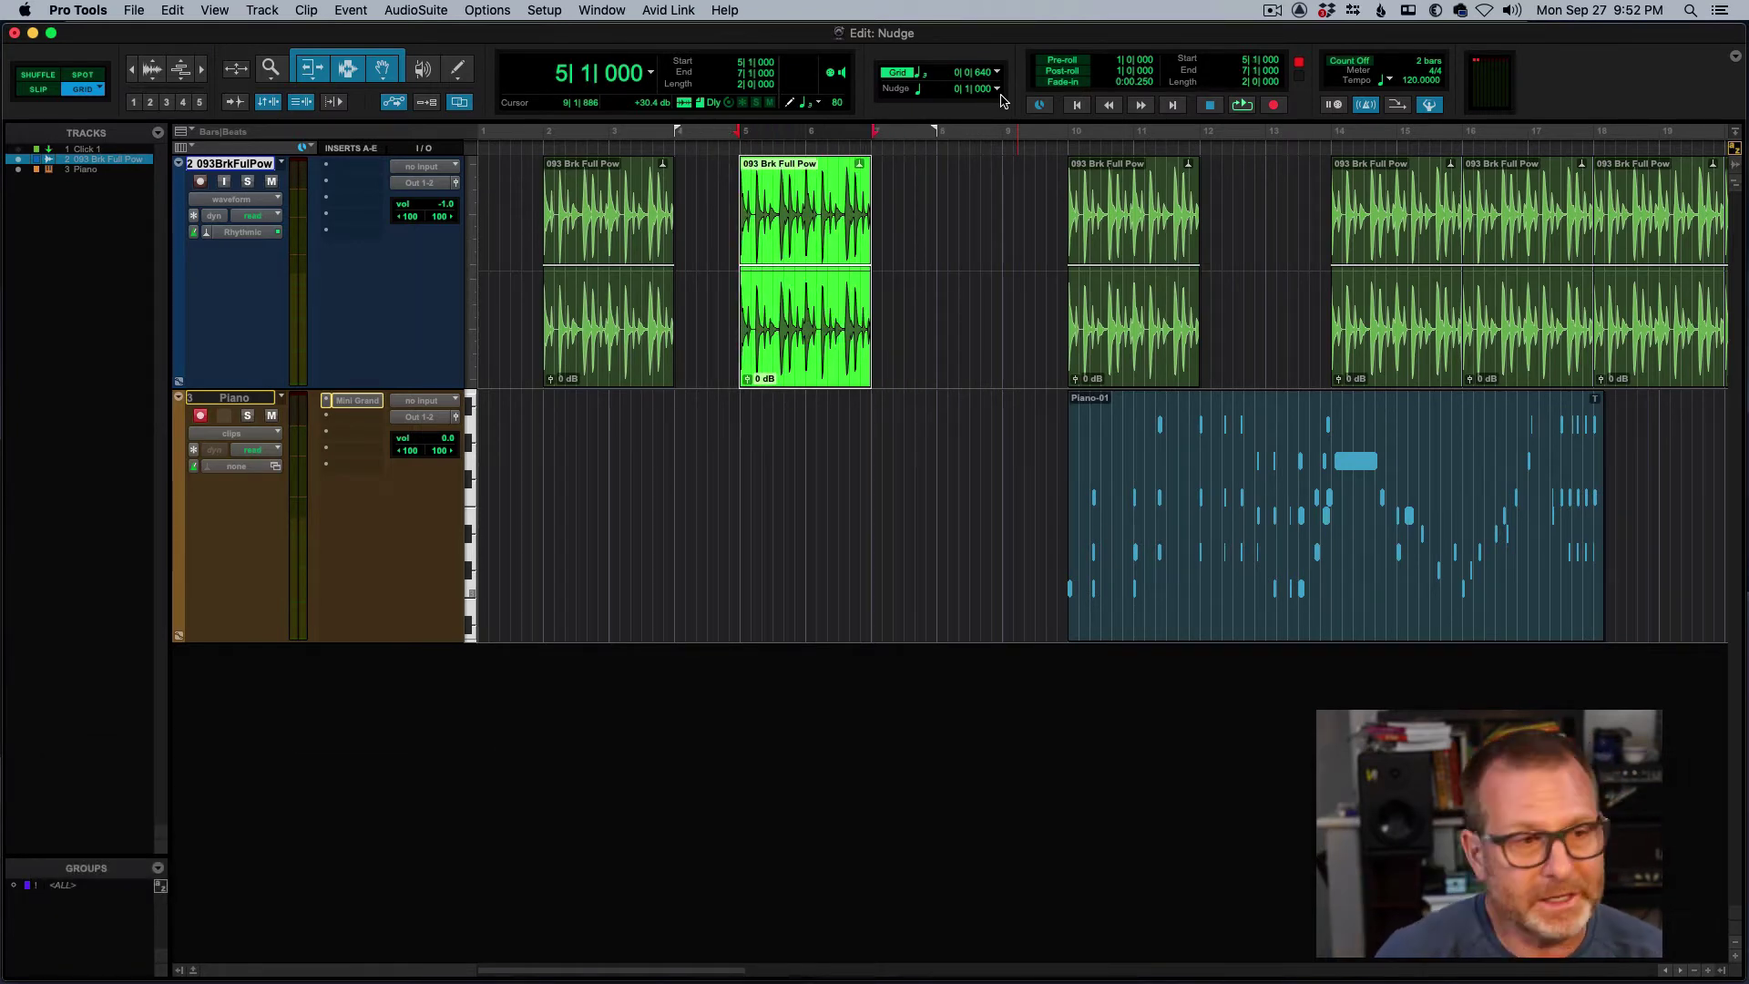
key(plus)
key(plus)
key(plus)
key(plus)
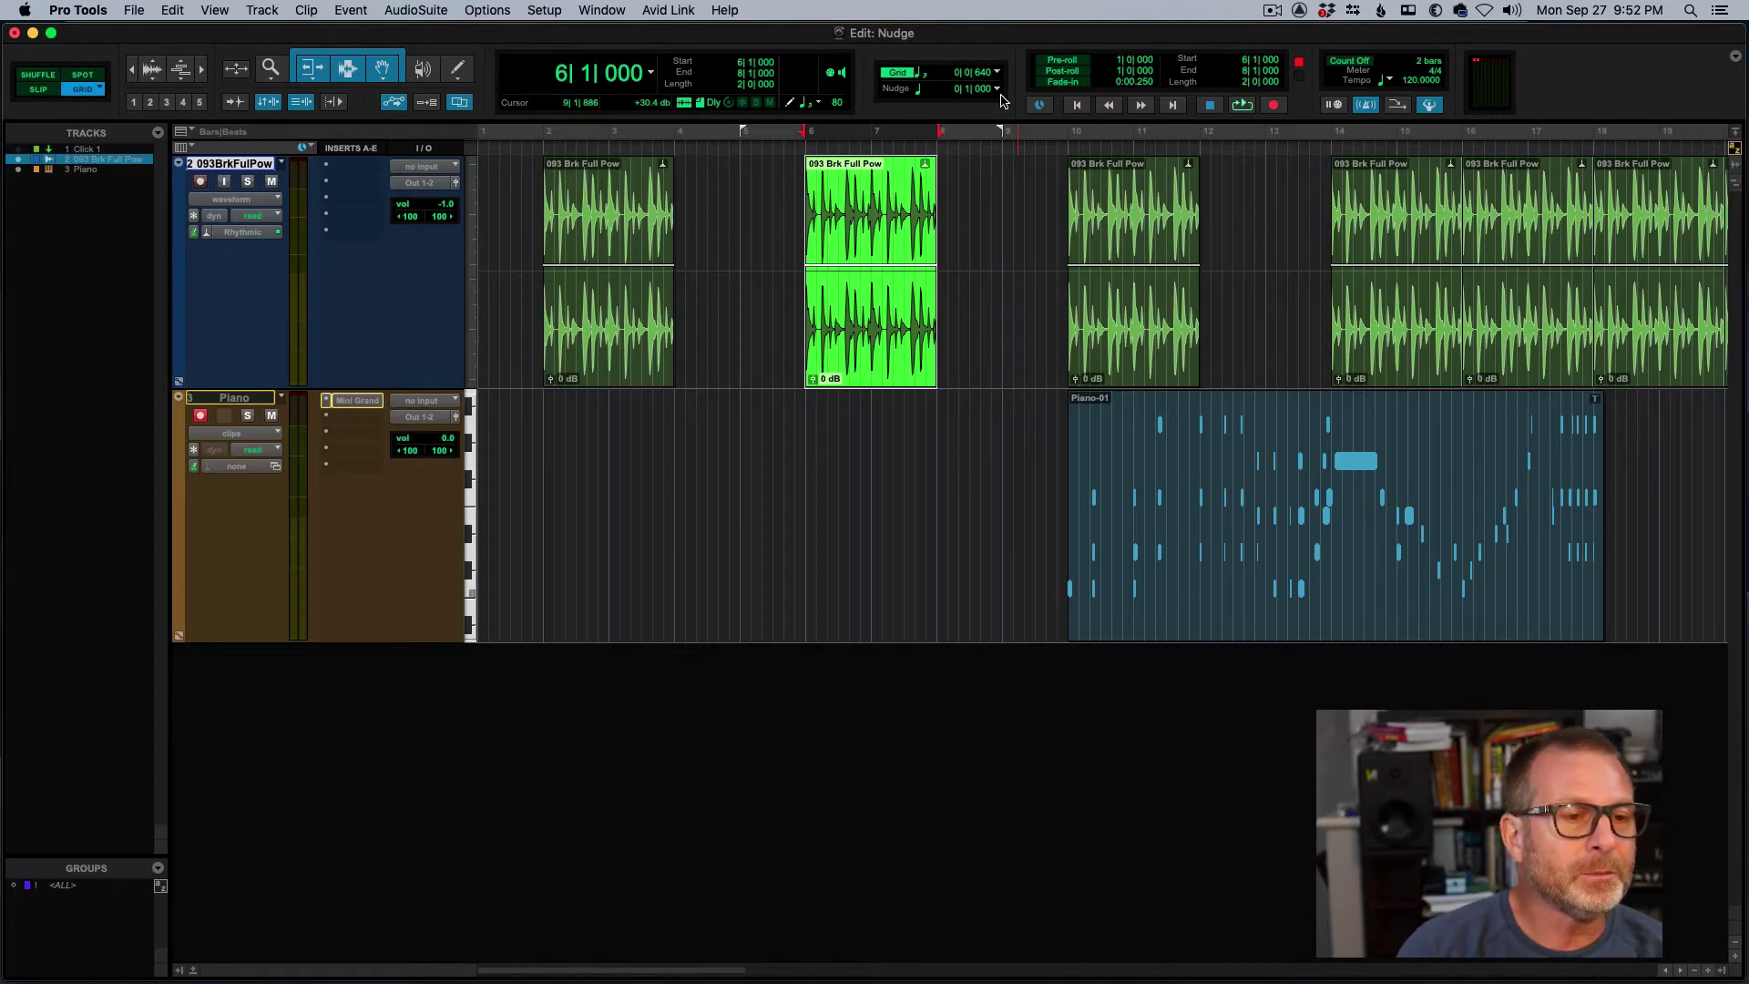
Nudge the clip with comma and period back to 6|1|000, then bring up the nudge choices.
key(comma)
key(comma)
key(comma)
key(comma)
key(comma)
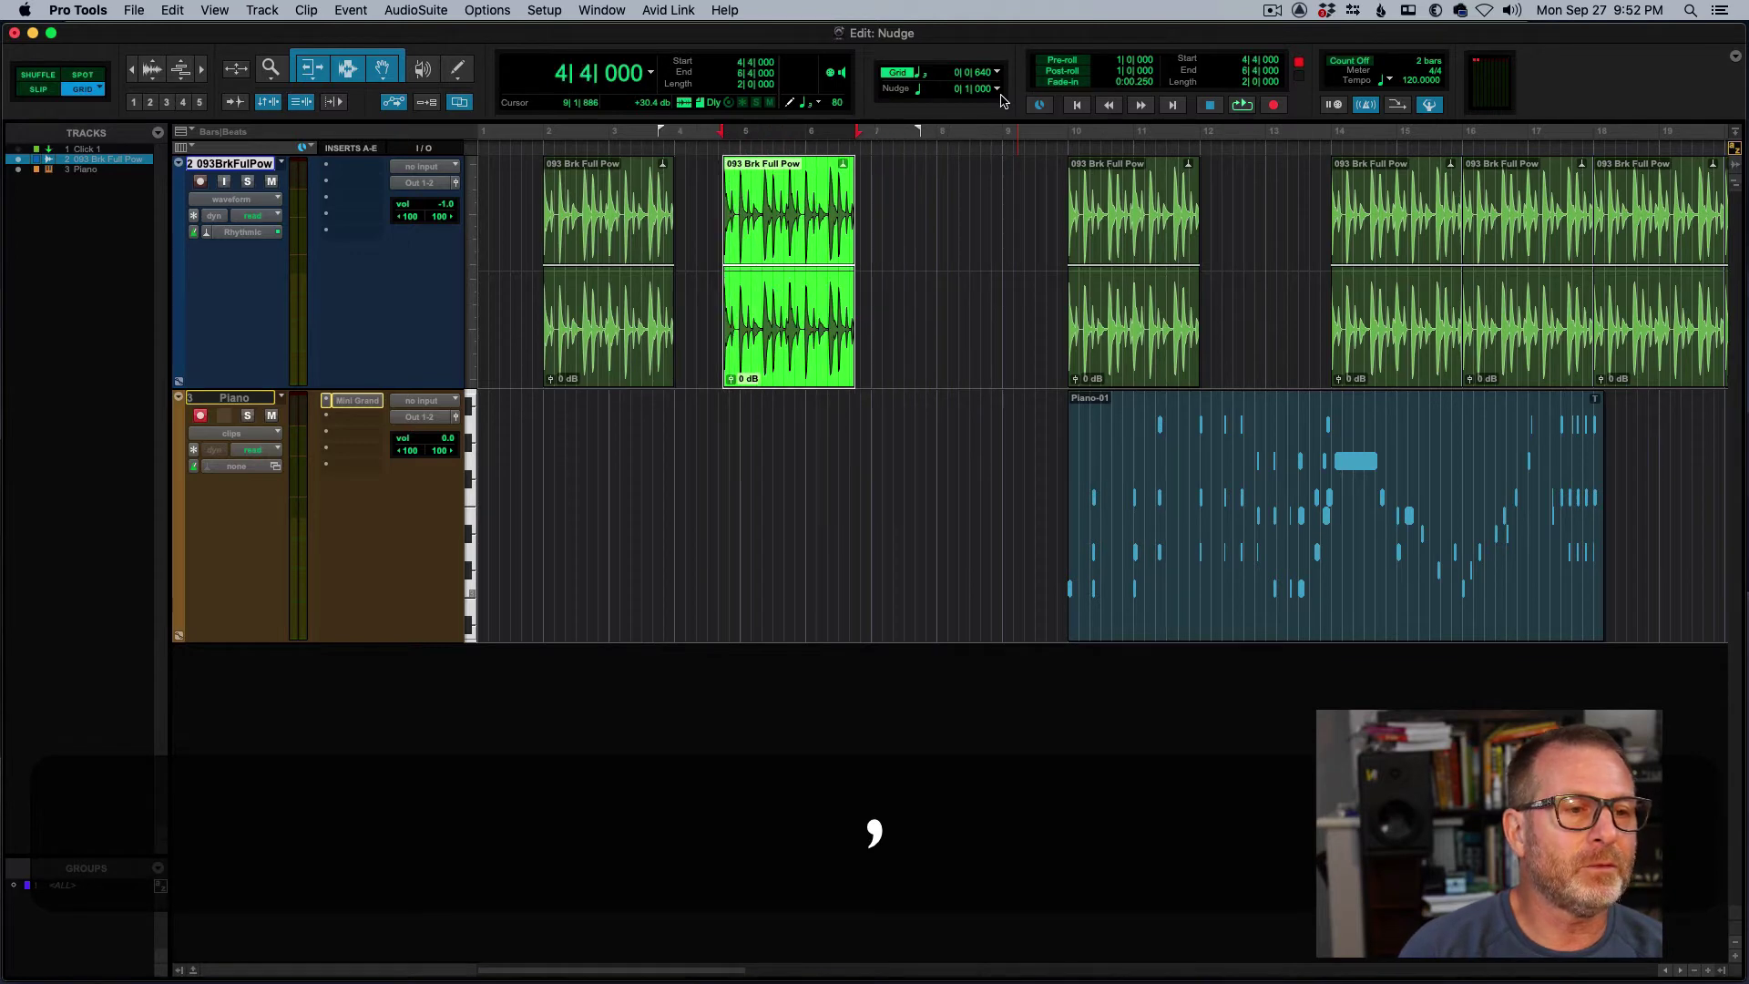
key(comma)
key(period)
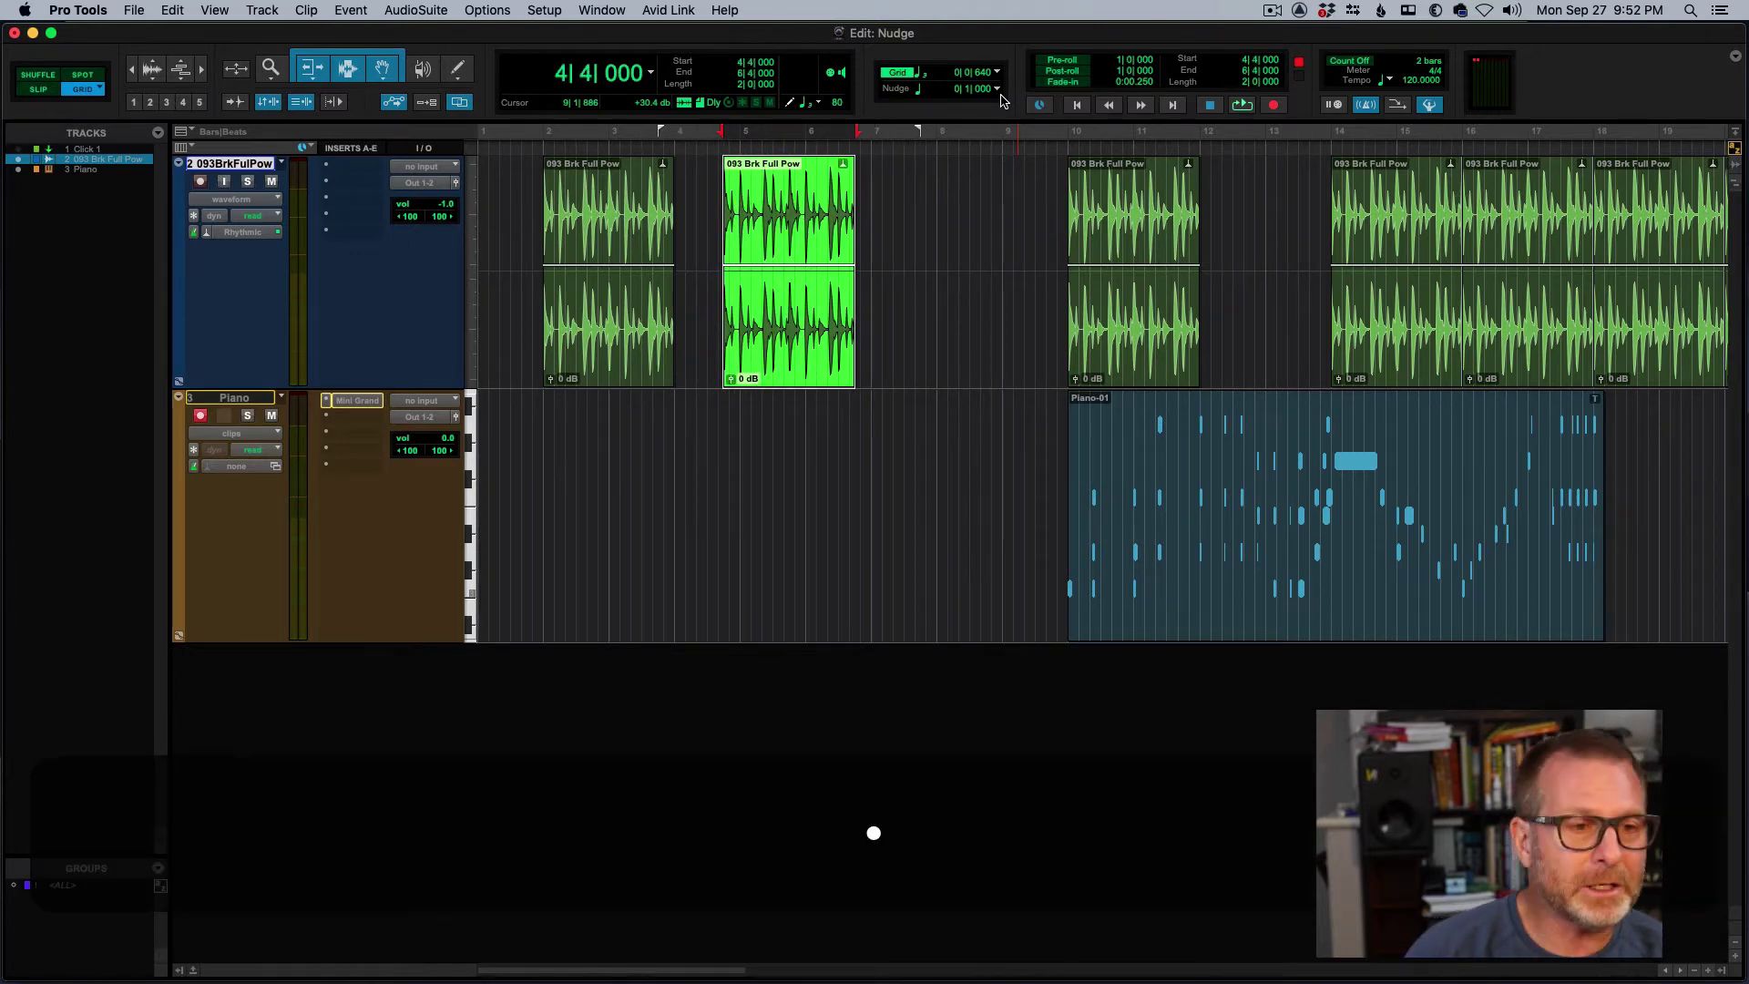
key(period)
key(period)
key(period)
key(period)
key(period)
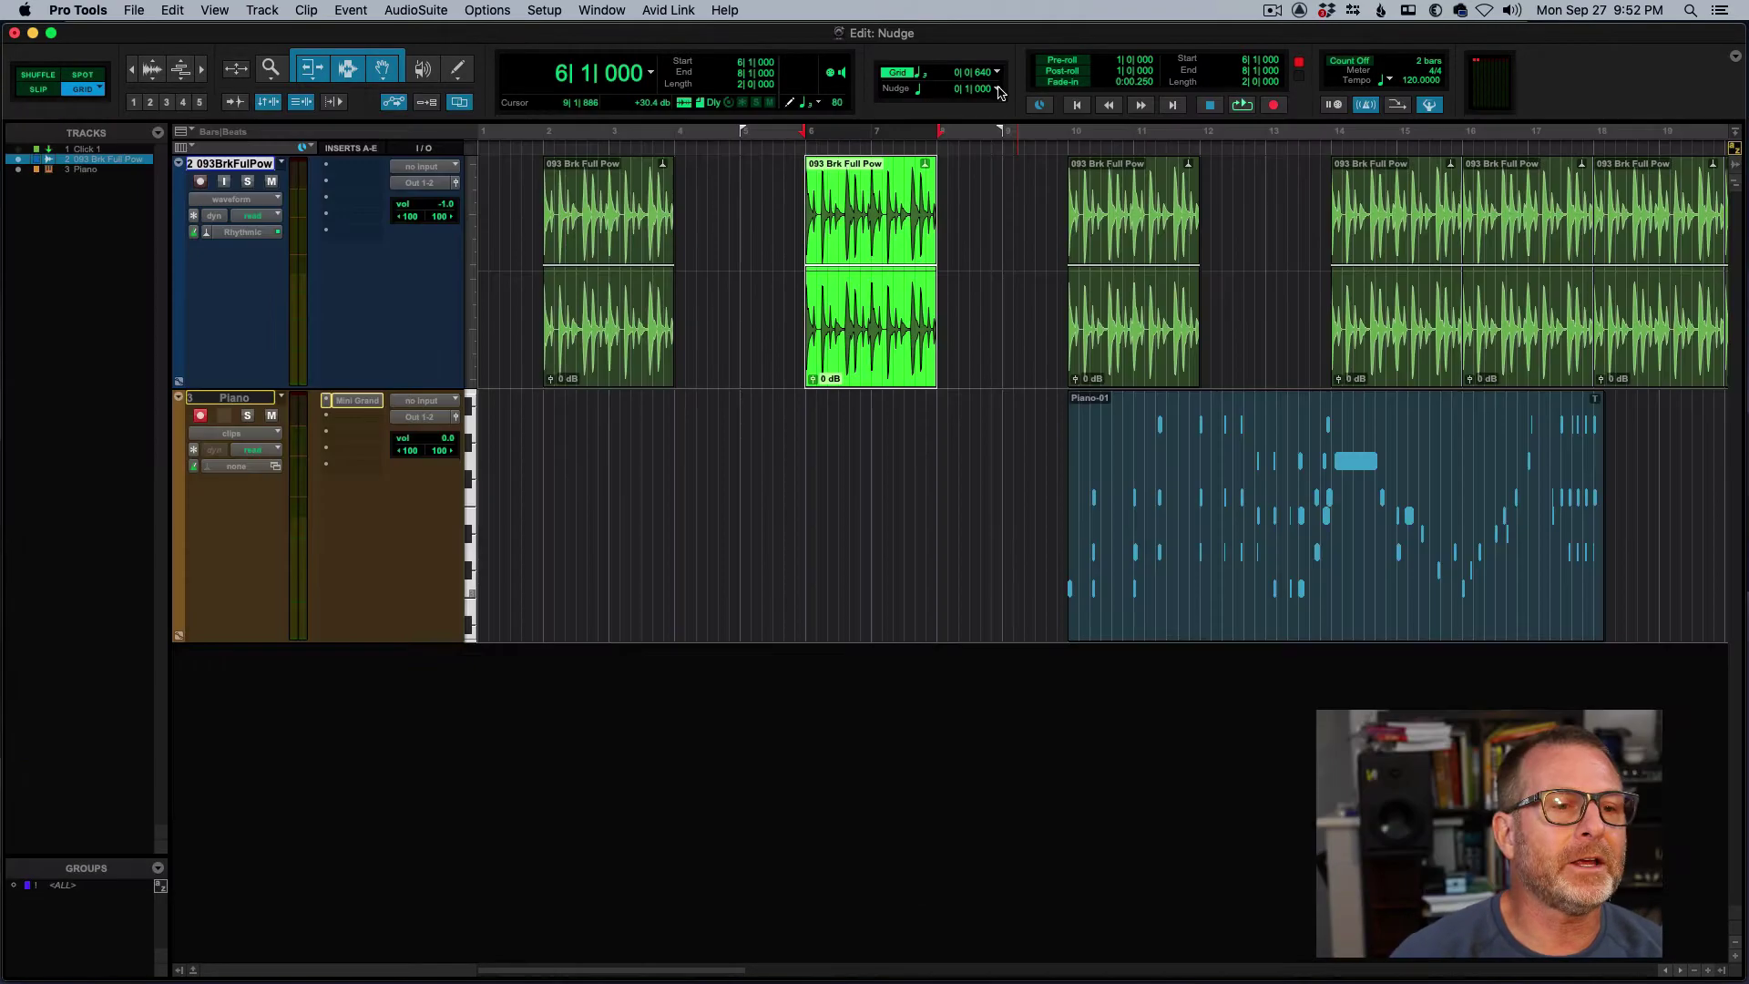
click(998, 89)
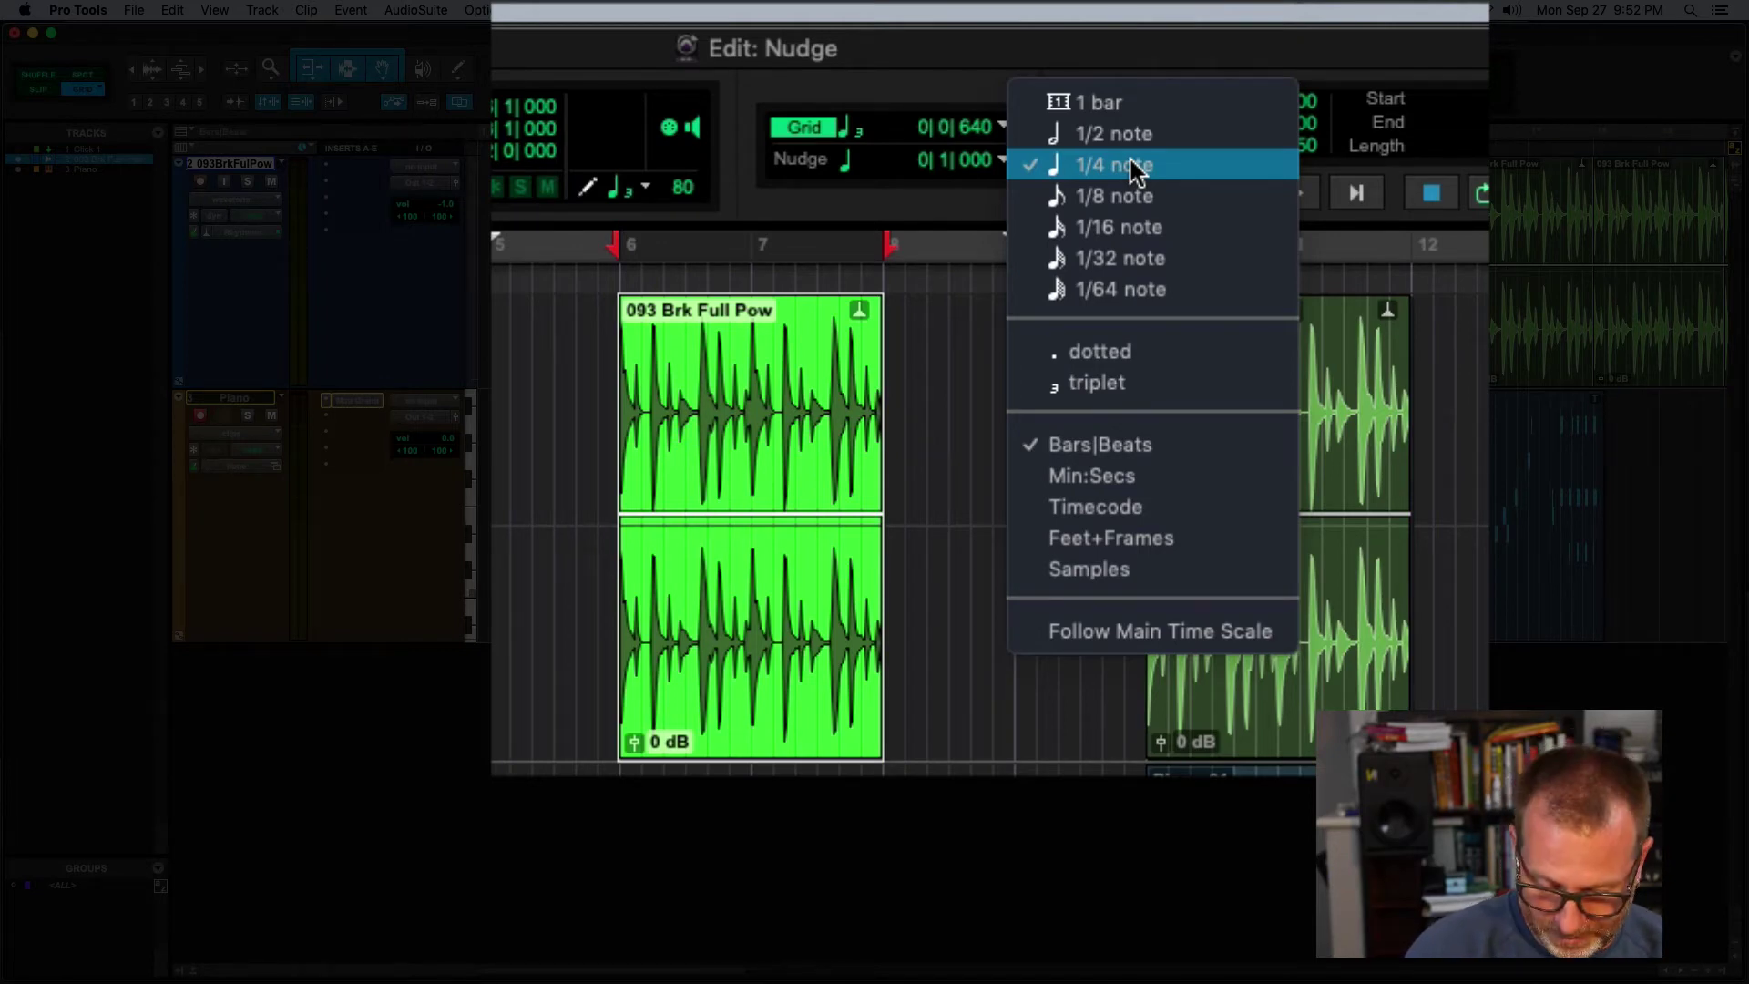
Close the nudge choices unchanged and nudge the clip by whole bars with M and slash, ending at bar 6.
key(m)
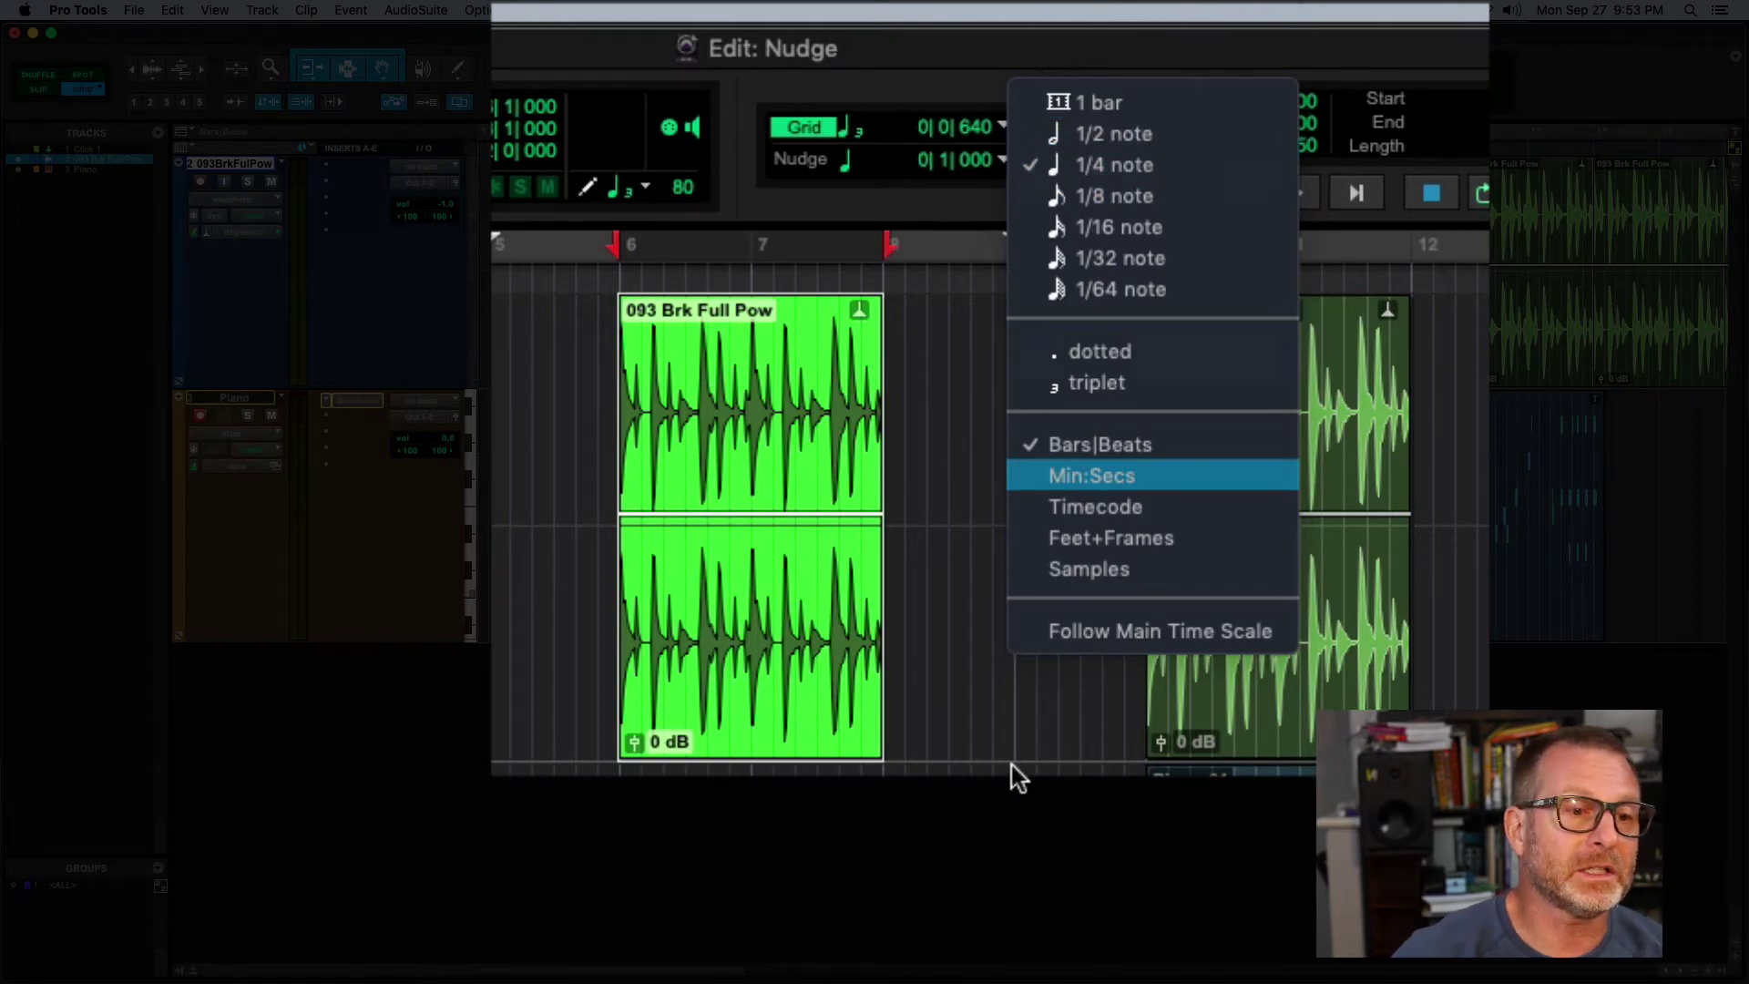
click(988, 468)
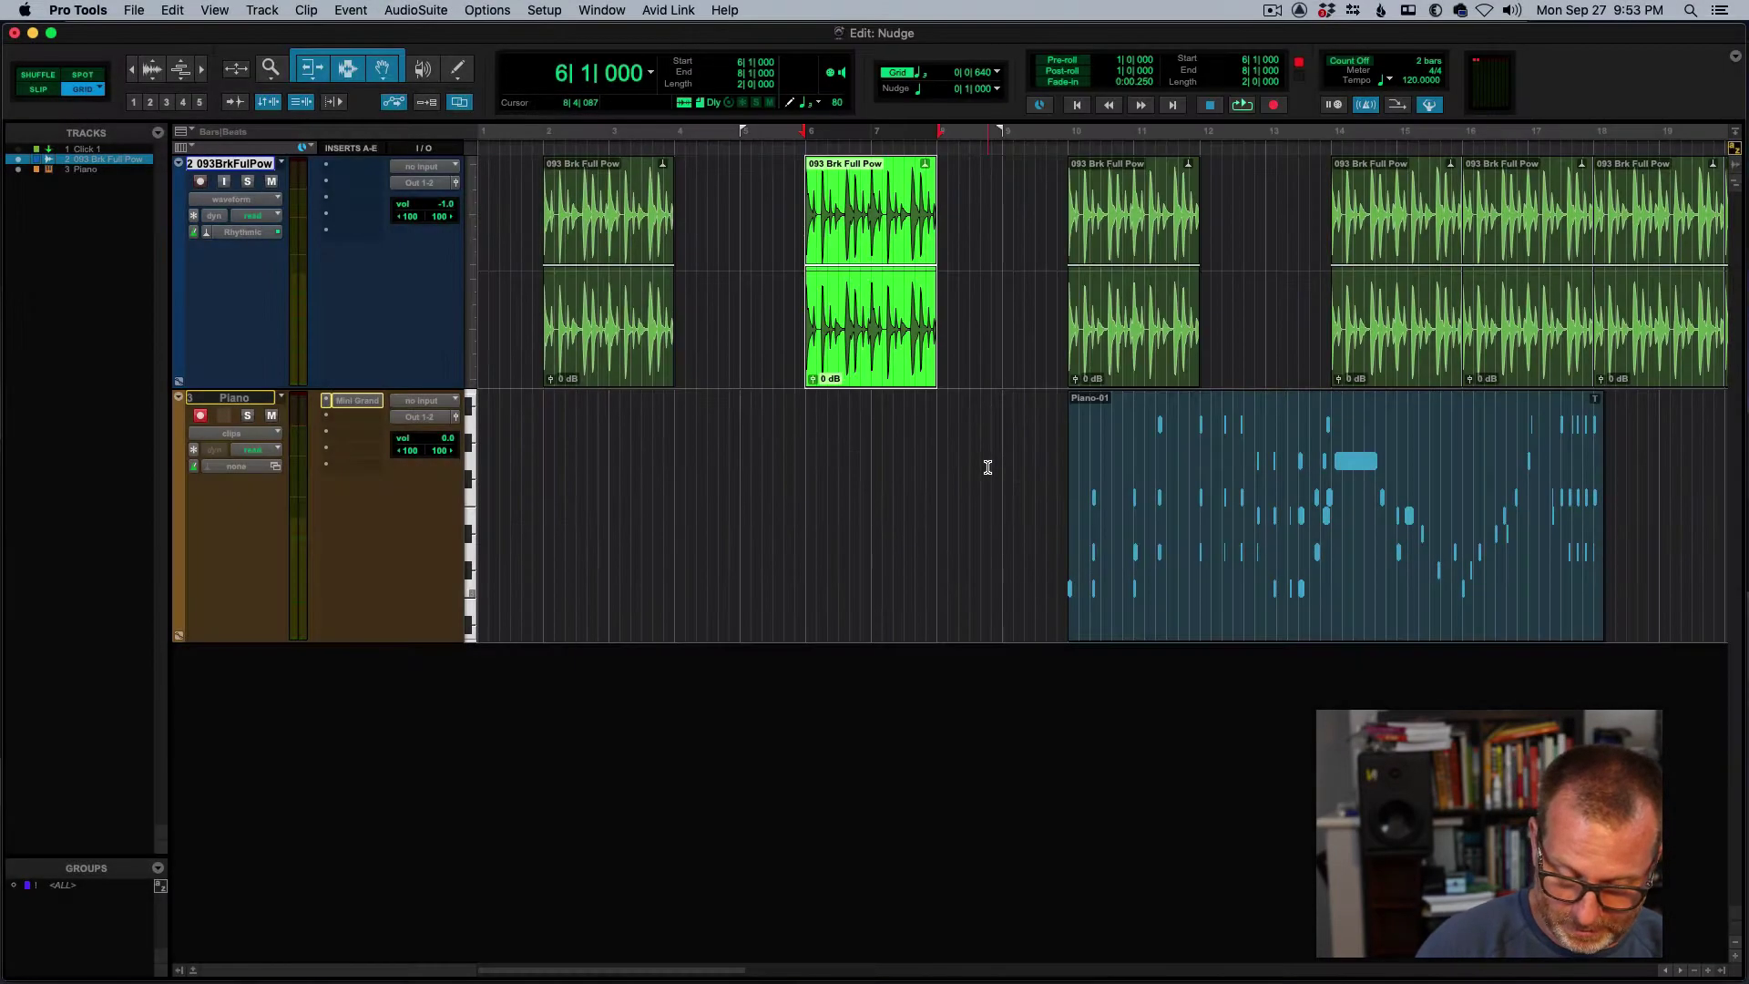
key(m)
key(m)
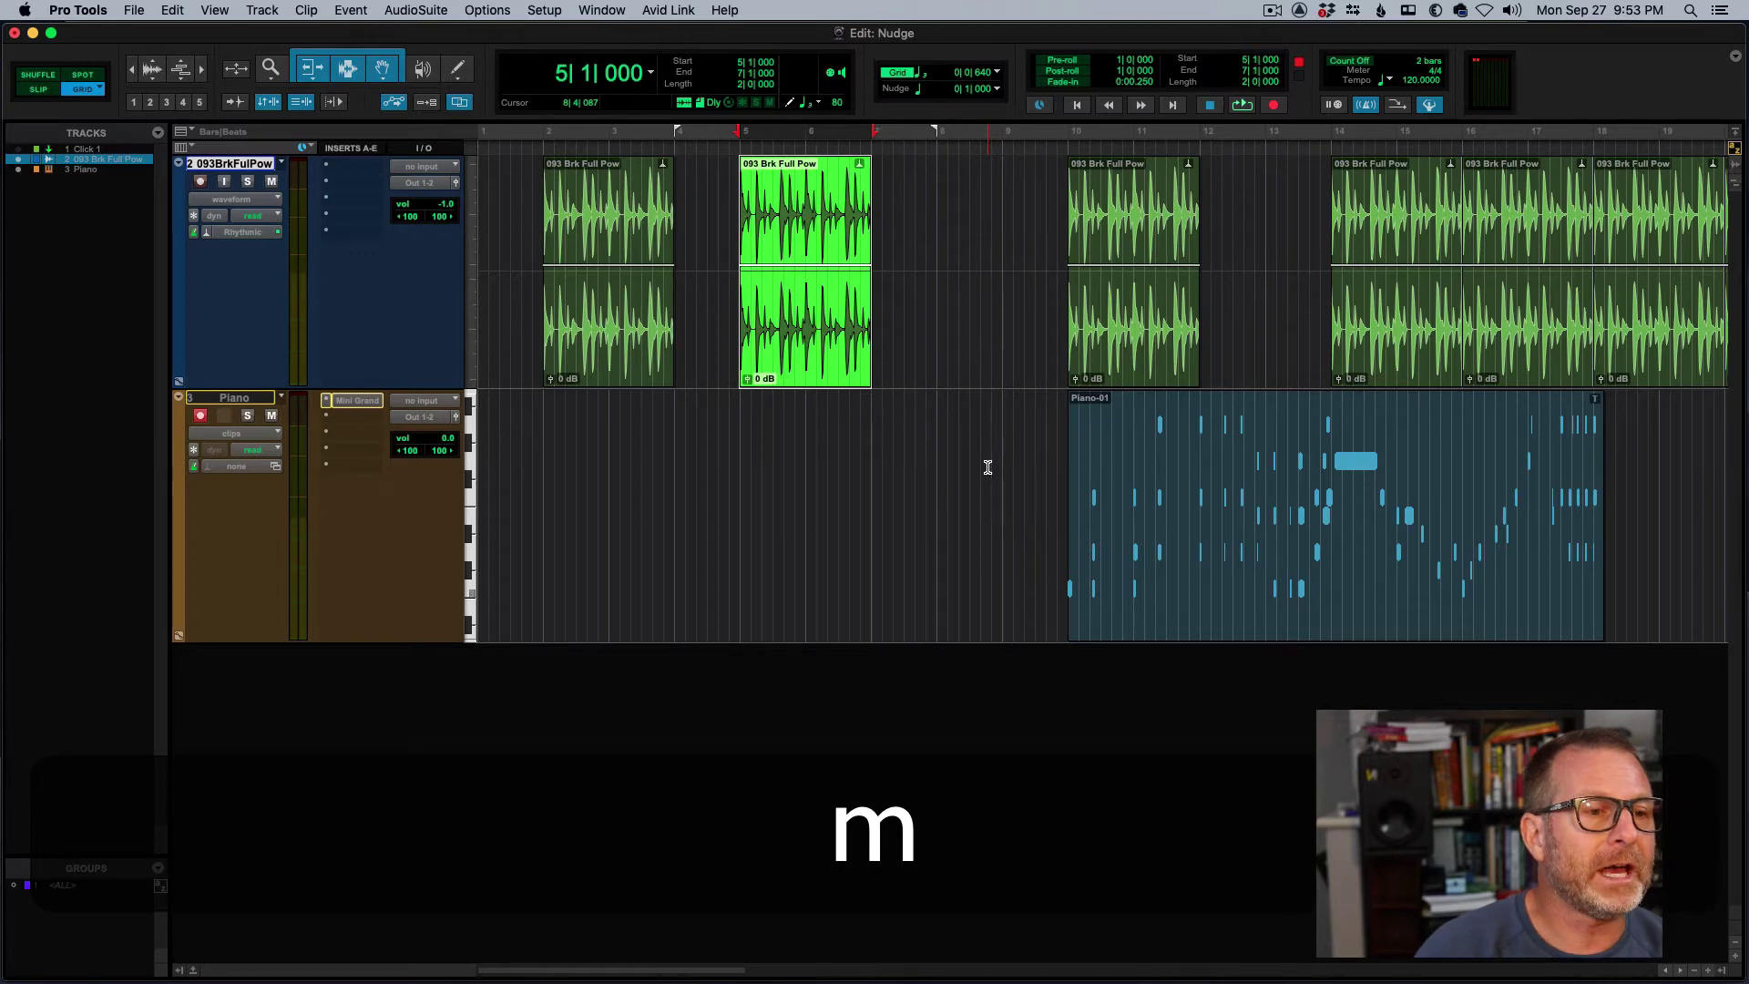
key(m)
key(slash)
key(slash)
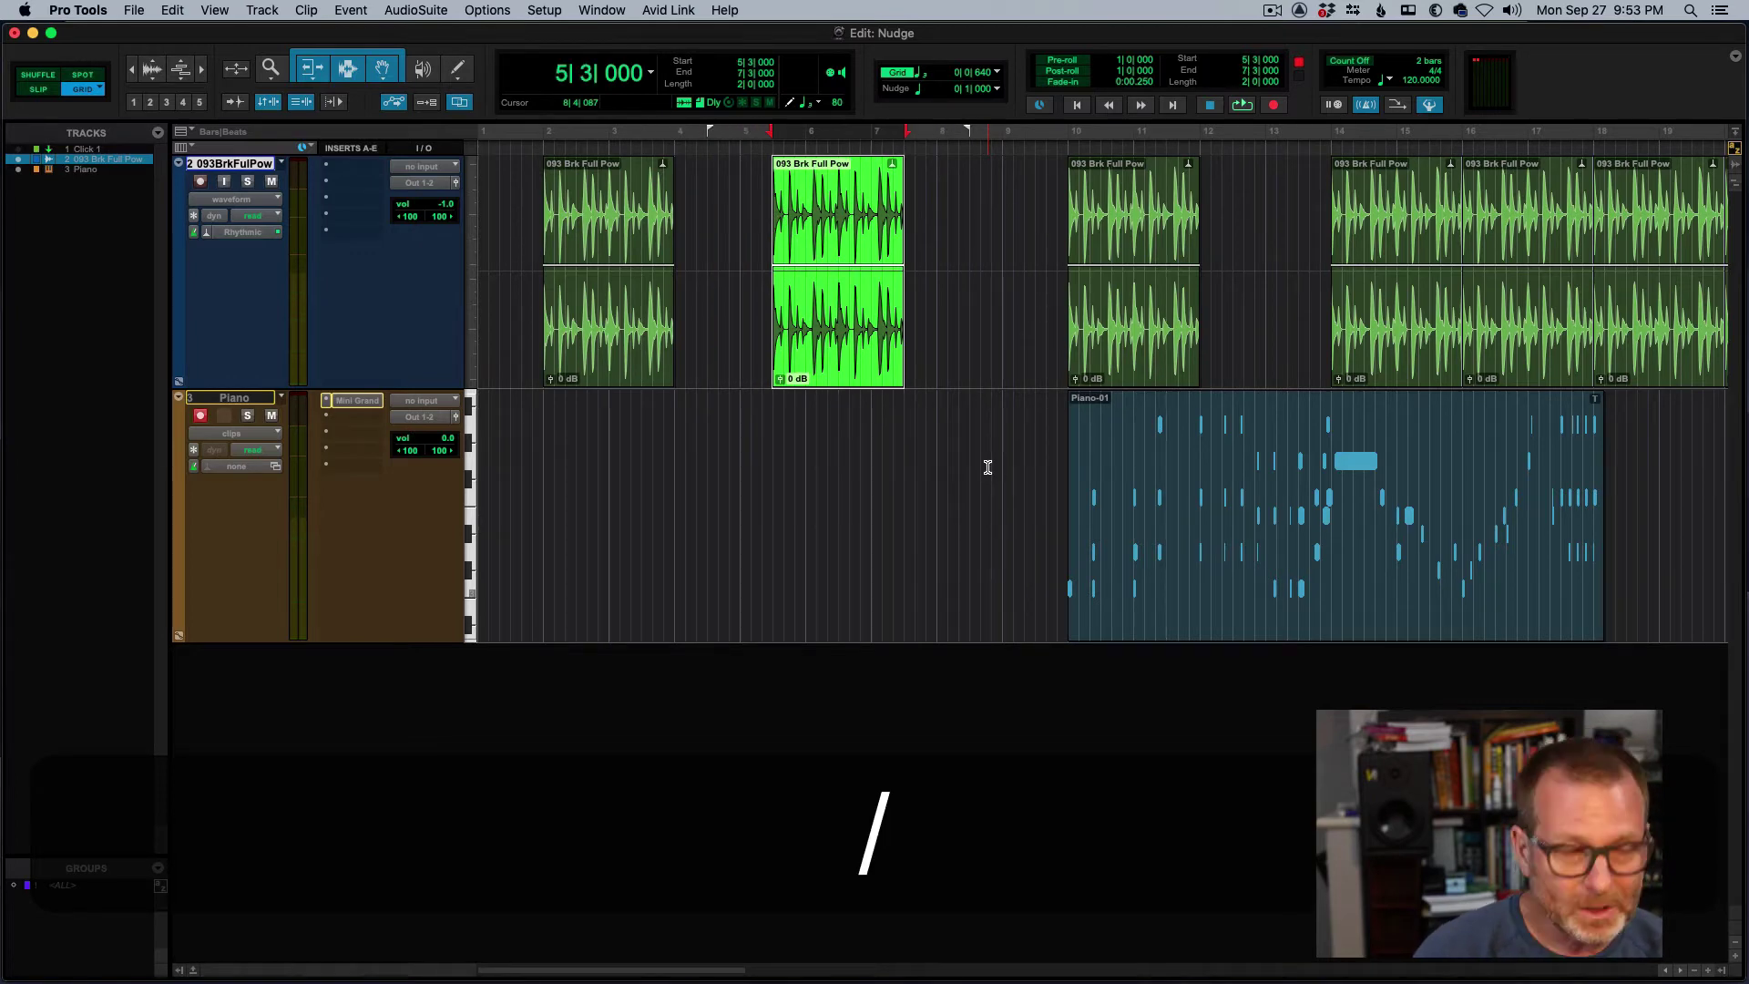
key(slash)
key(slash)
key(m)
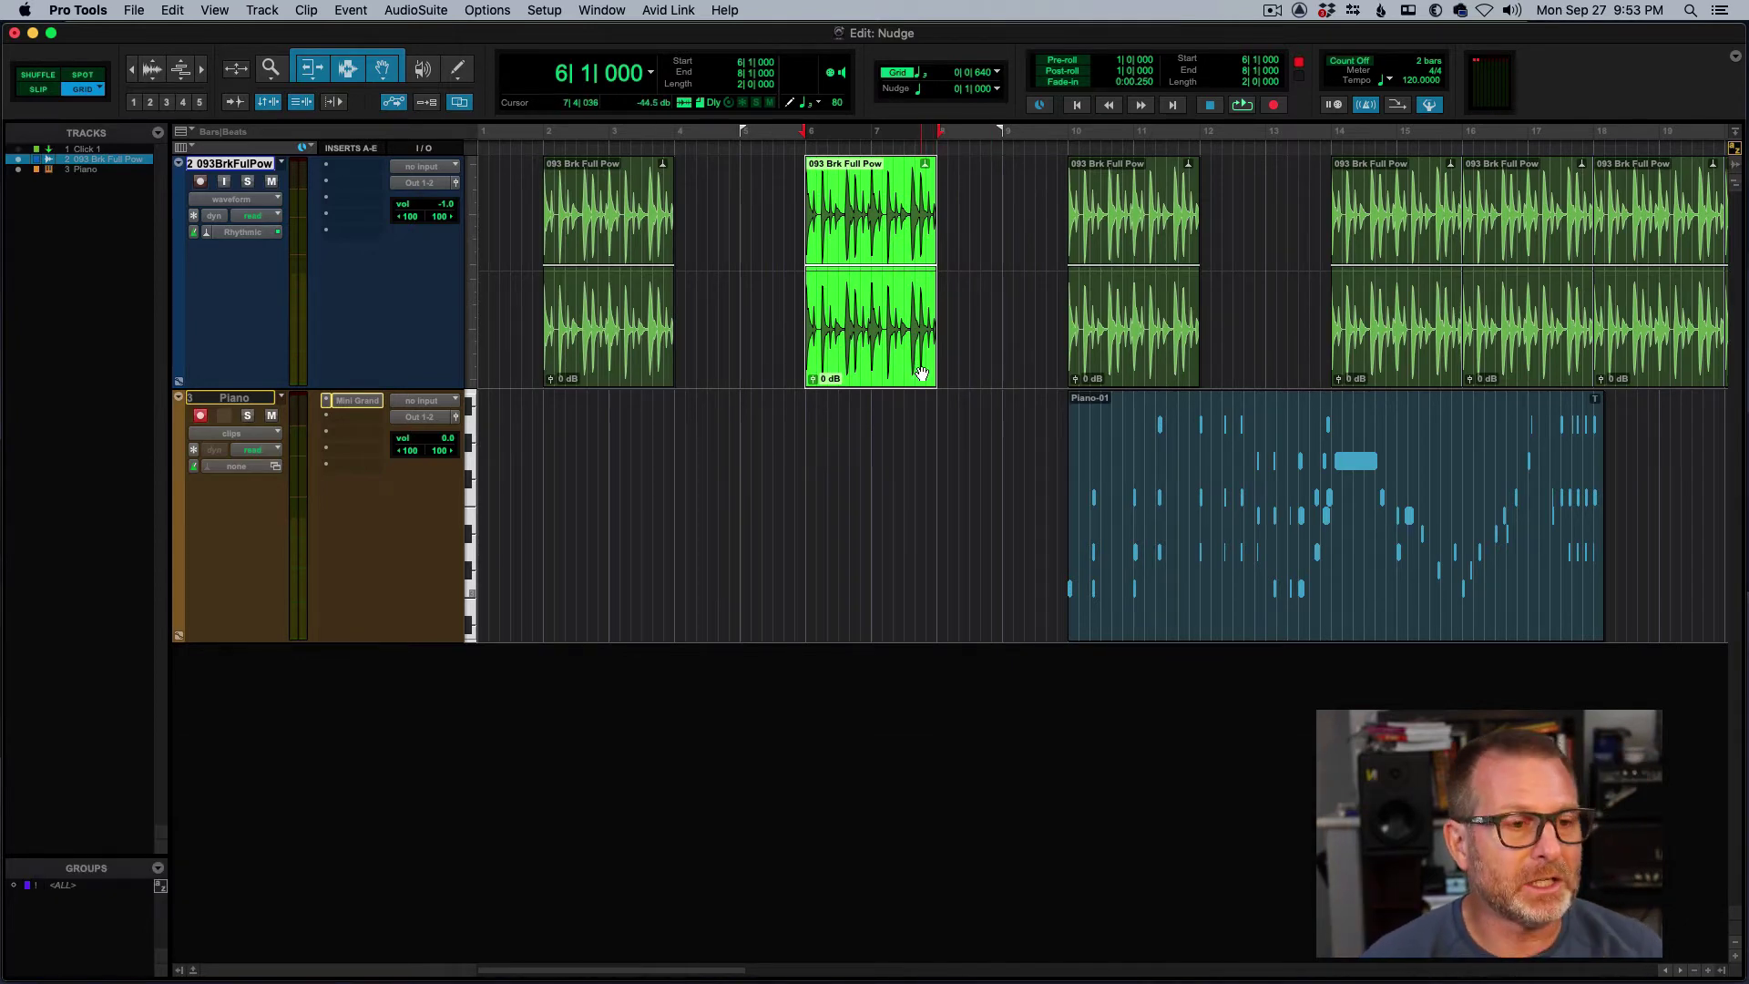
Nudge the Piano-01 MIDI clip one beat earlier and back with comma and period.
click(1245, 611)
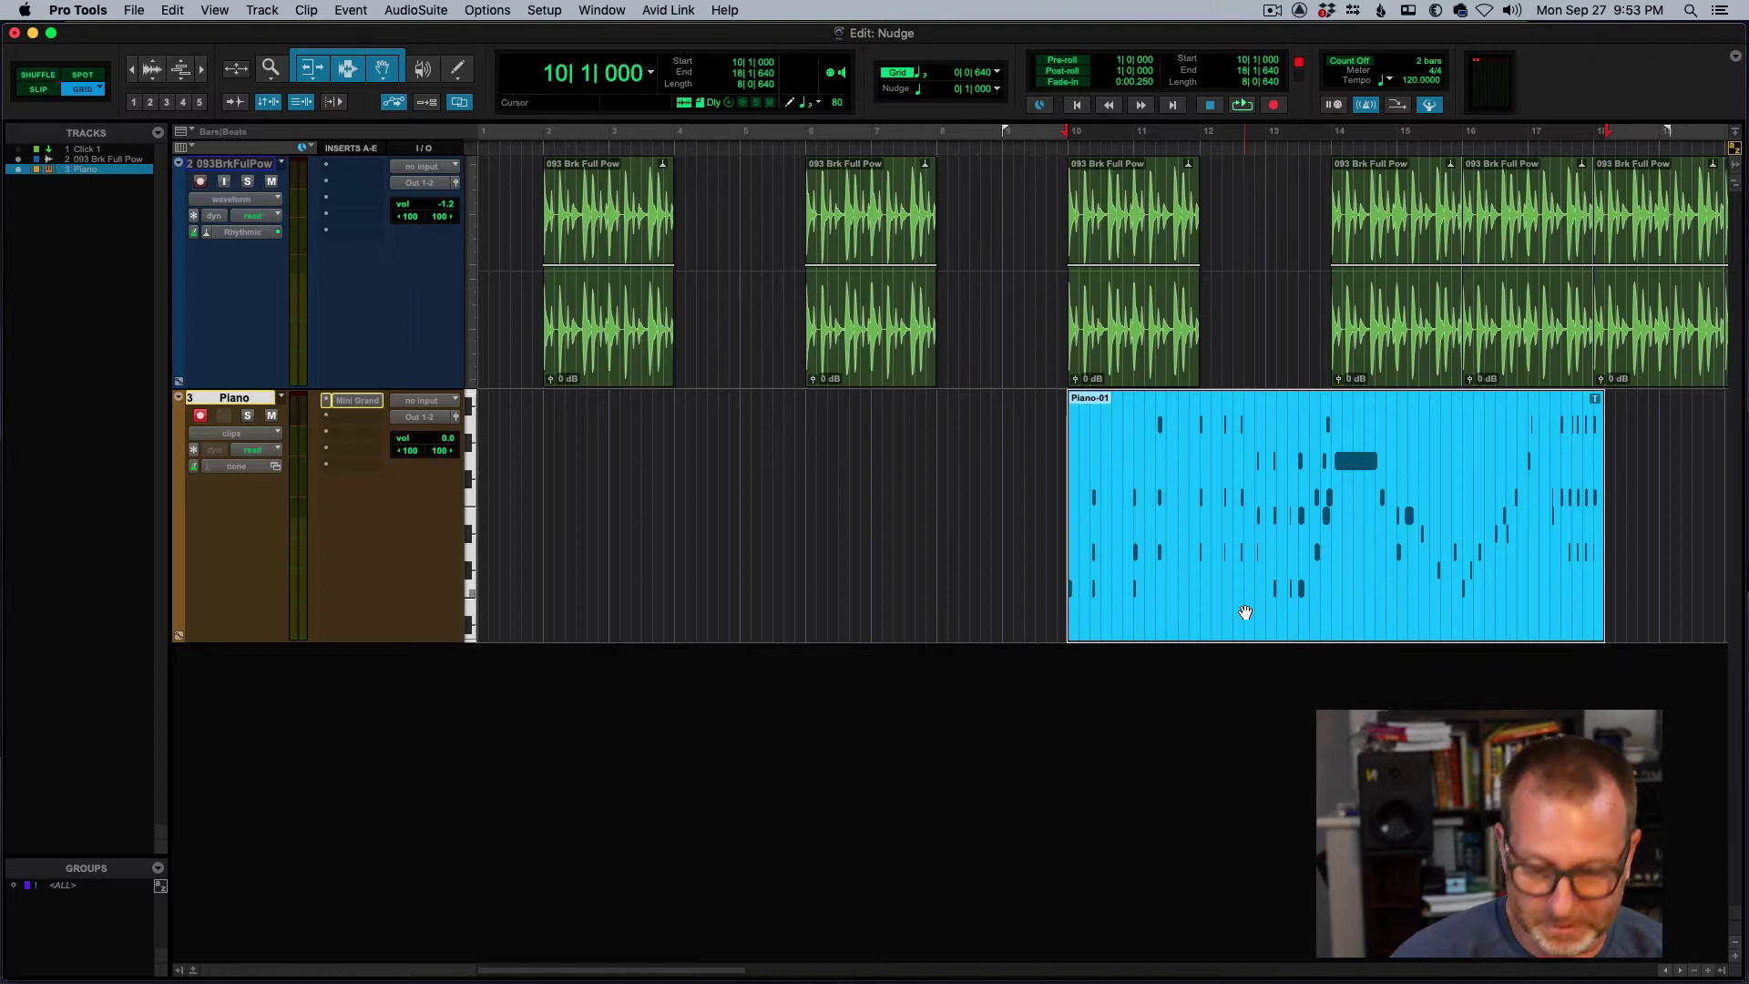
key(comma)
key(comma)
key(comma)
key(comma)
key(comma)
key(comma)
key(comma)
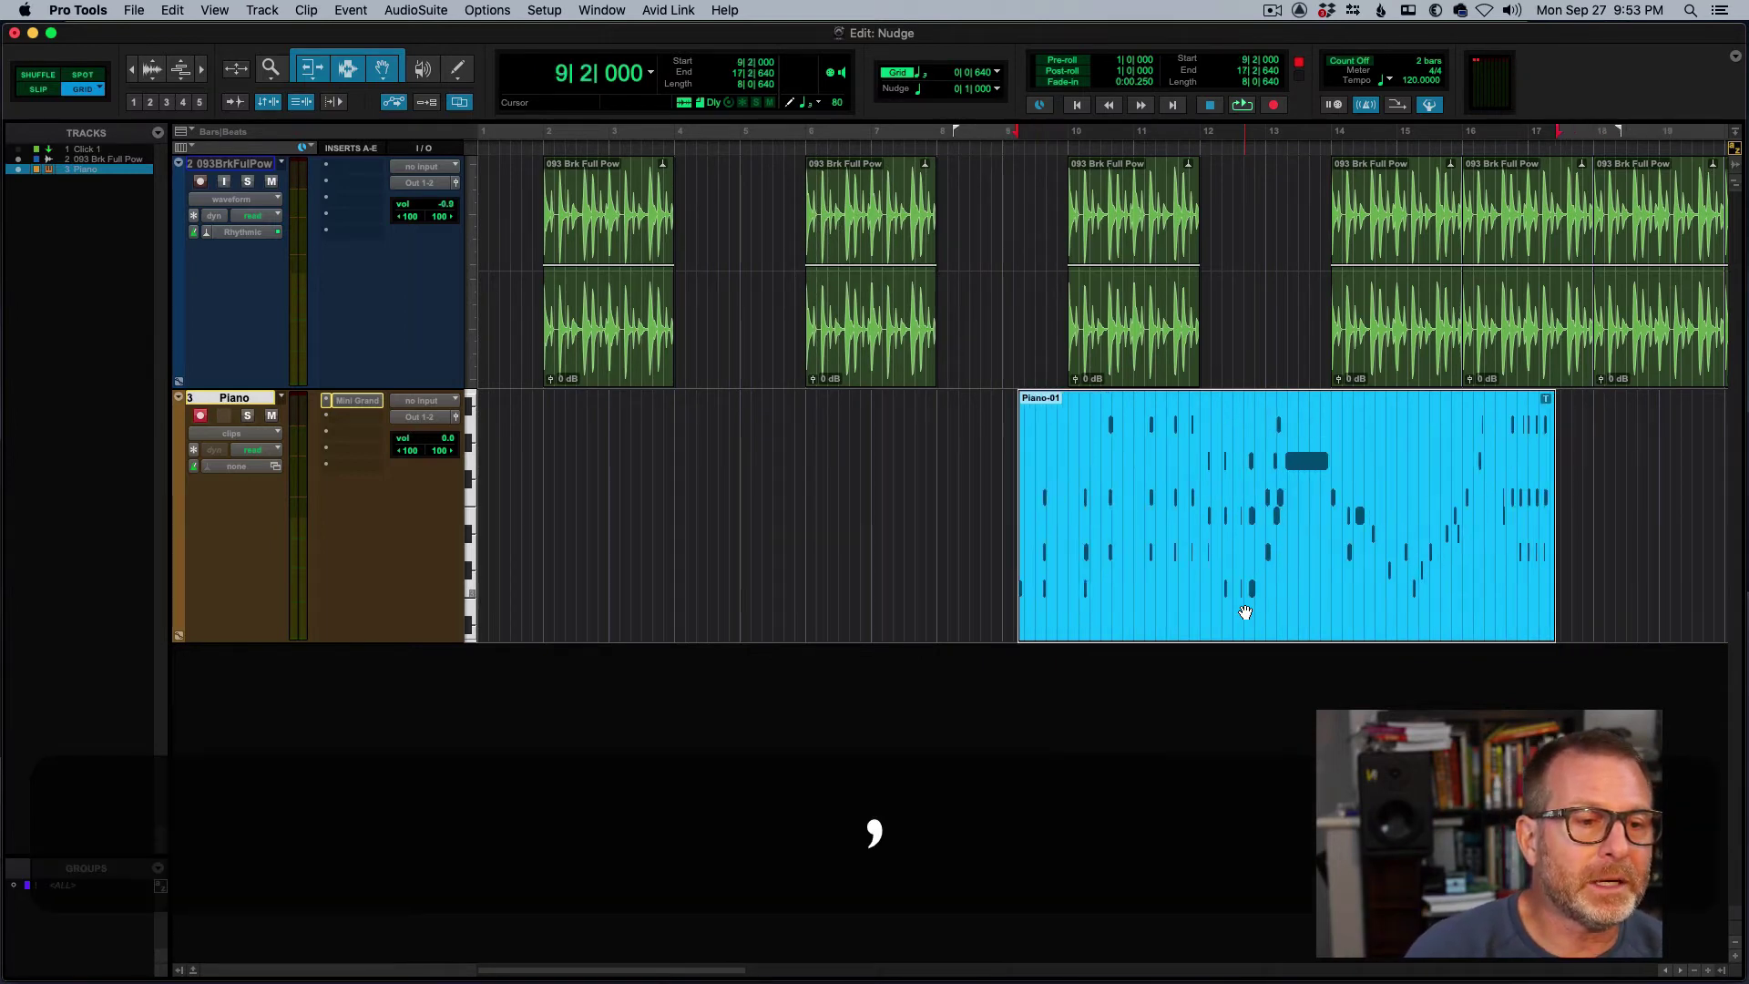
key(period)
key(period)
key(period)
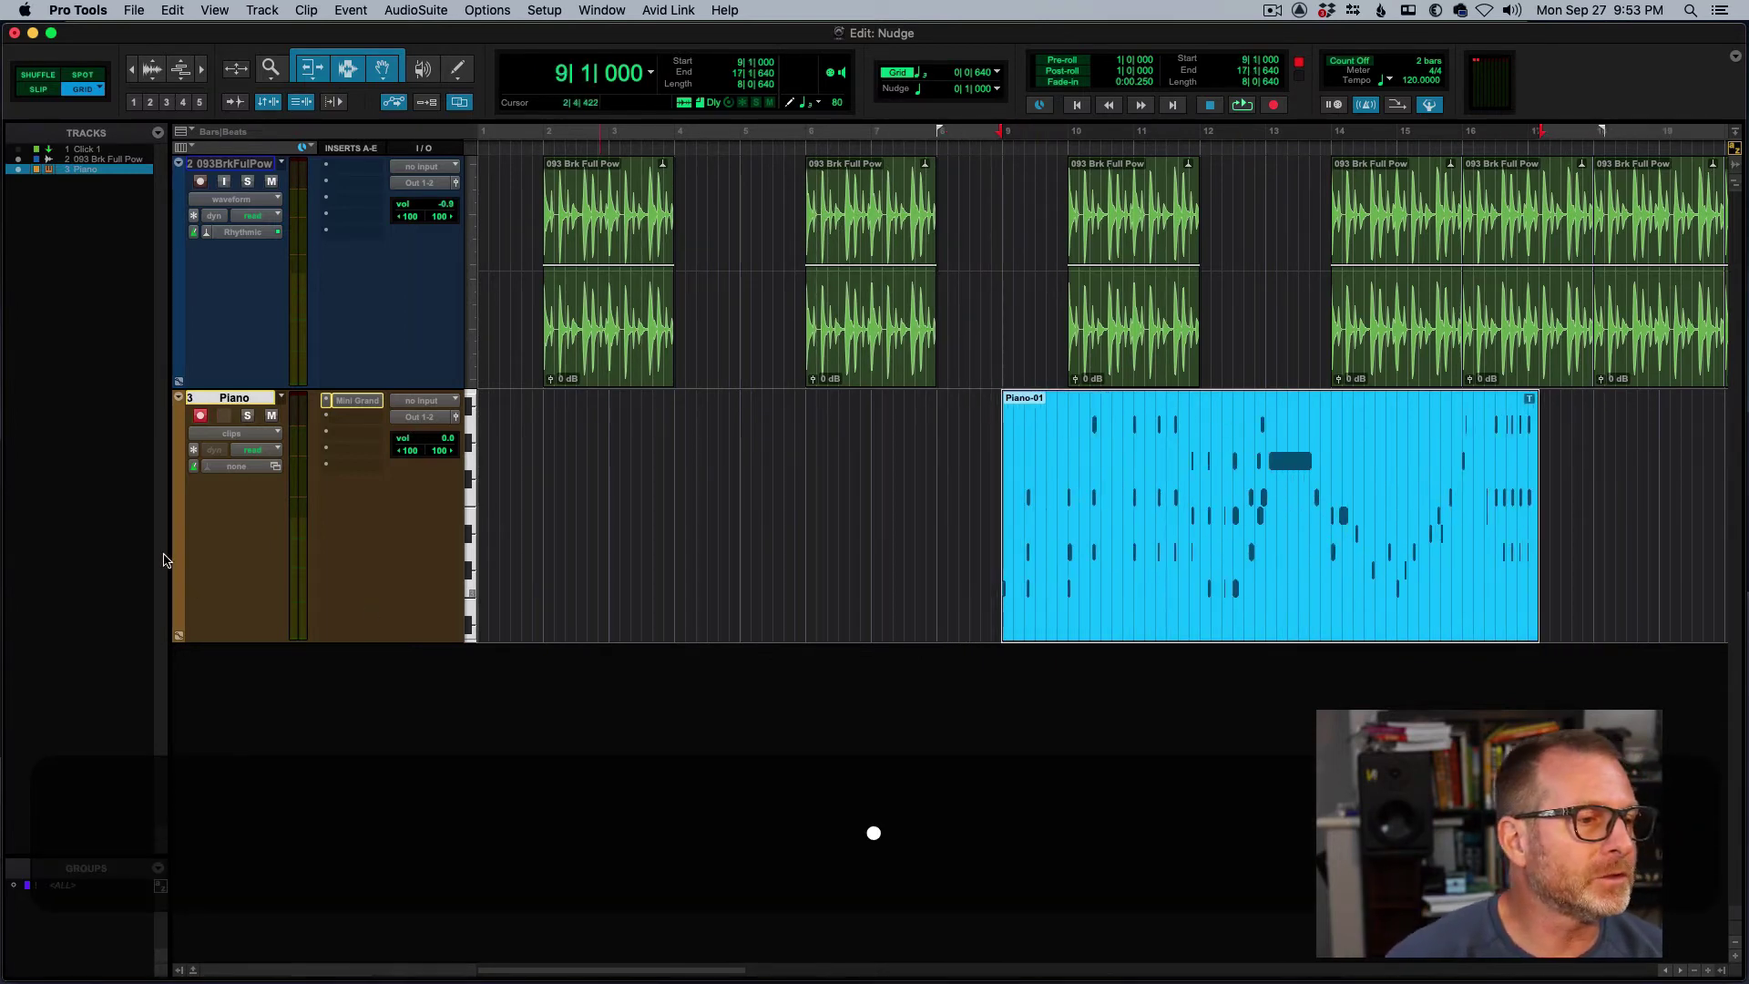
Show the Piano track's MIDI notes and nudge a single note one beat earlier and back.
click(227, 438)
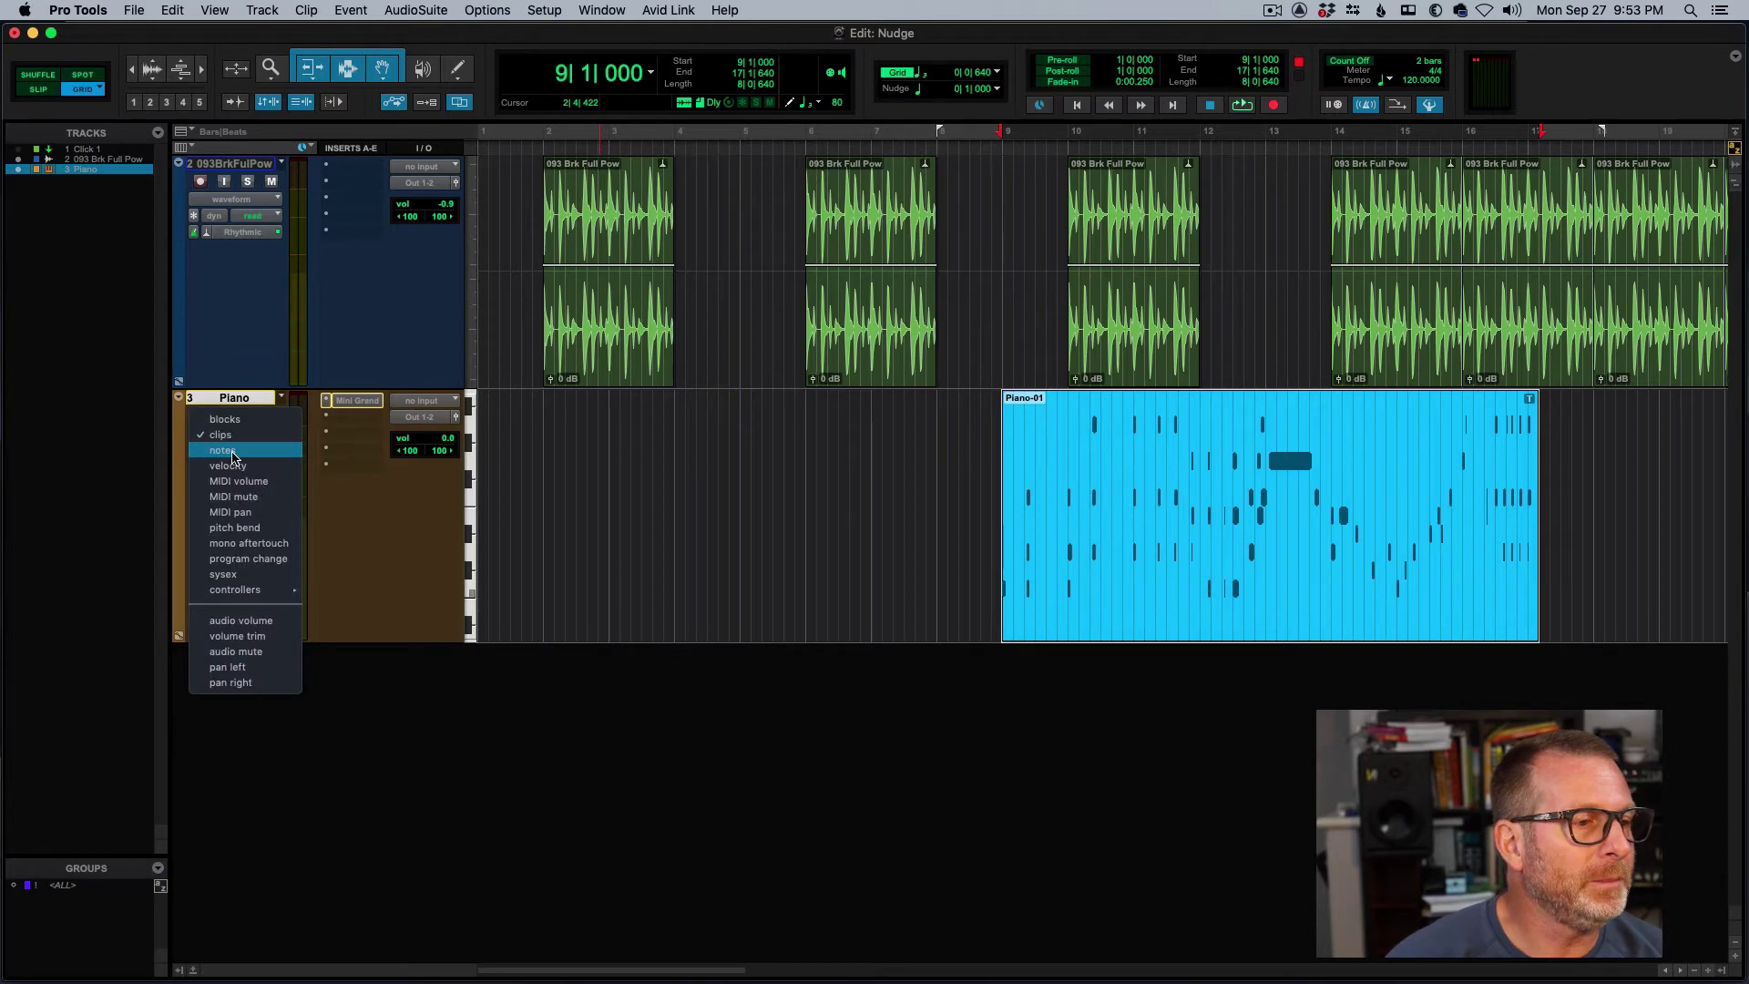
click(230, 450)
click(1164, 588)
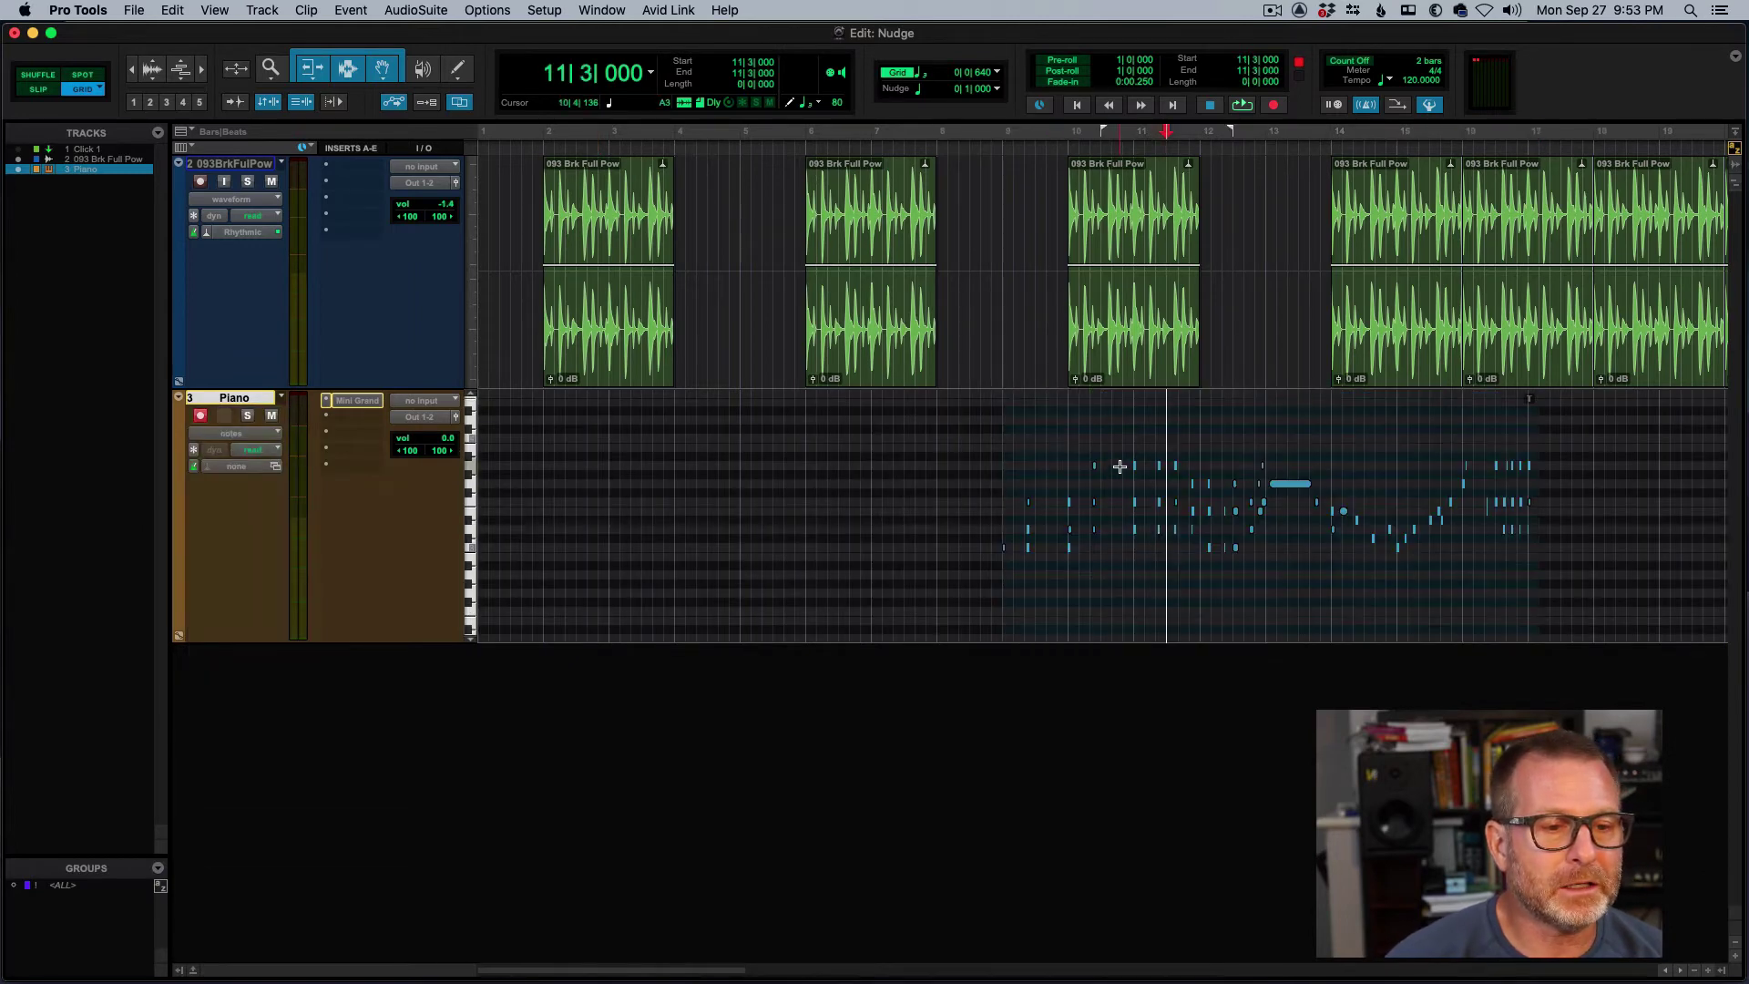
click(1124, 458)
click(1135, 466)
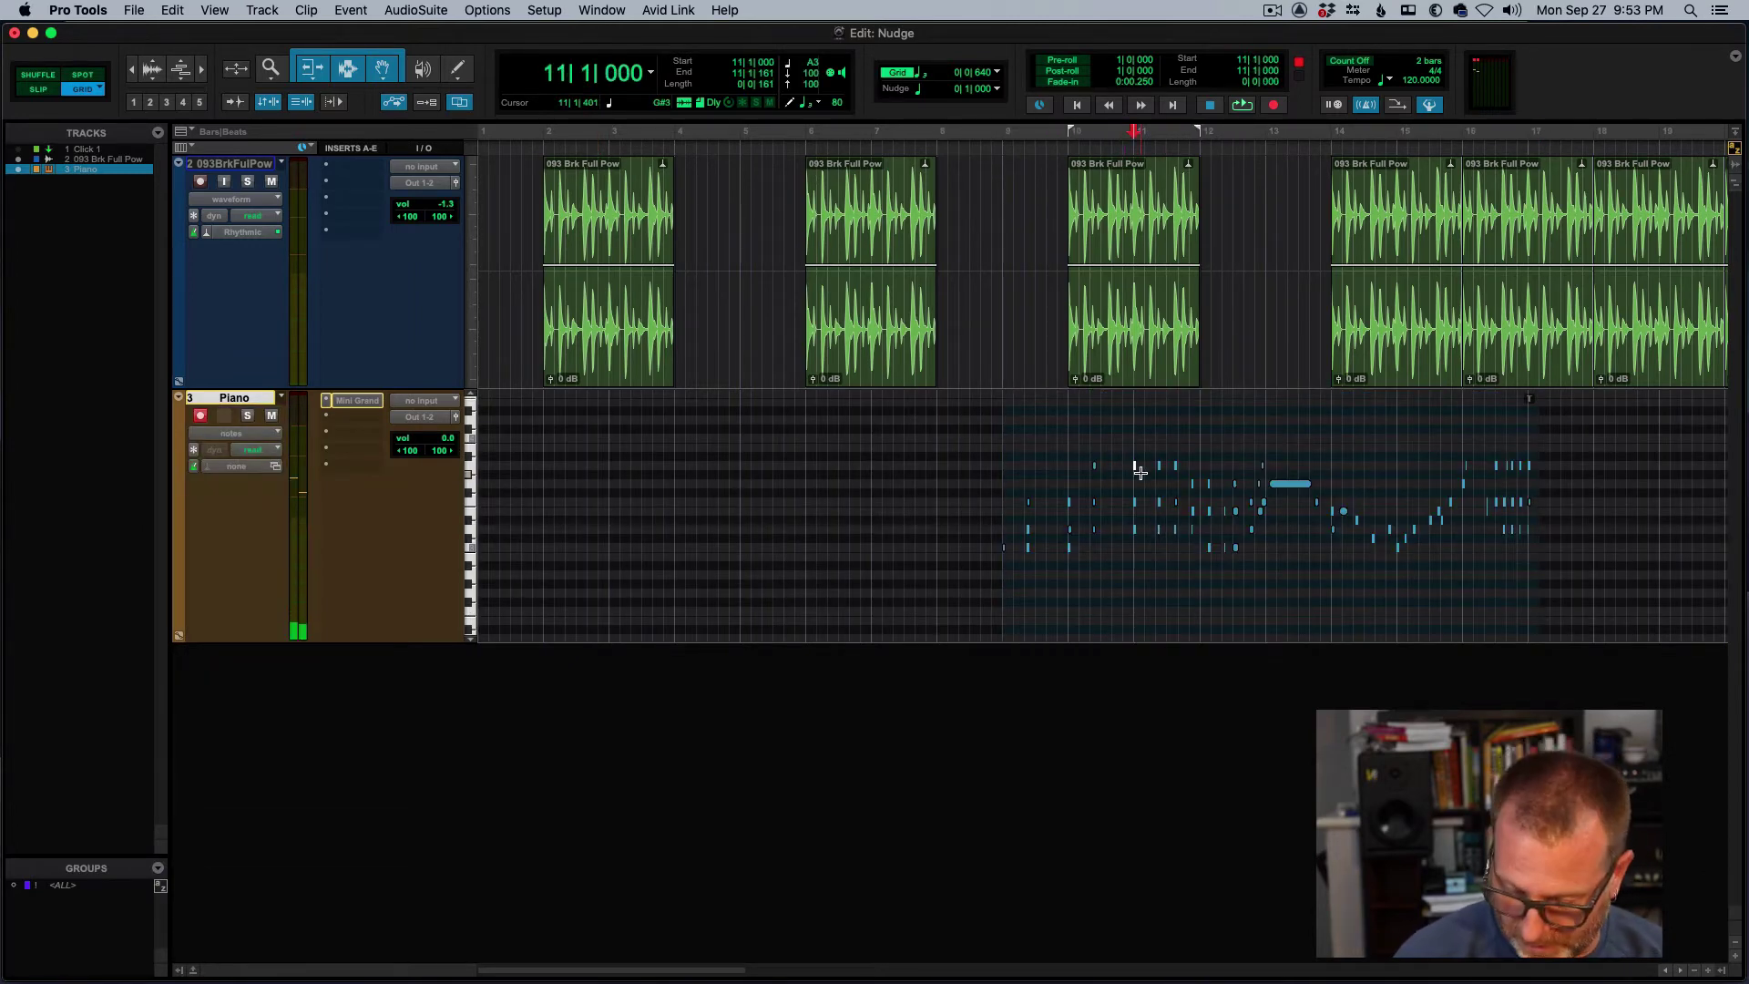
key(comma)
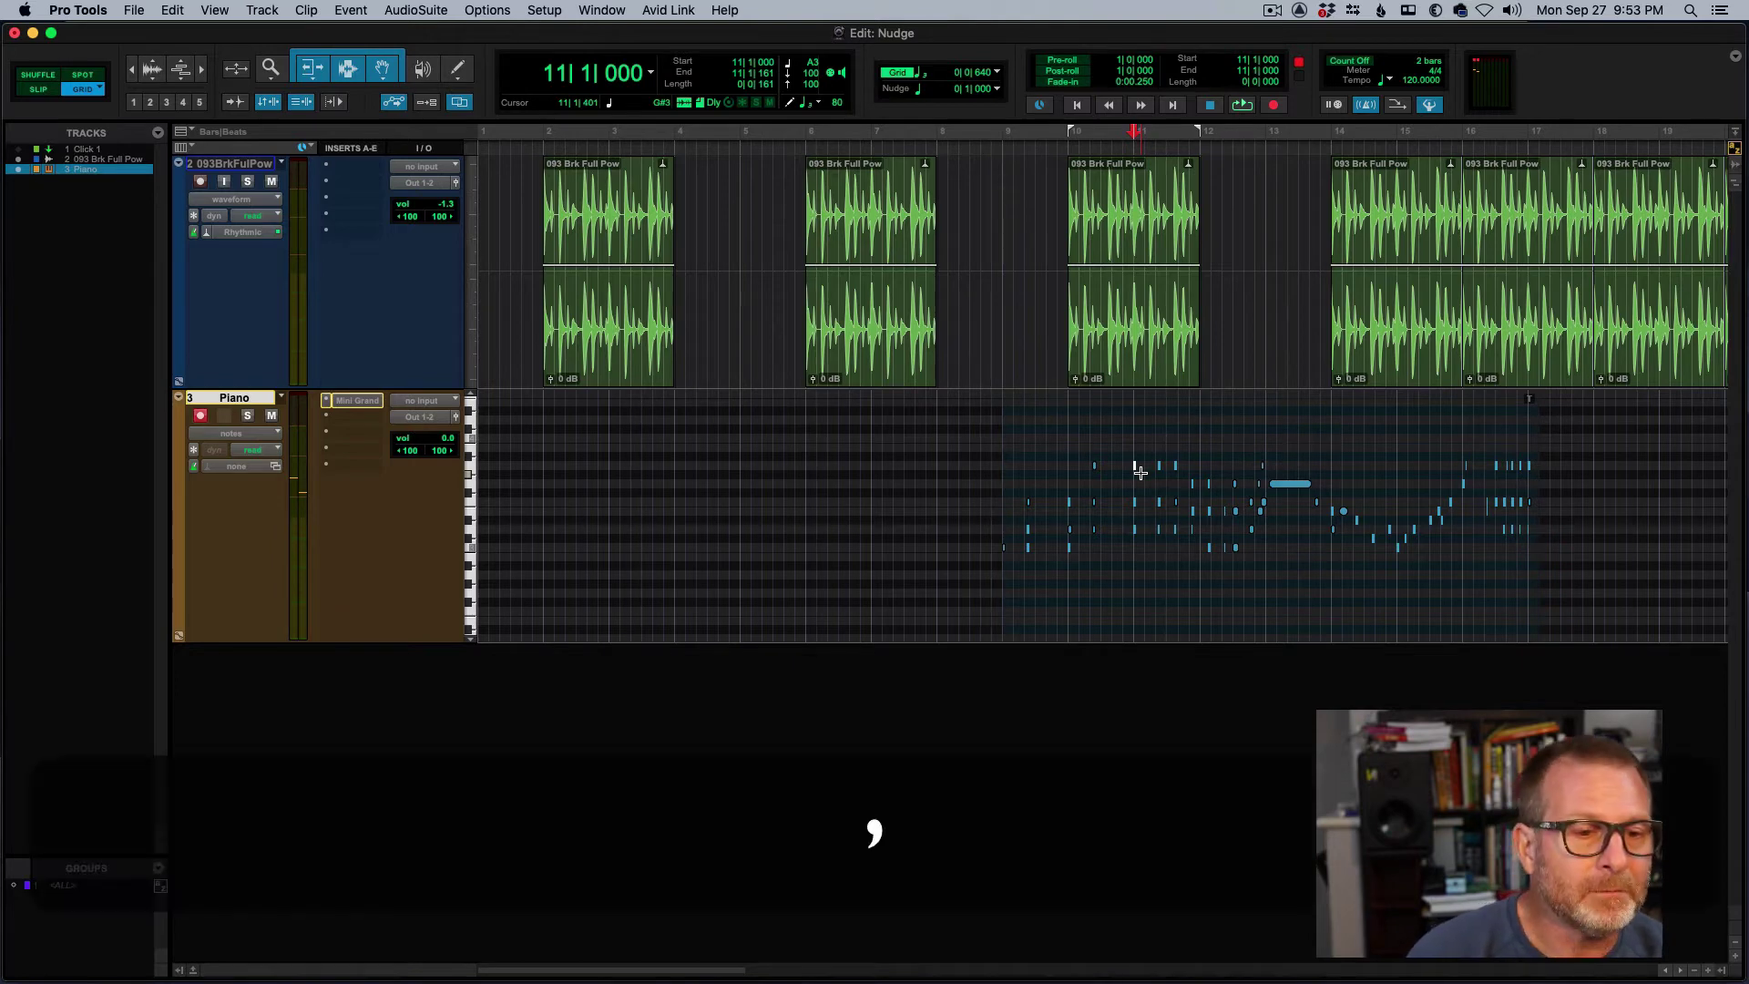
key(period)
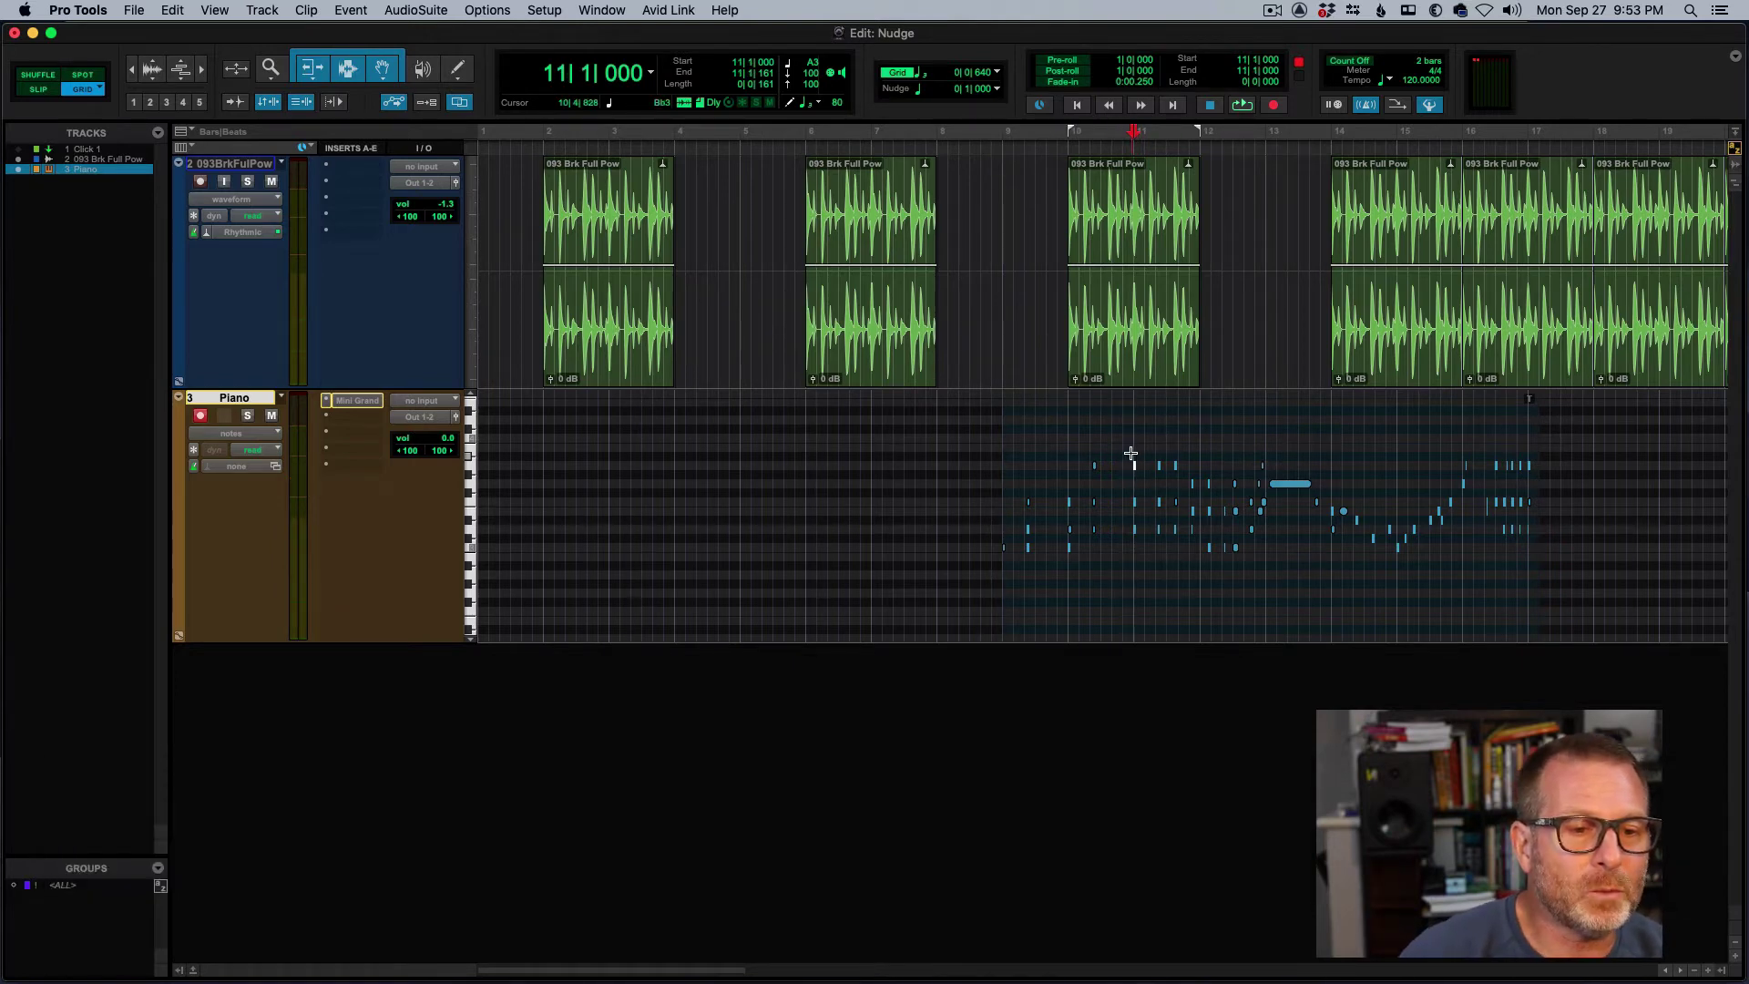
Select a group of Piano notes and nudge them one beat earlier to 10|4|000.
drag(1130, 455, 1187, 548)
key(comma)
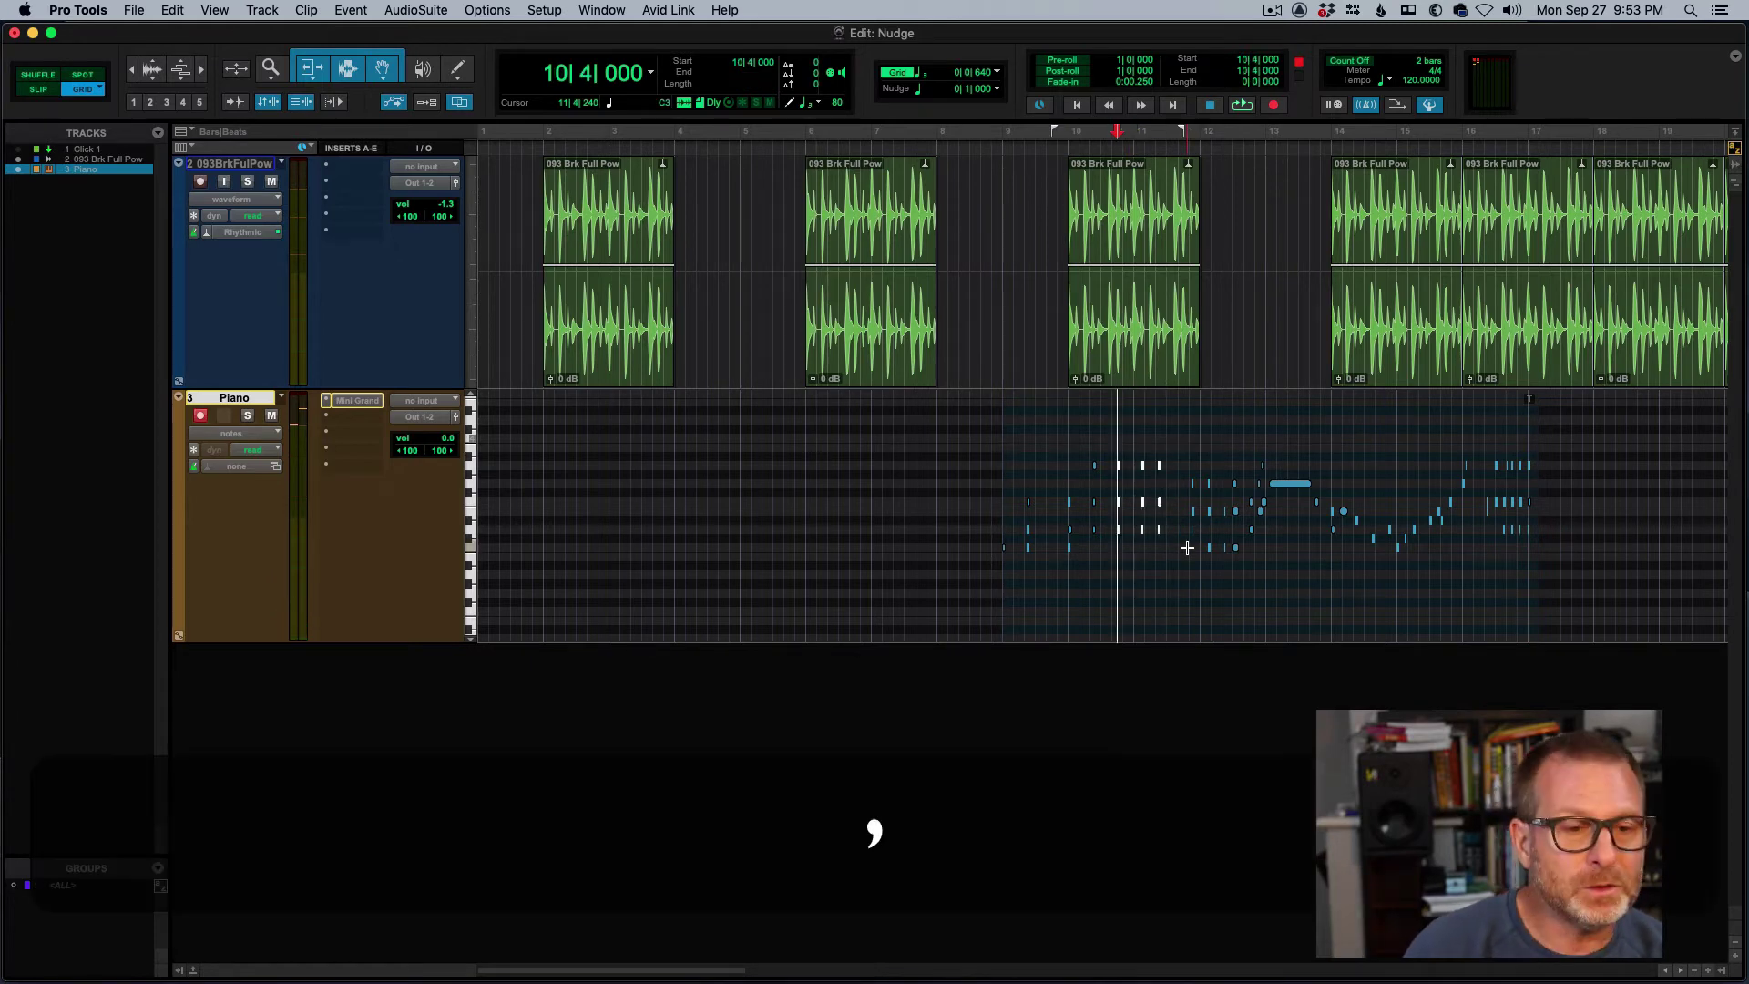
key(comma)
key(period)
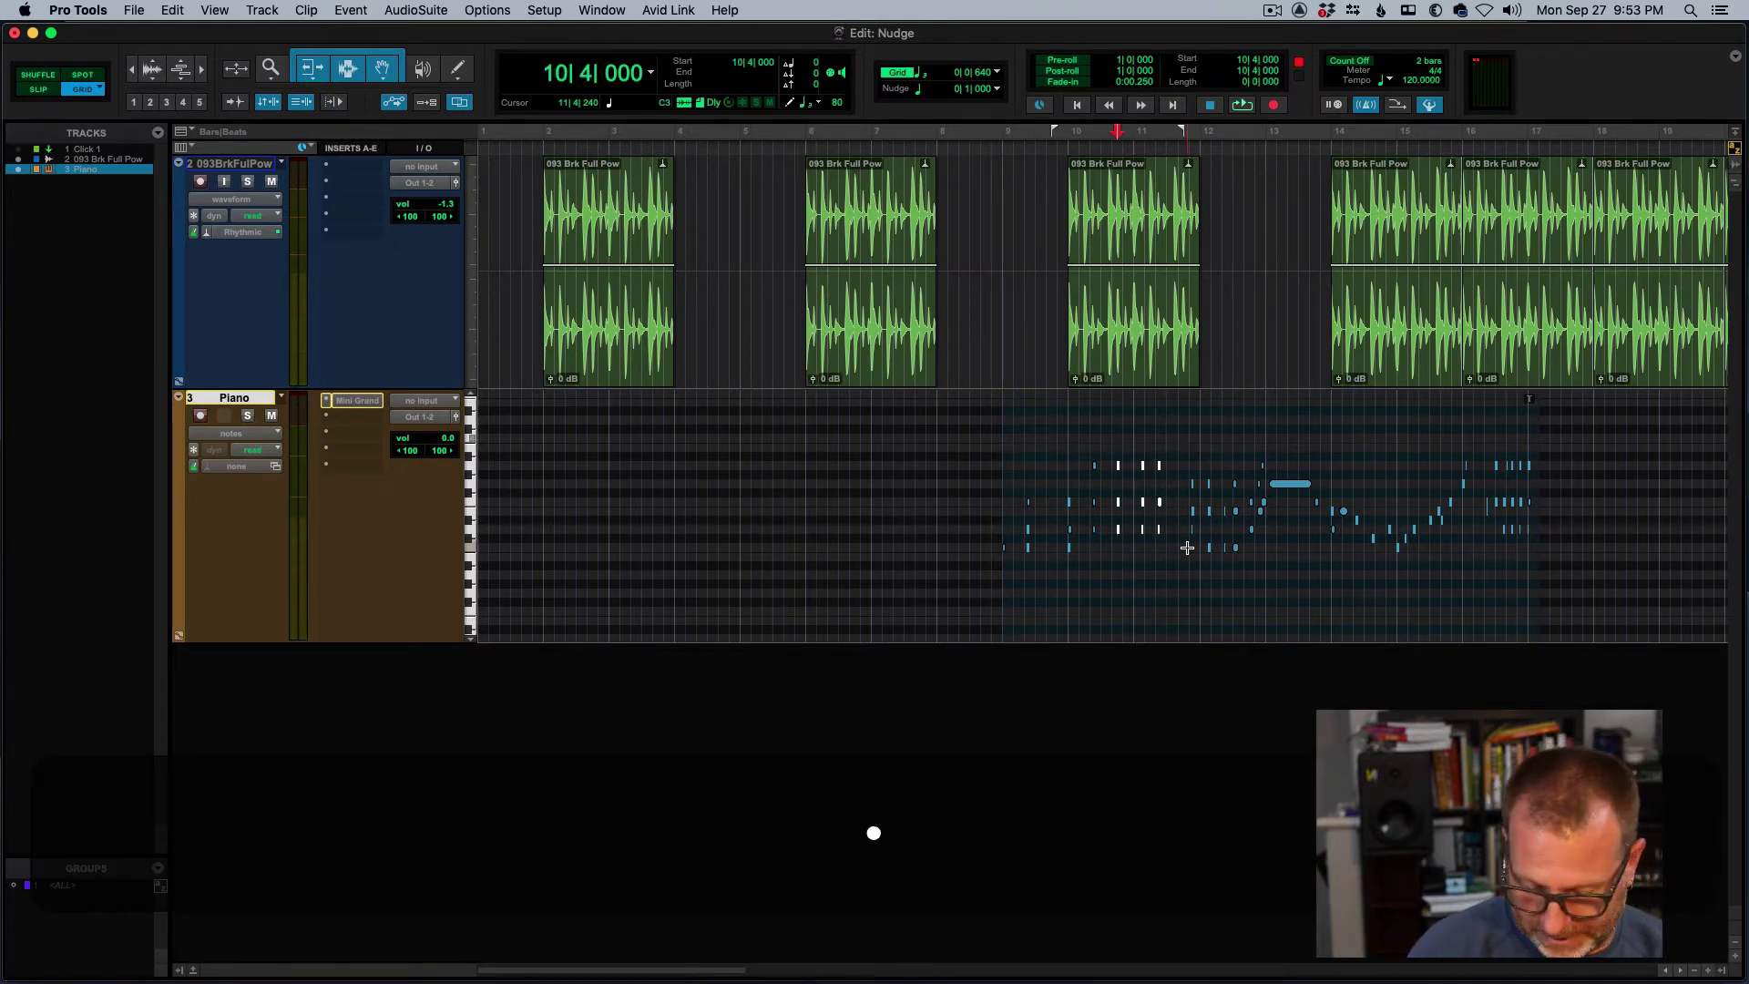
key(period)
key(comma)
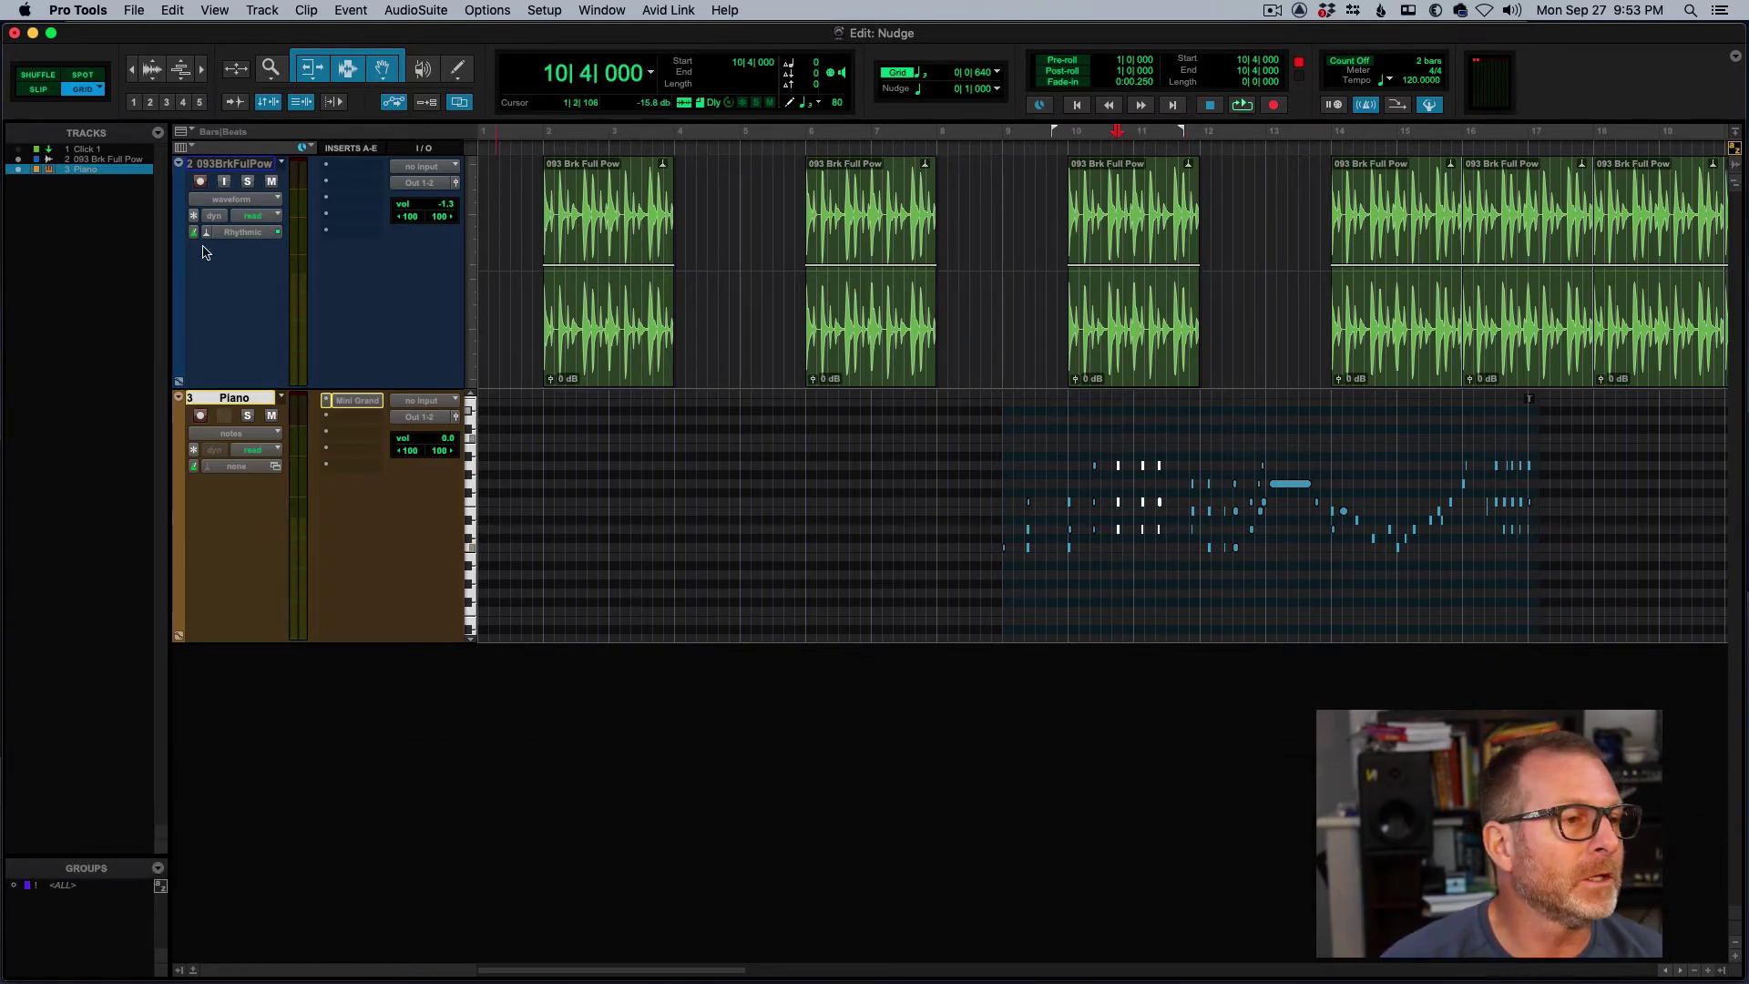
Show the drum track's volume automation and select bars 14 to 16.
click(253, 208)
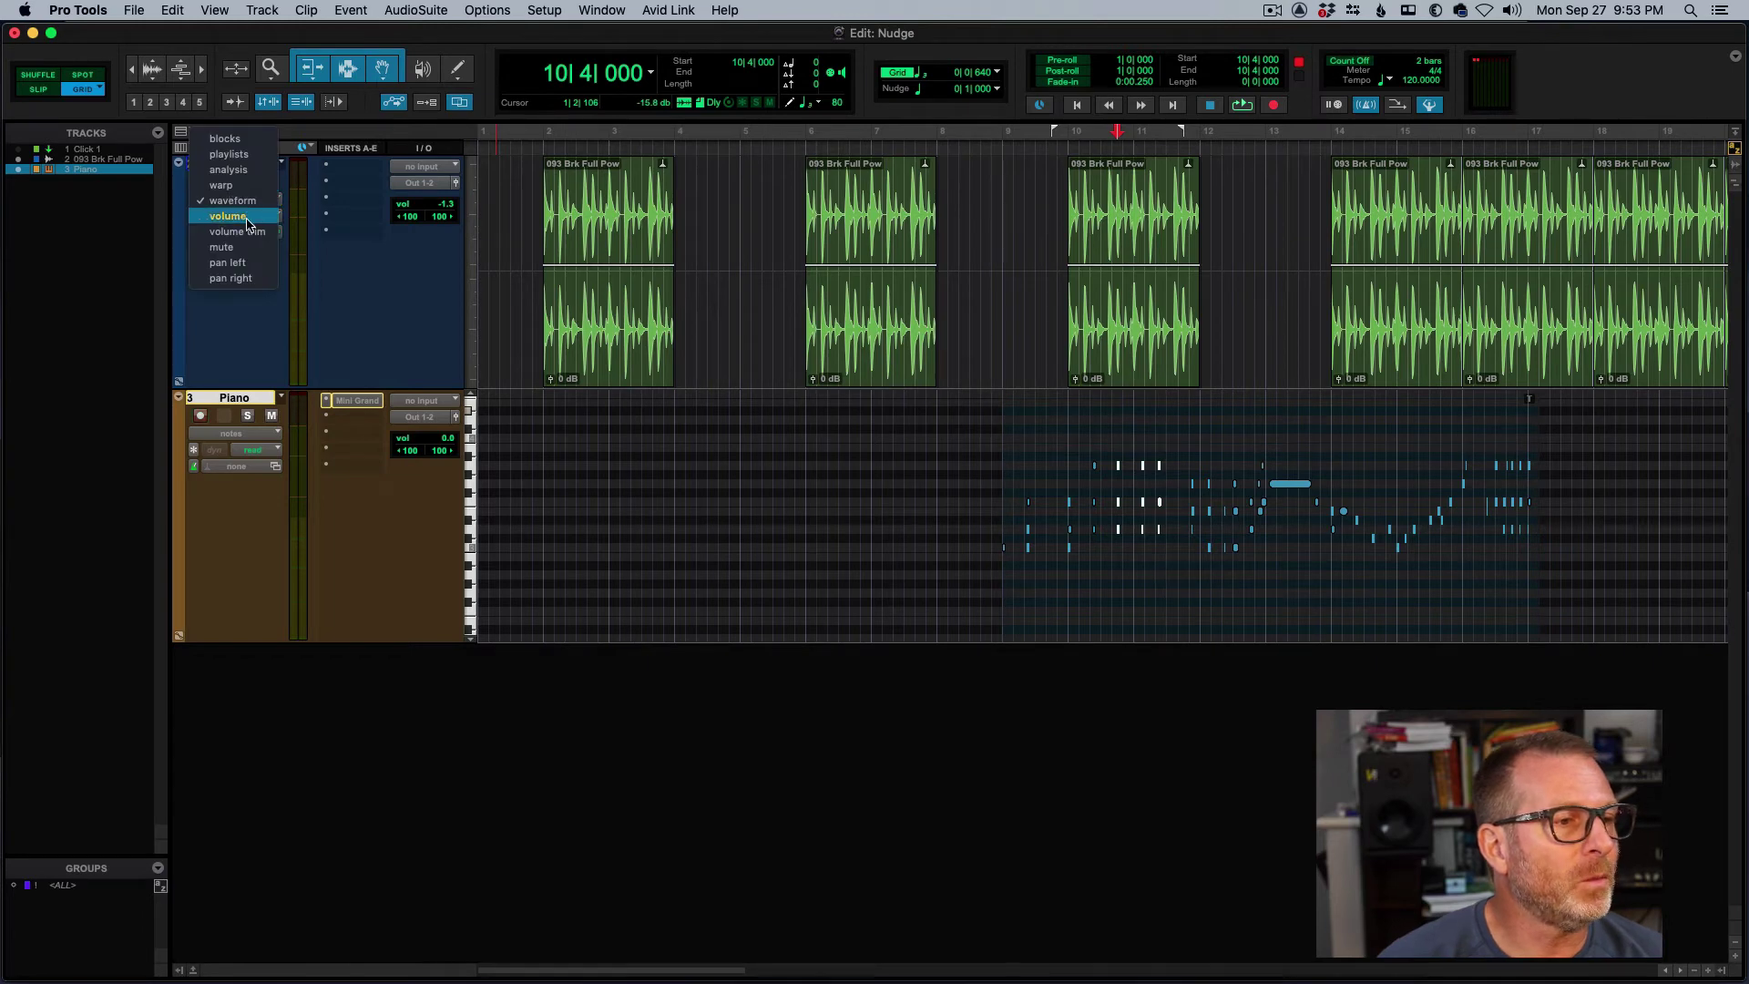
click(247, 223)
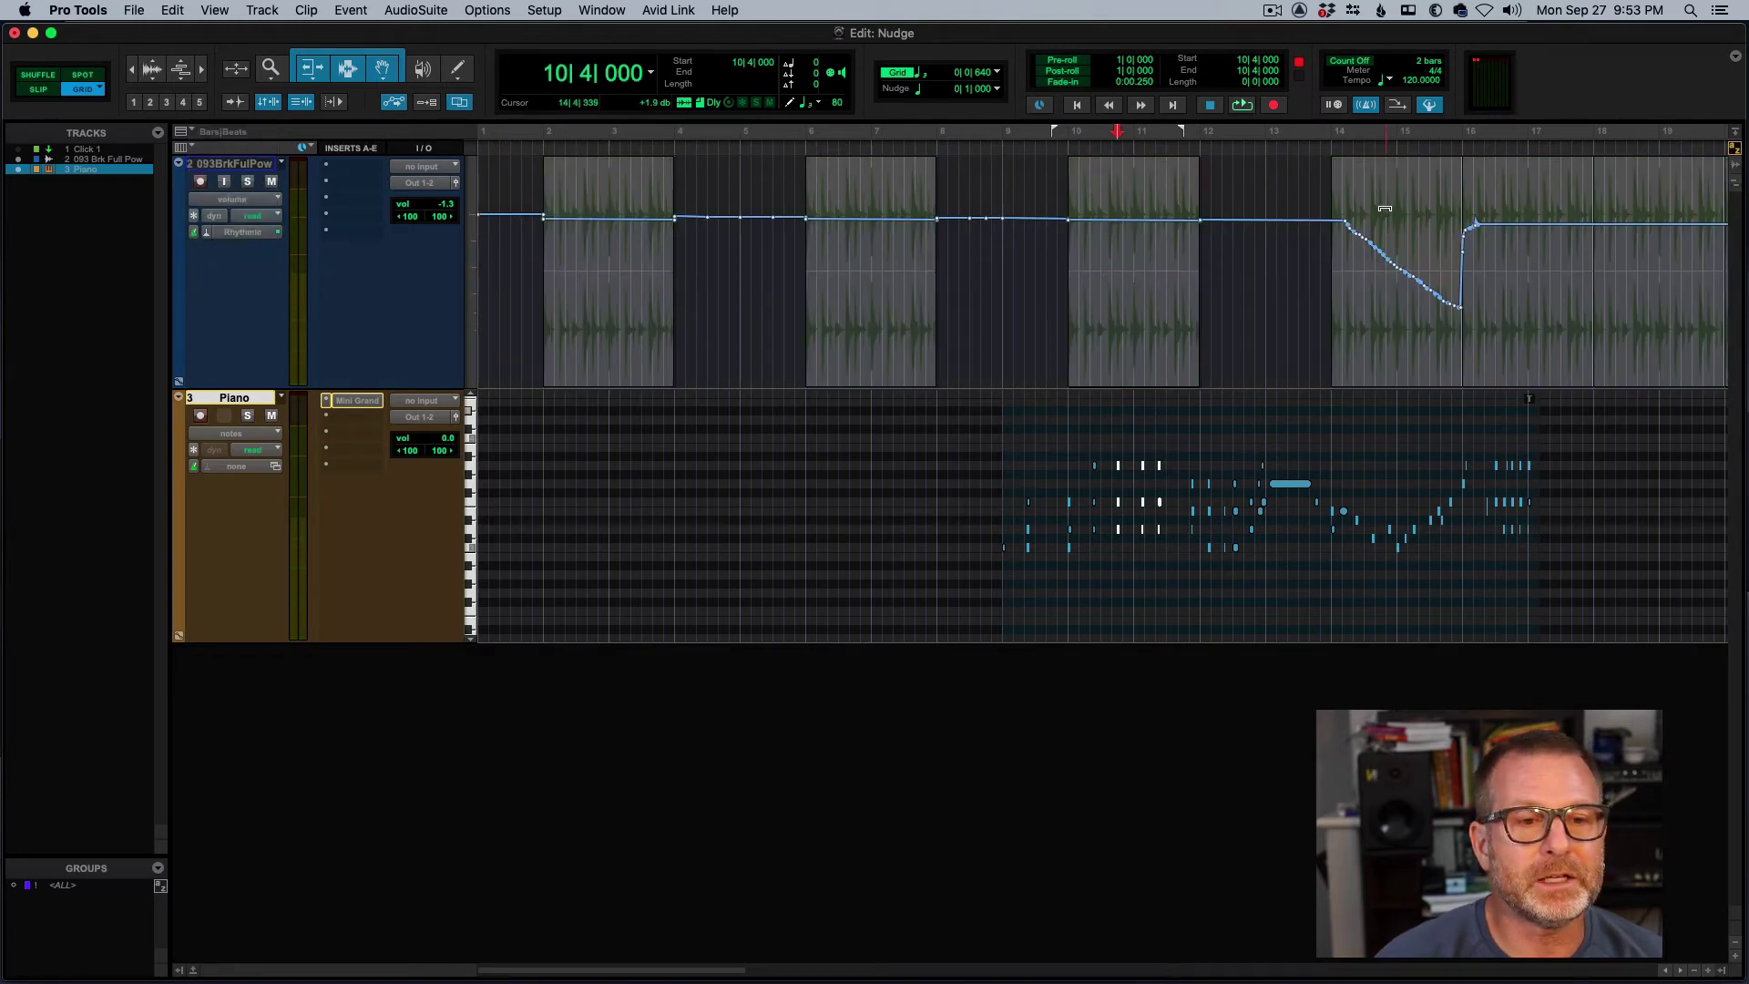
drag(1336, 261, 1487, 270)
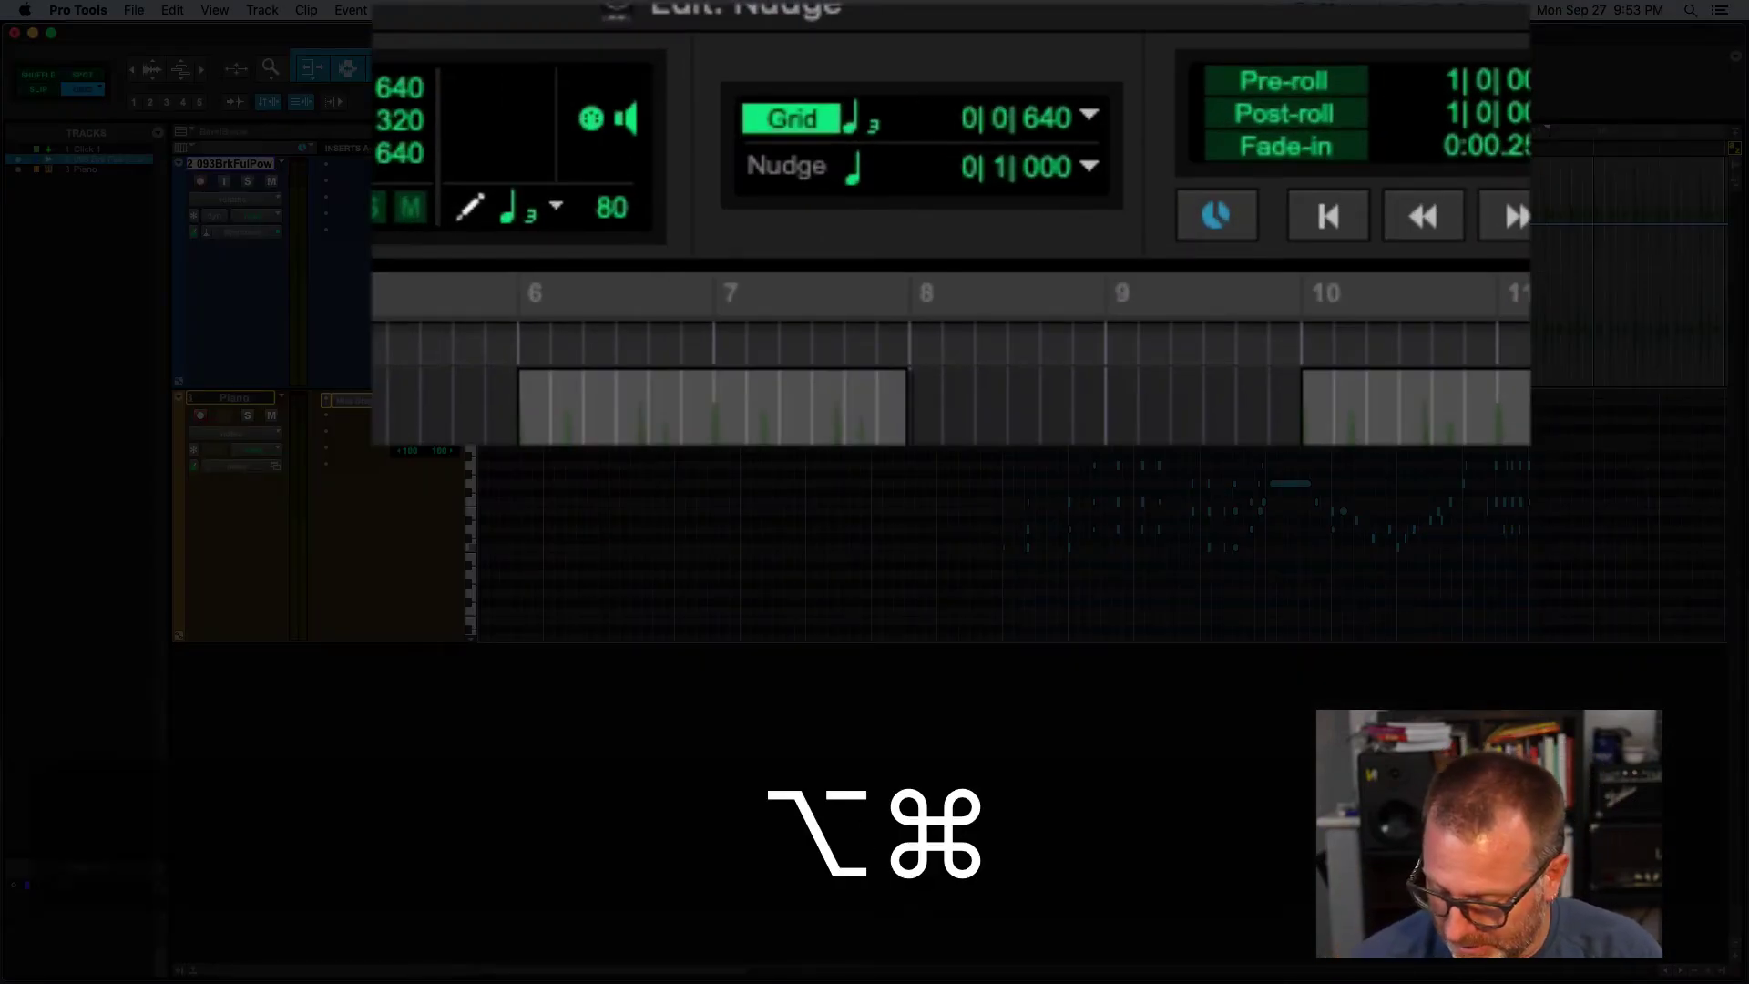
Step the nudge value with Option+Command plus/minus, settling on an eighth note (0|0|480).
key(alt+super+minus)
key(alt+super+plus)
key(alt+super+plus)
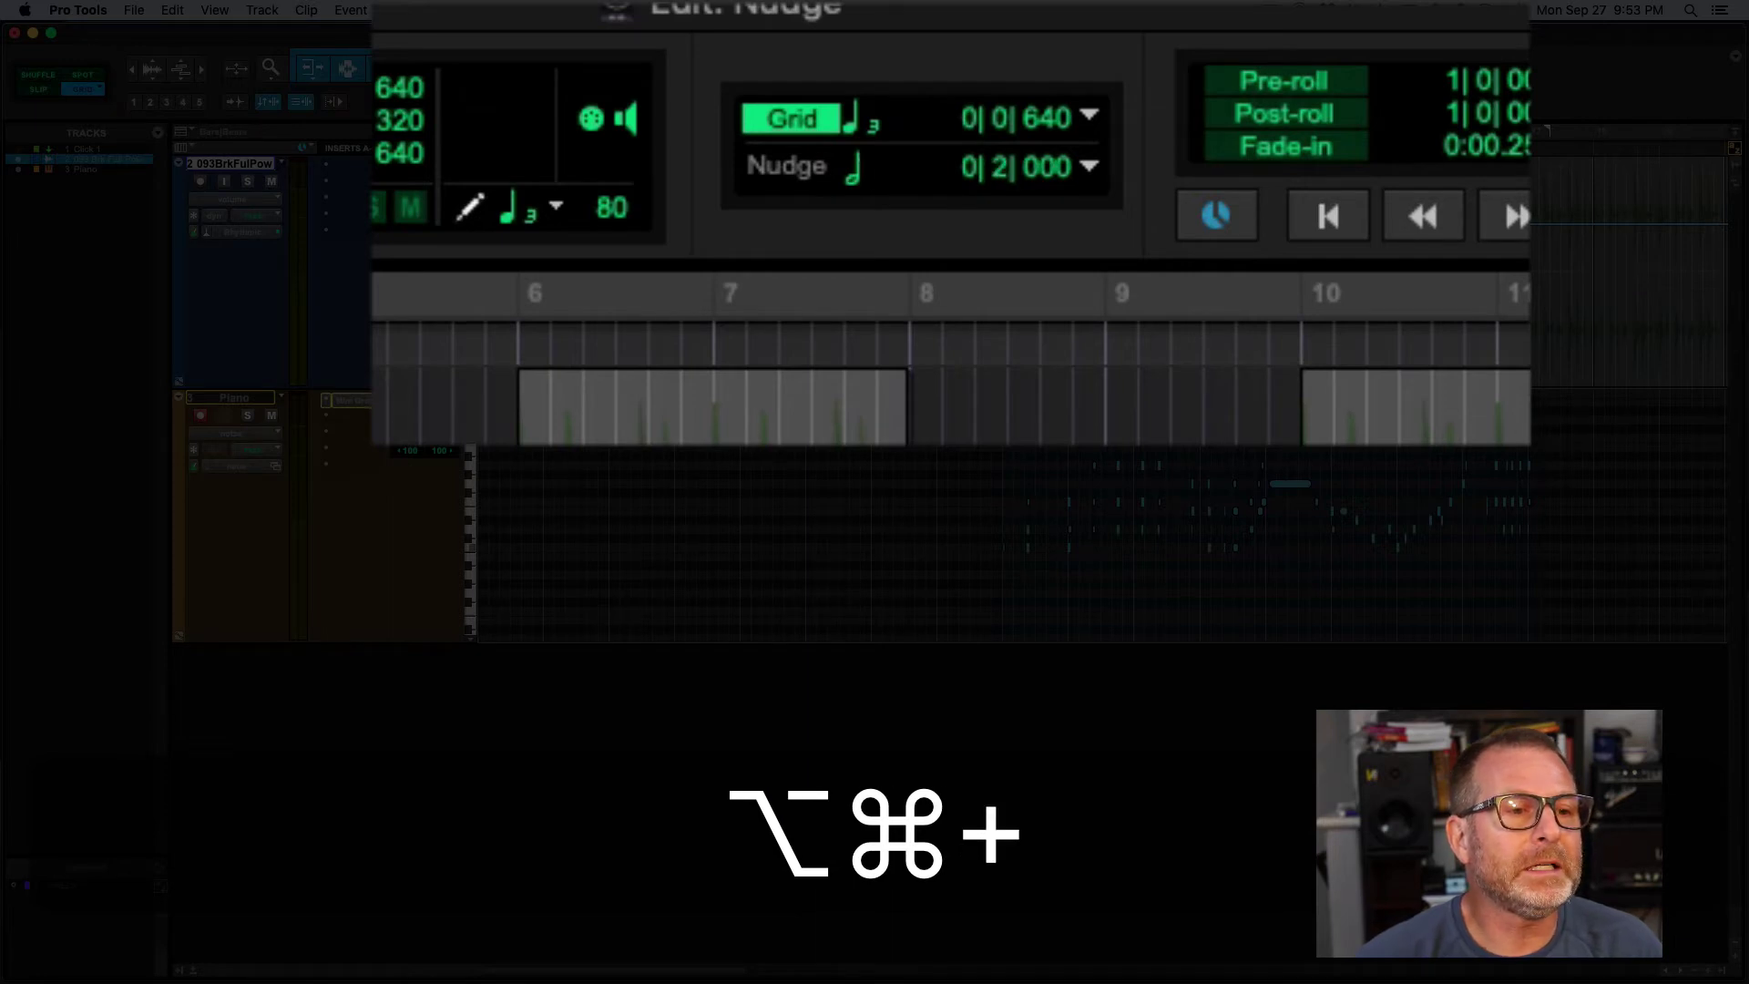
key(alt+super+minus)
key(alt+super+minus)
key(alt+super+minus)
key(alt+super+plus)
key(alt+super+plus)
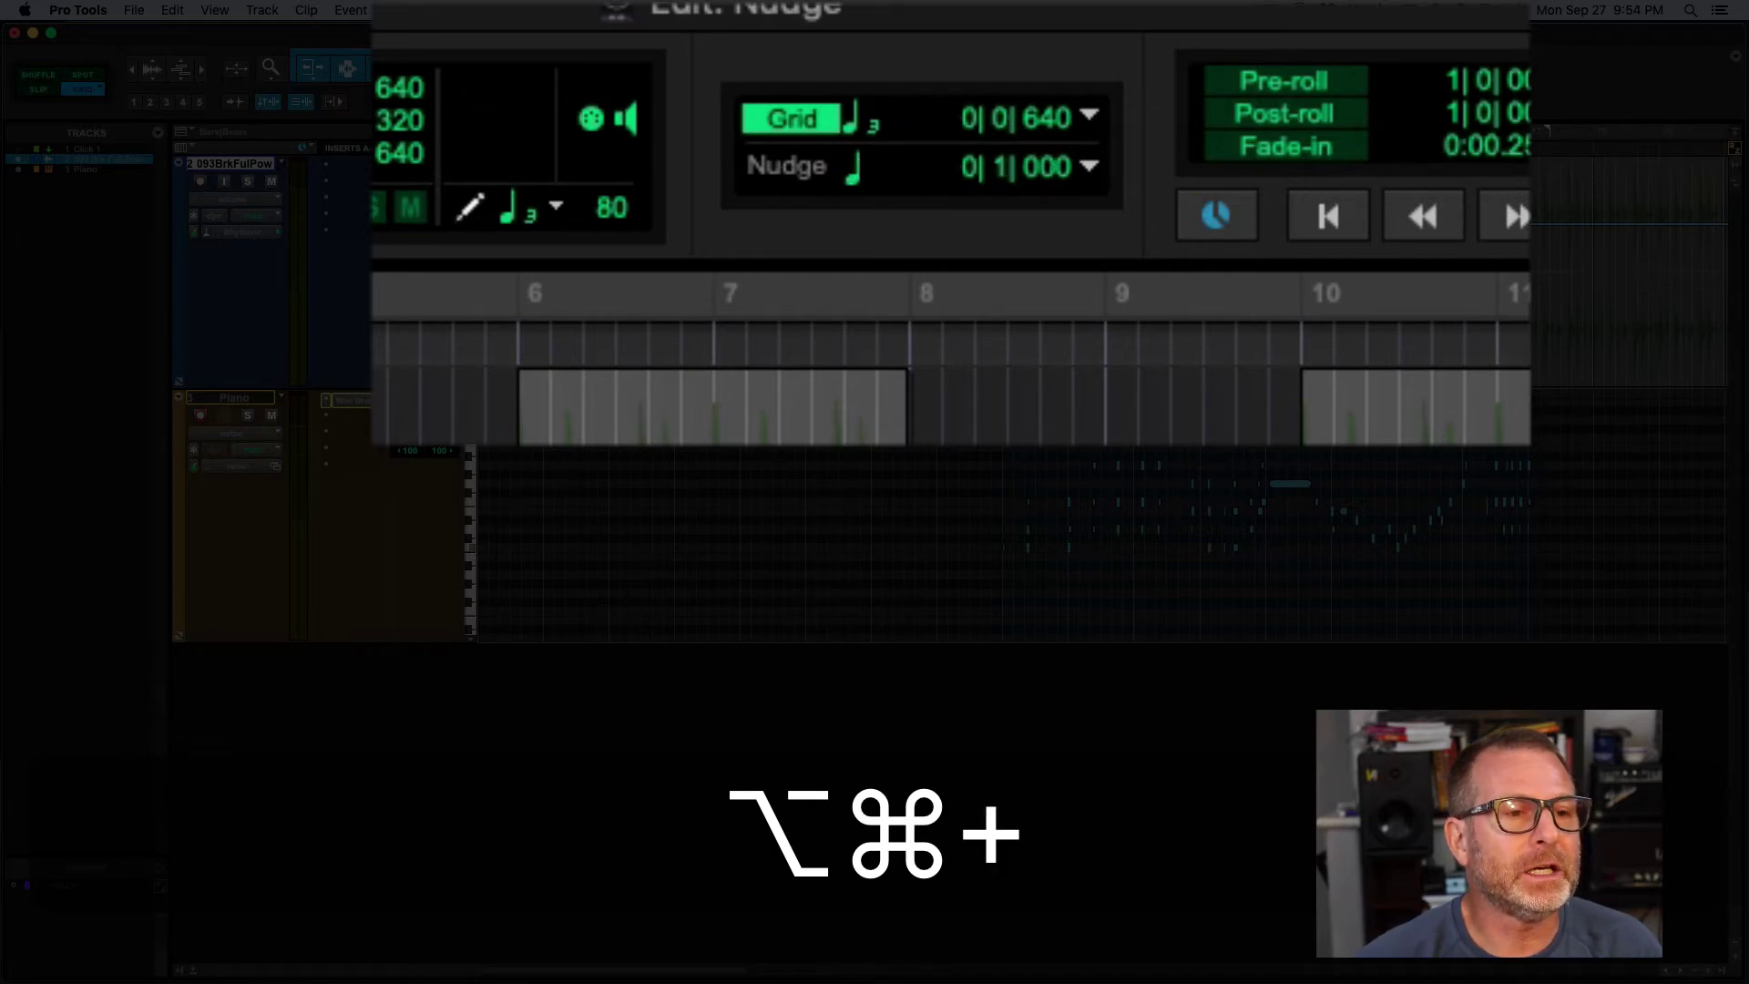
key(alt+super+plus)
key(alt+super+plus)
key(alt+super+minus)
key(alt+super+minus)
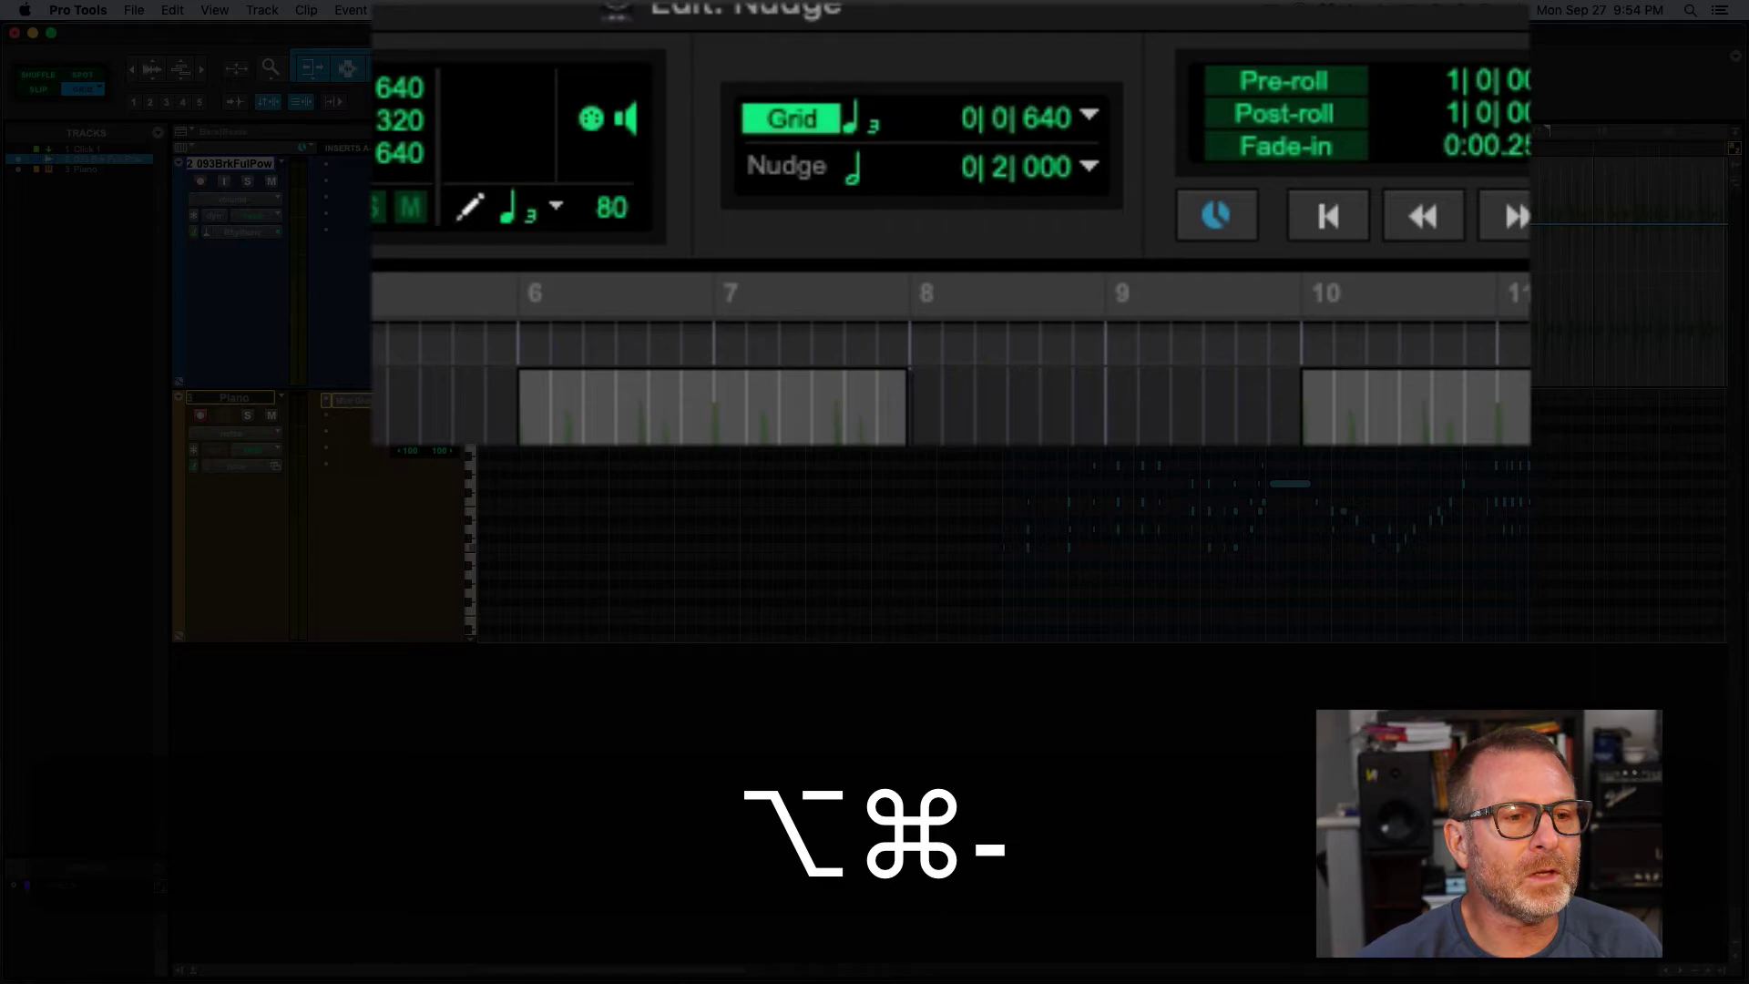
key(alt+super+minus)
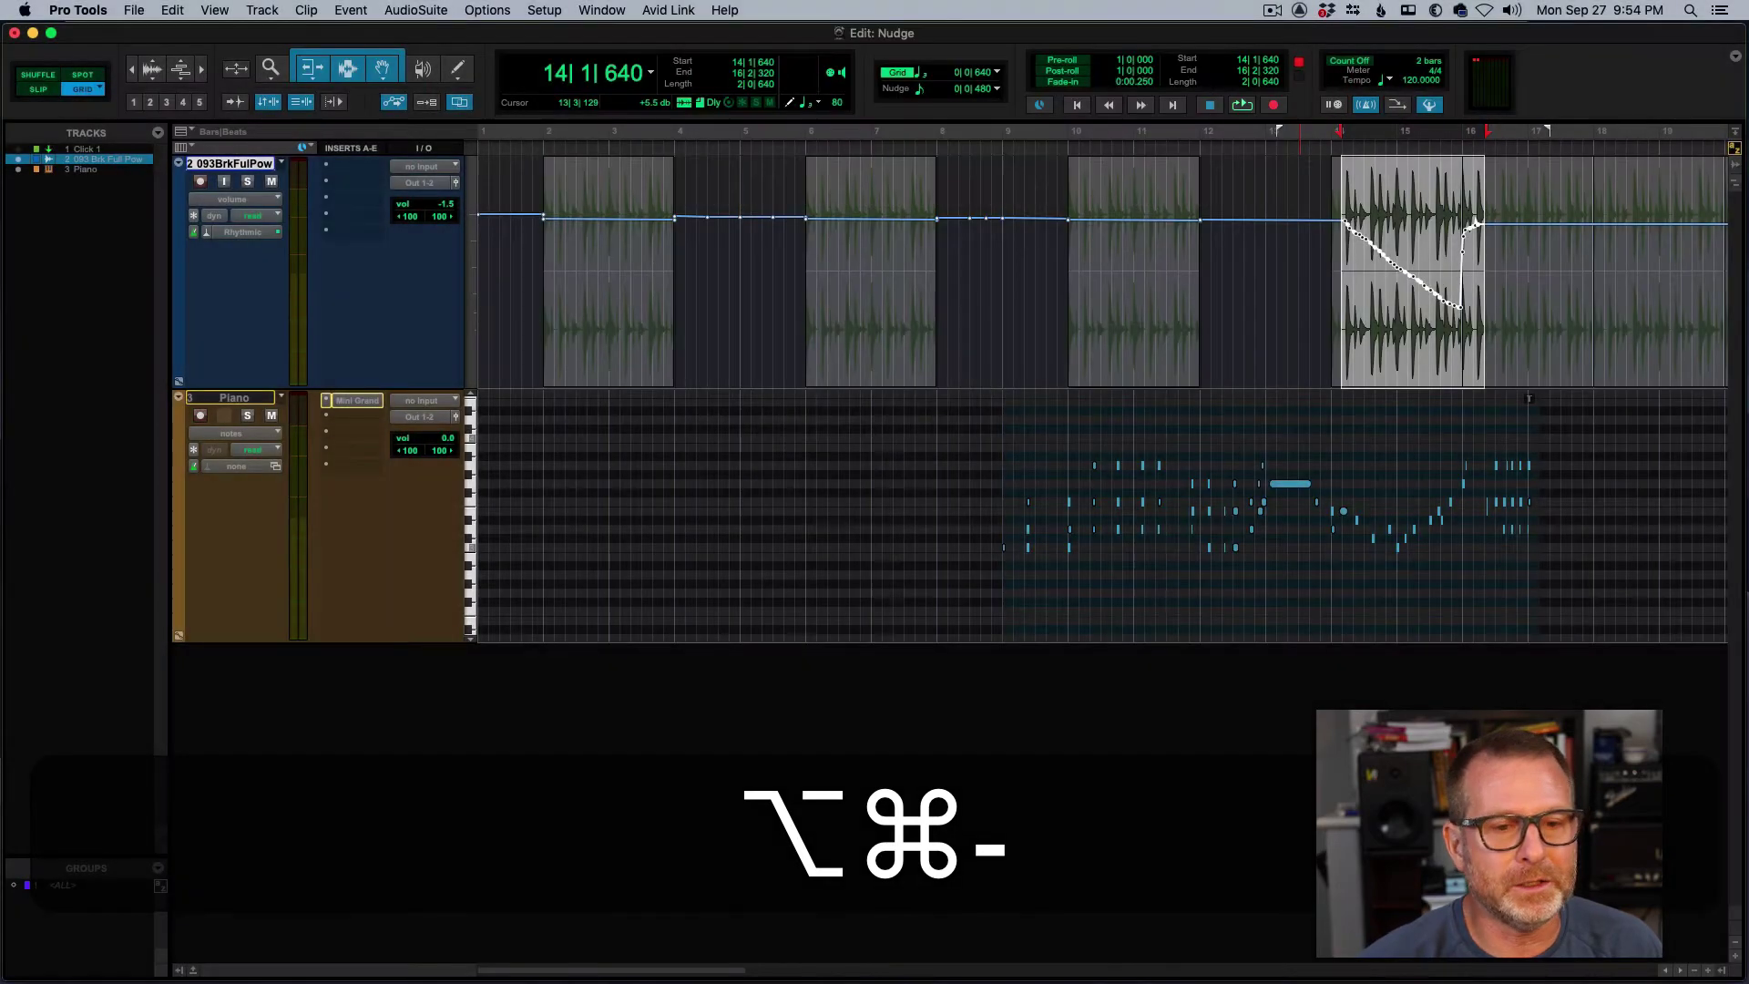
key(alt+super)
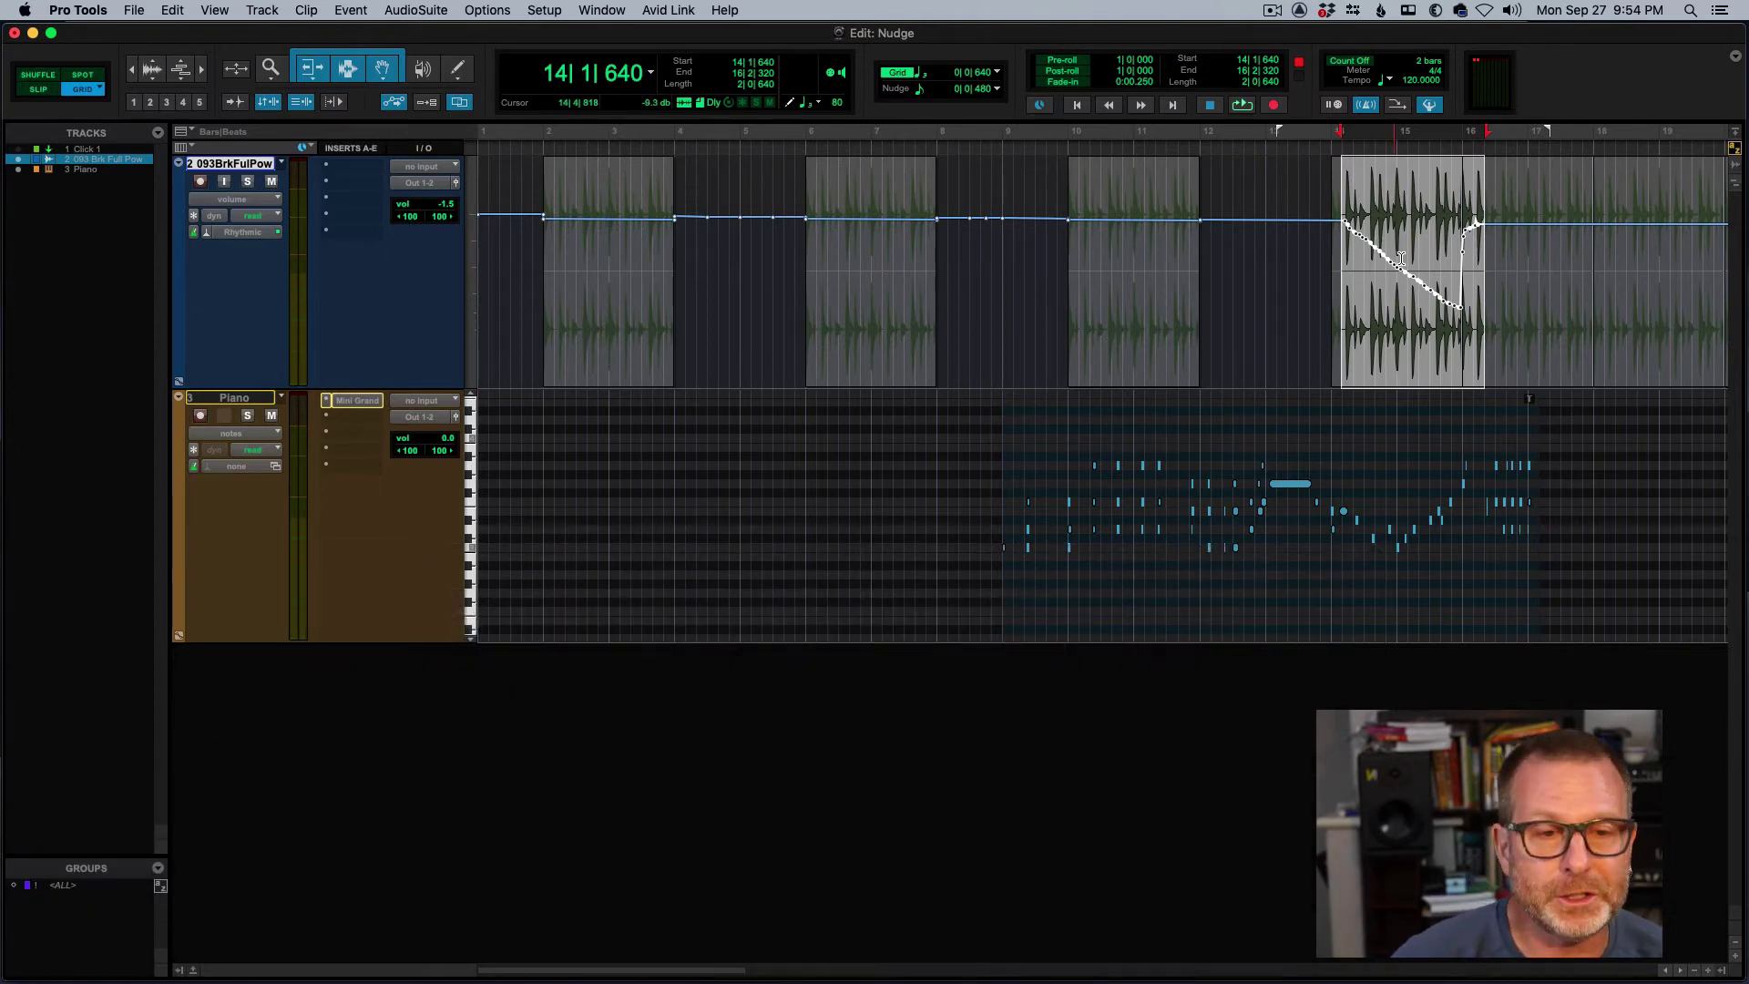
Nudge the clip and its volume automation earlier and later, returning it to 14|1|640.
key(minus)
key(minus)
key(minus)
key(minus)
key(minus)
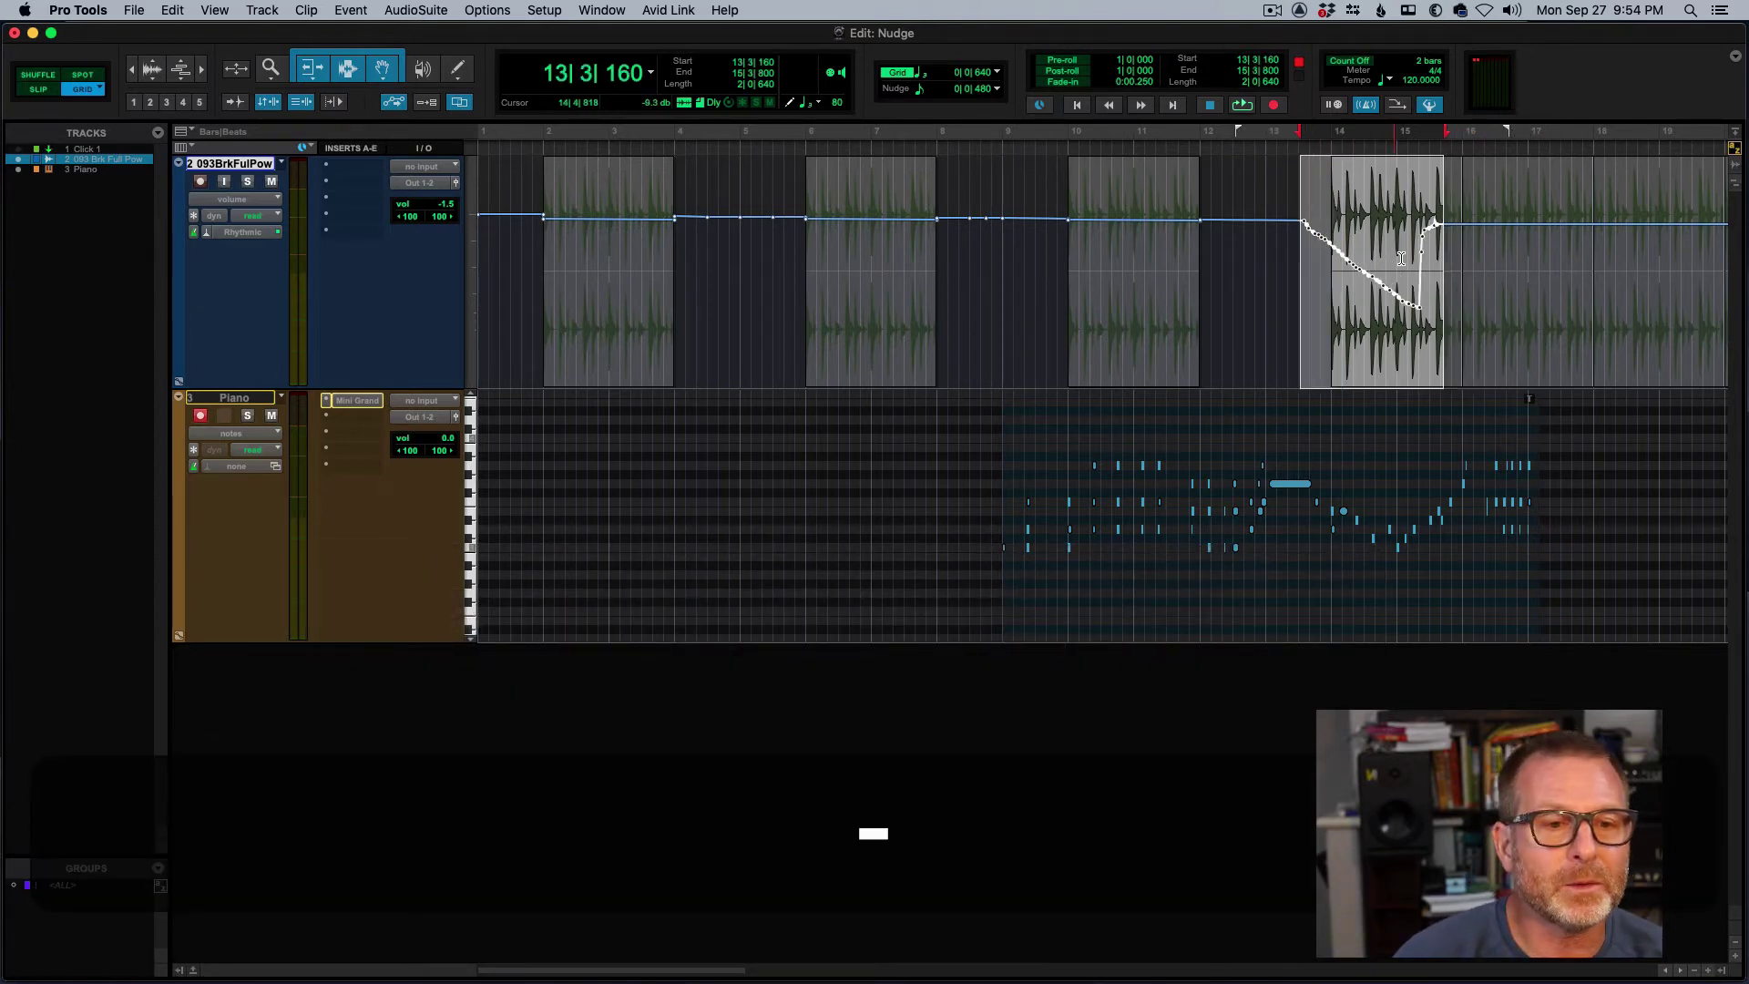
key(minus)
key(minus)
key(minus)
key(minus)
key(minus)
key(minus)
key(plus)
key(plus)
key(plus)
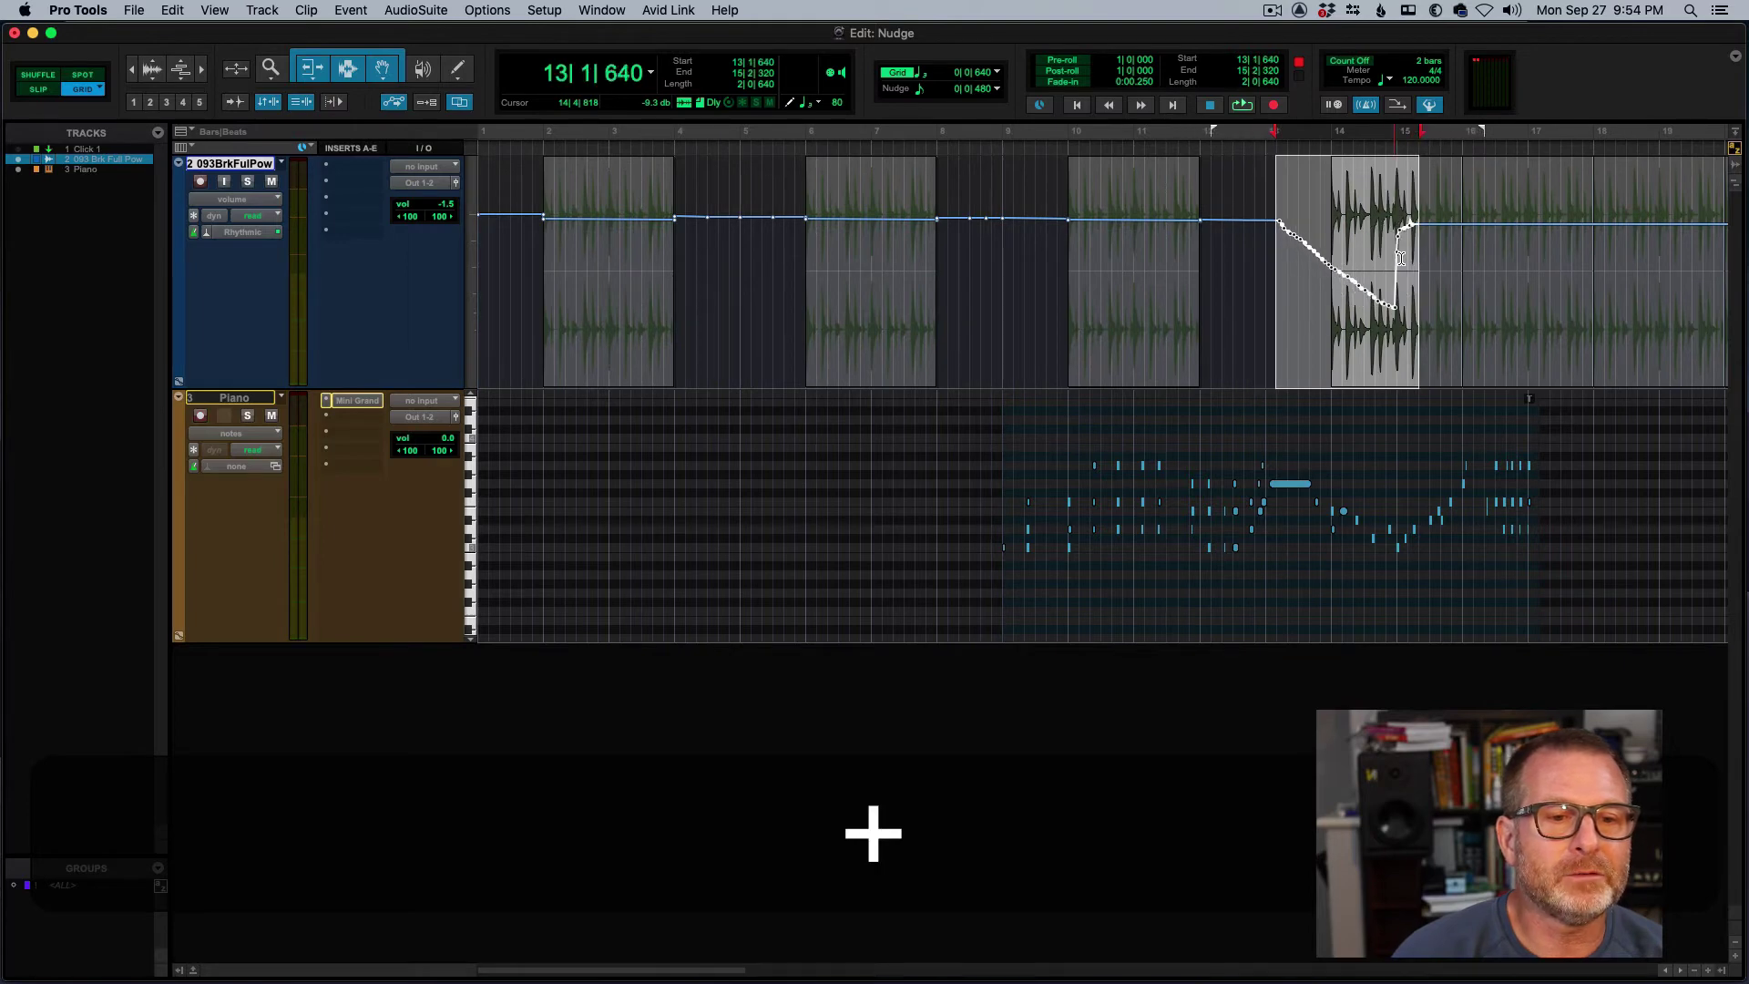
key(plus)
key(plus)
key(plus)
key(plus)
key(plus)
key(plus)
key(plus)
key(plus)
key(plus)
key(plus)
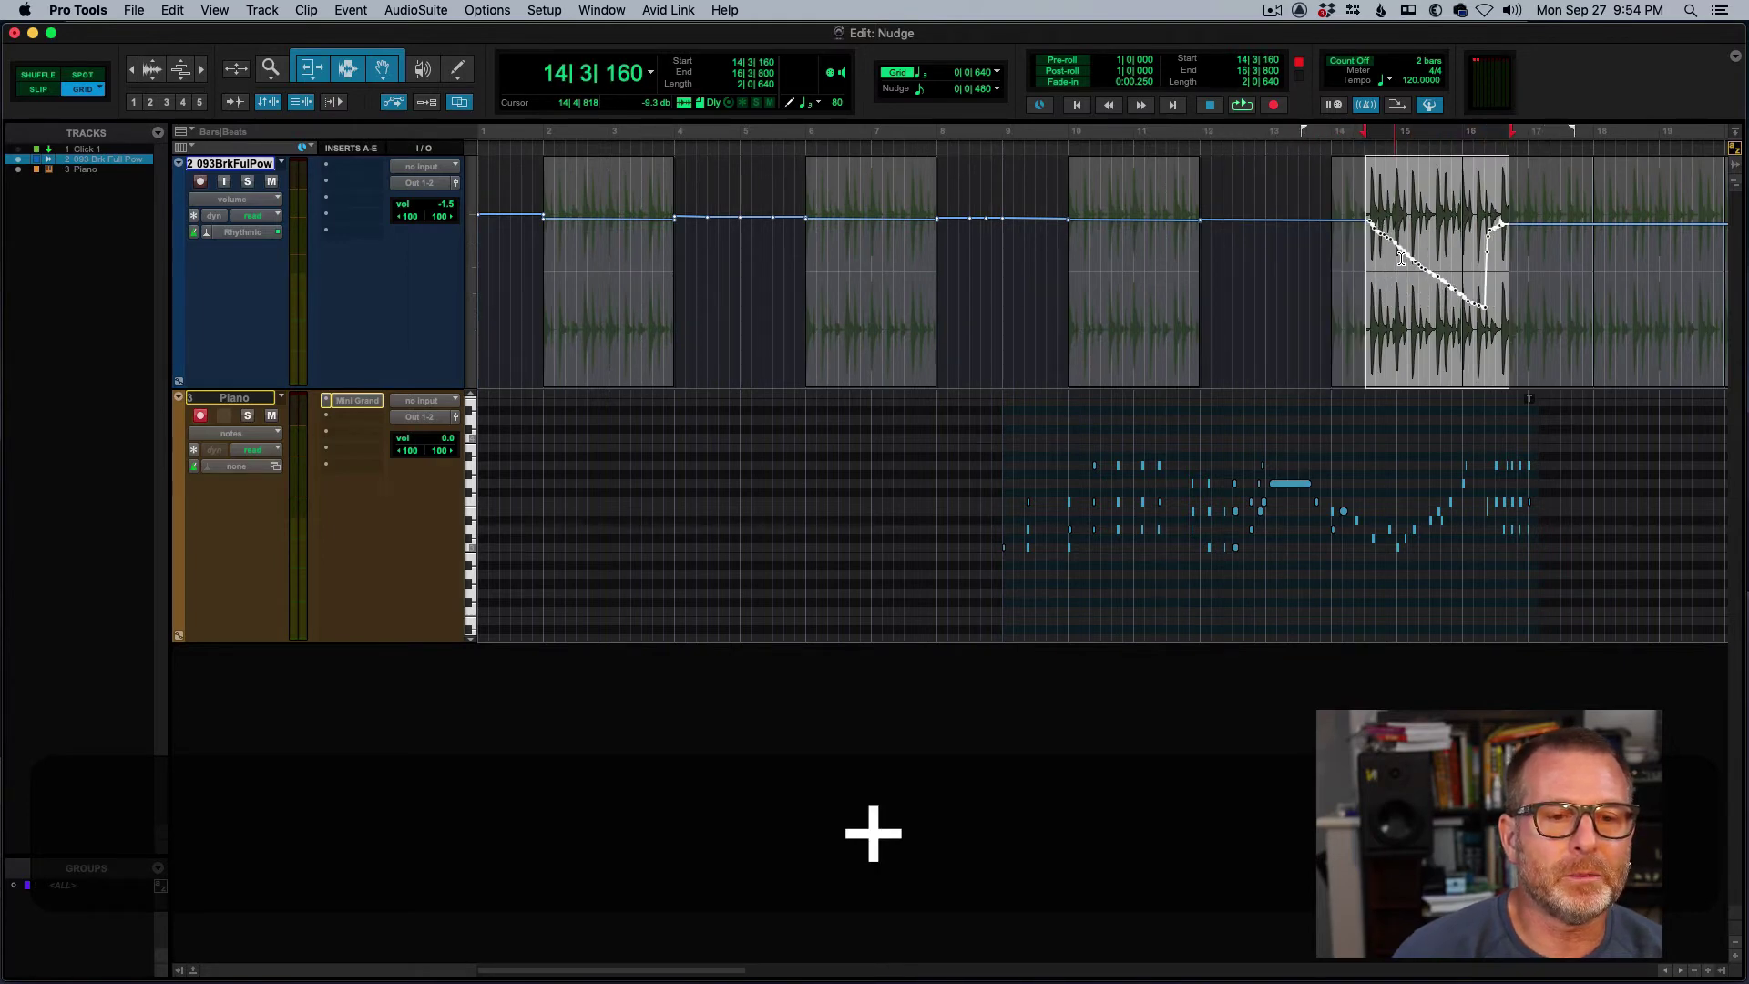
key(minus)
key(minus)
key(minus)
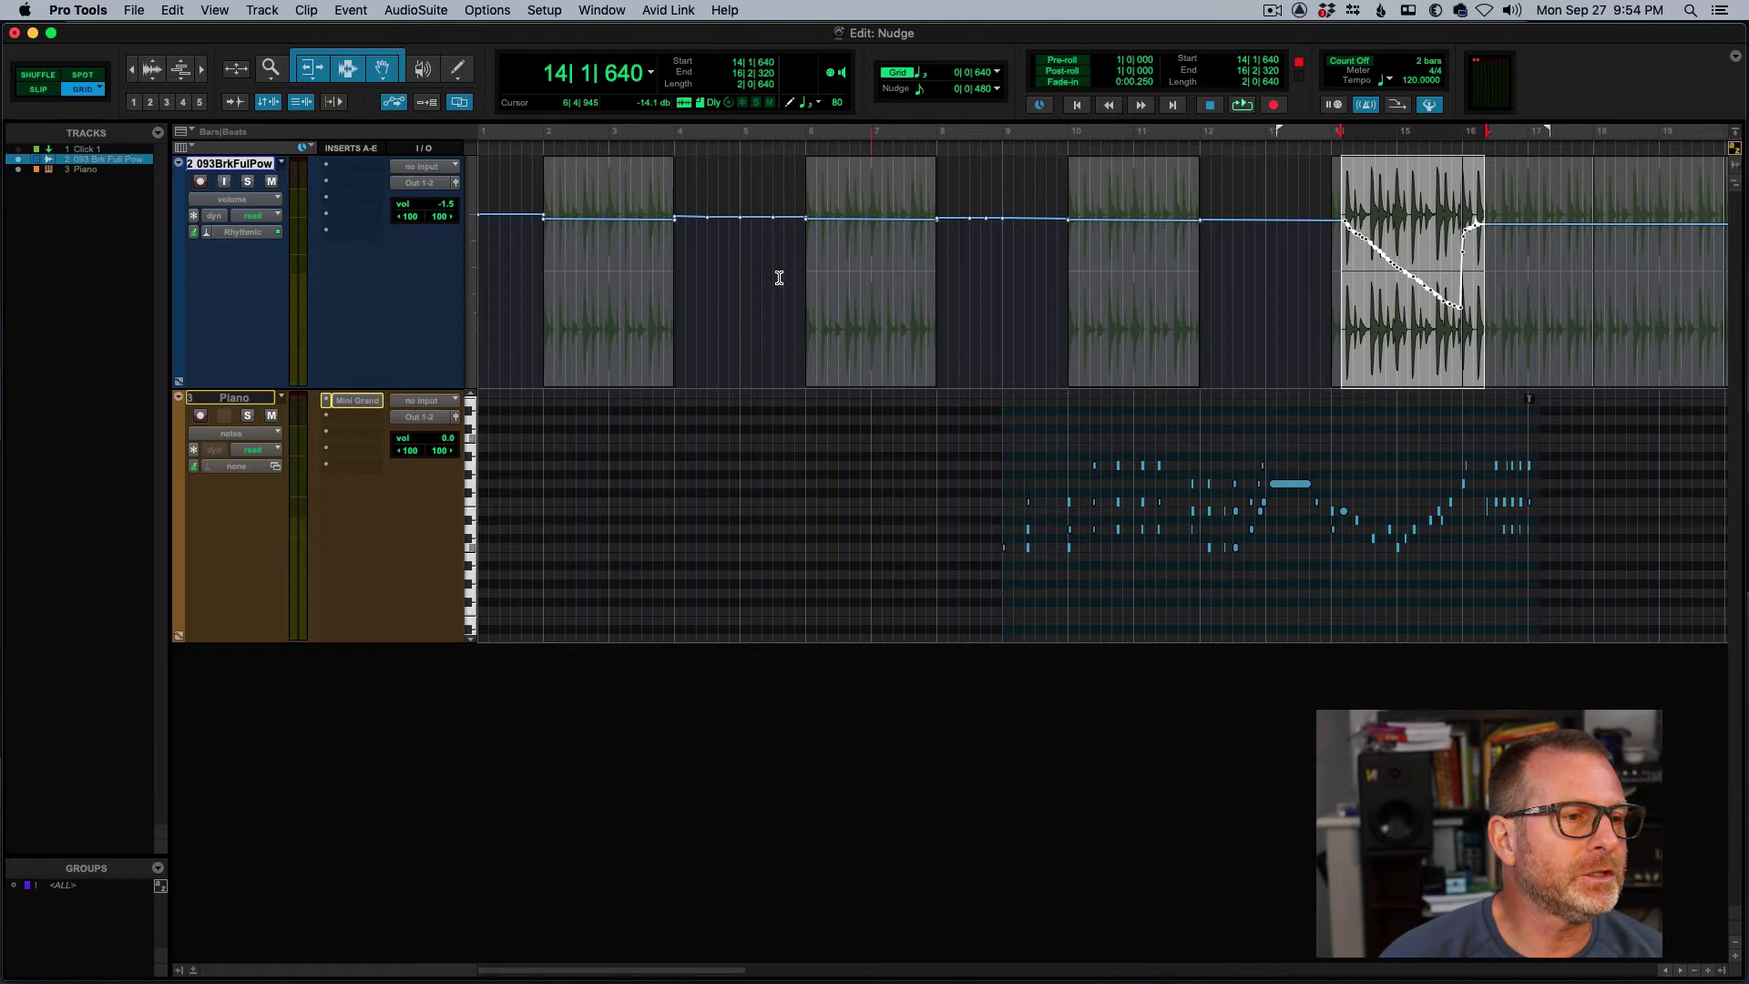
Switch the drum track to waveform view, select 8|3|000 to 9|3|000 and nudge it earlier to 8|1|480.
click(250, 202)
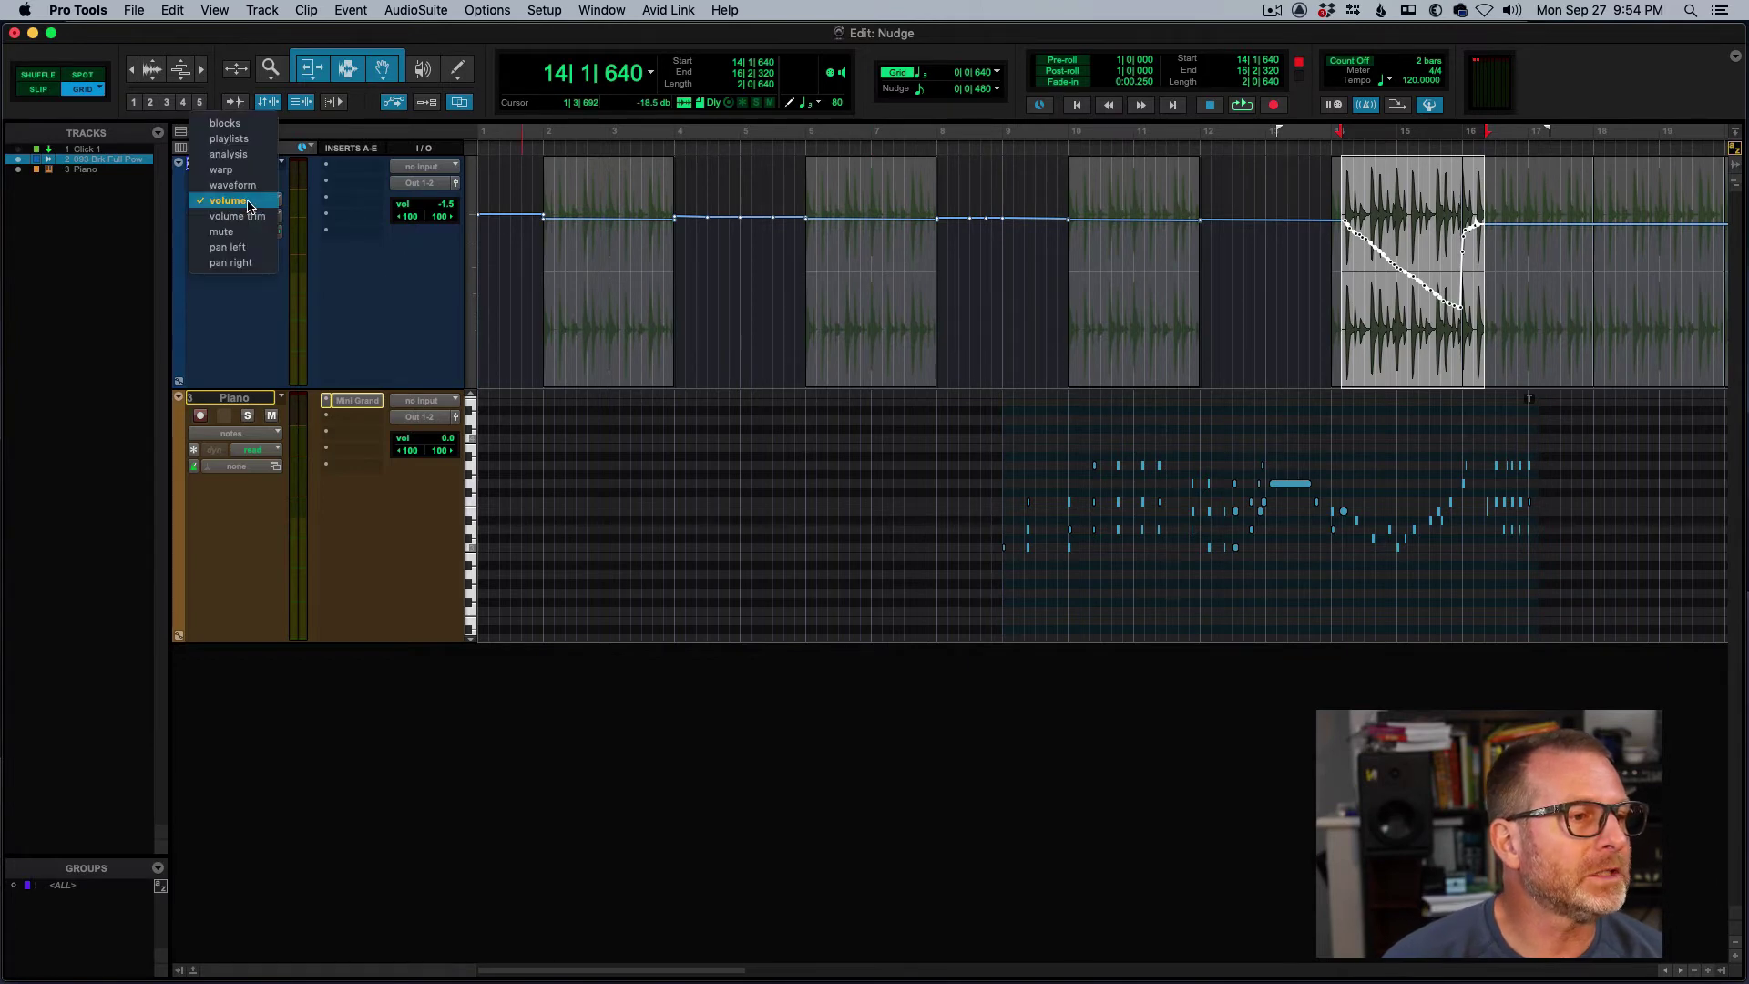
click(239, 185)
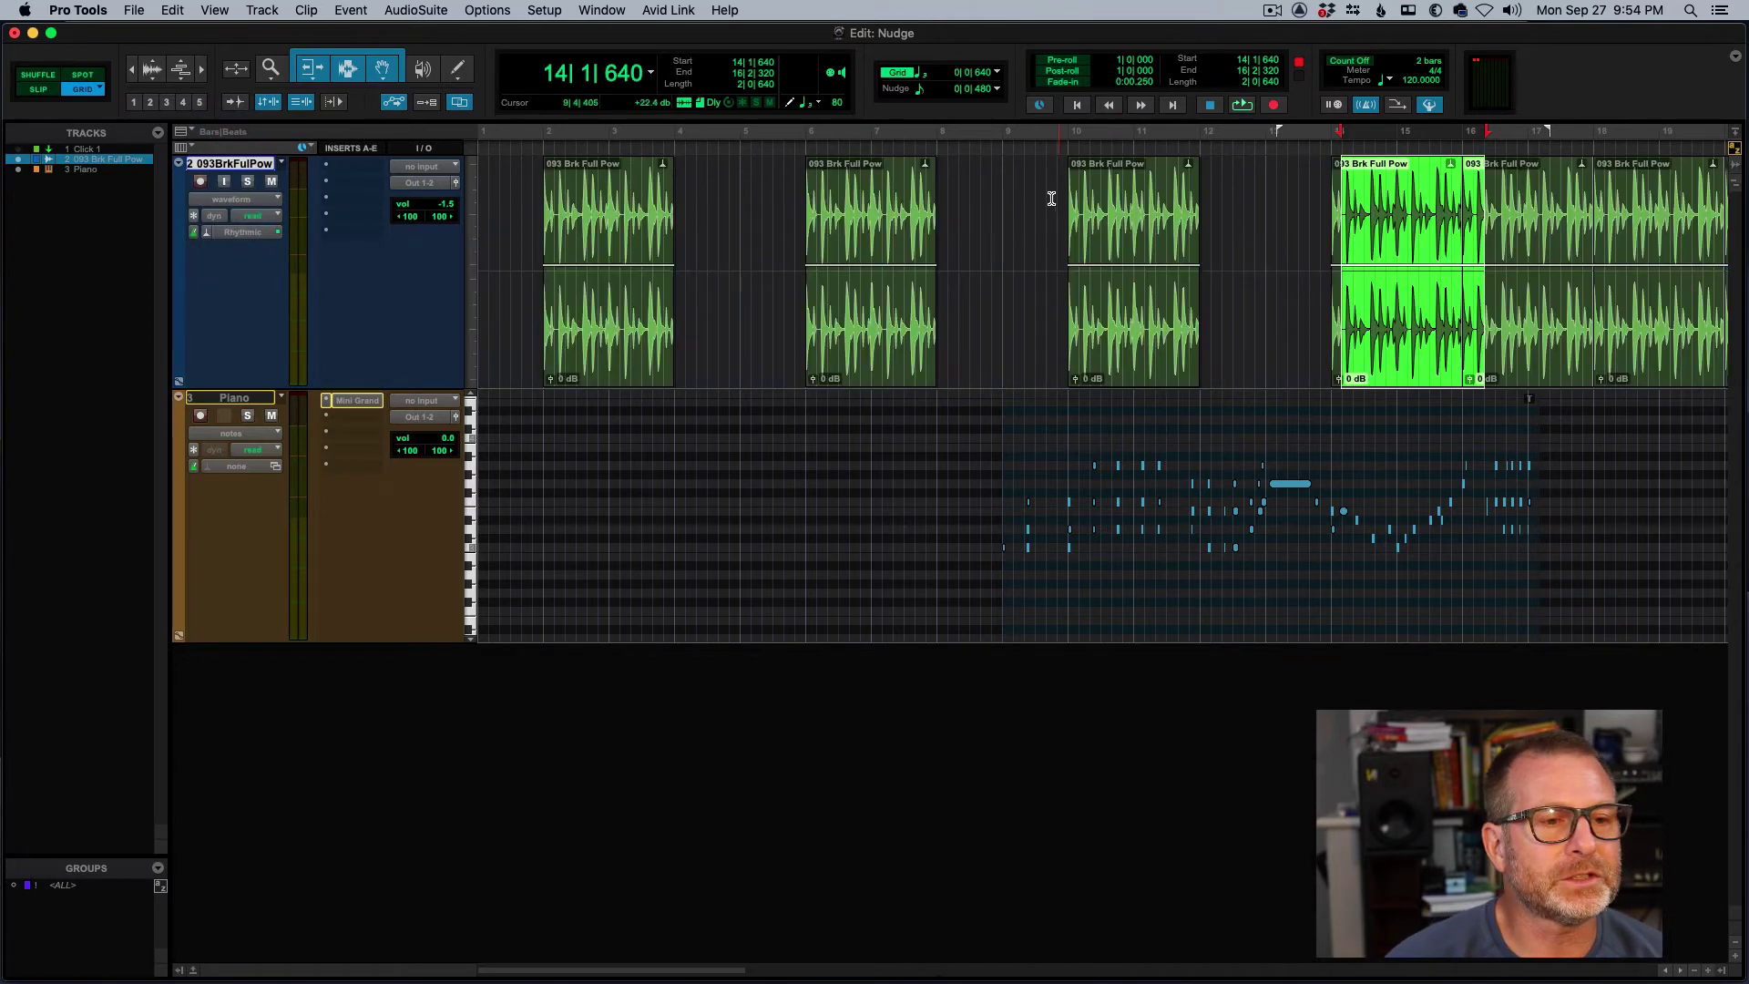
drag(969, 200, 1044, 208)
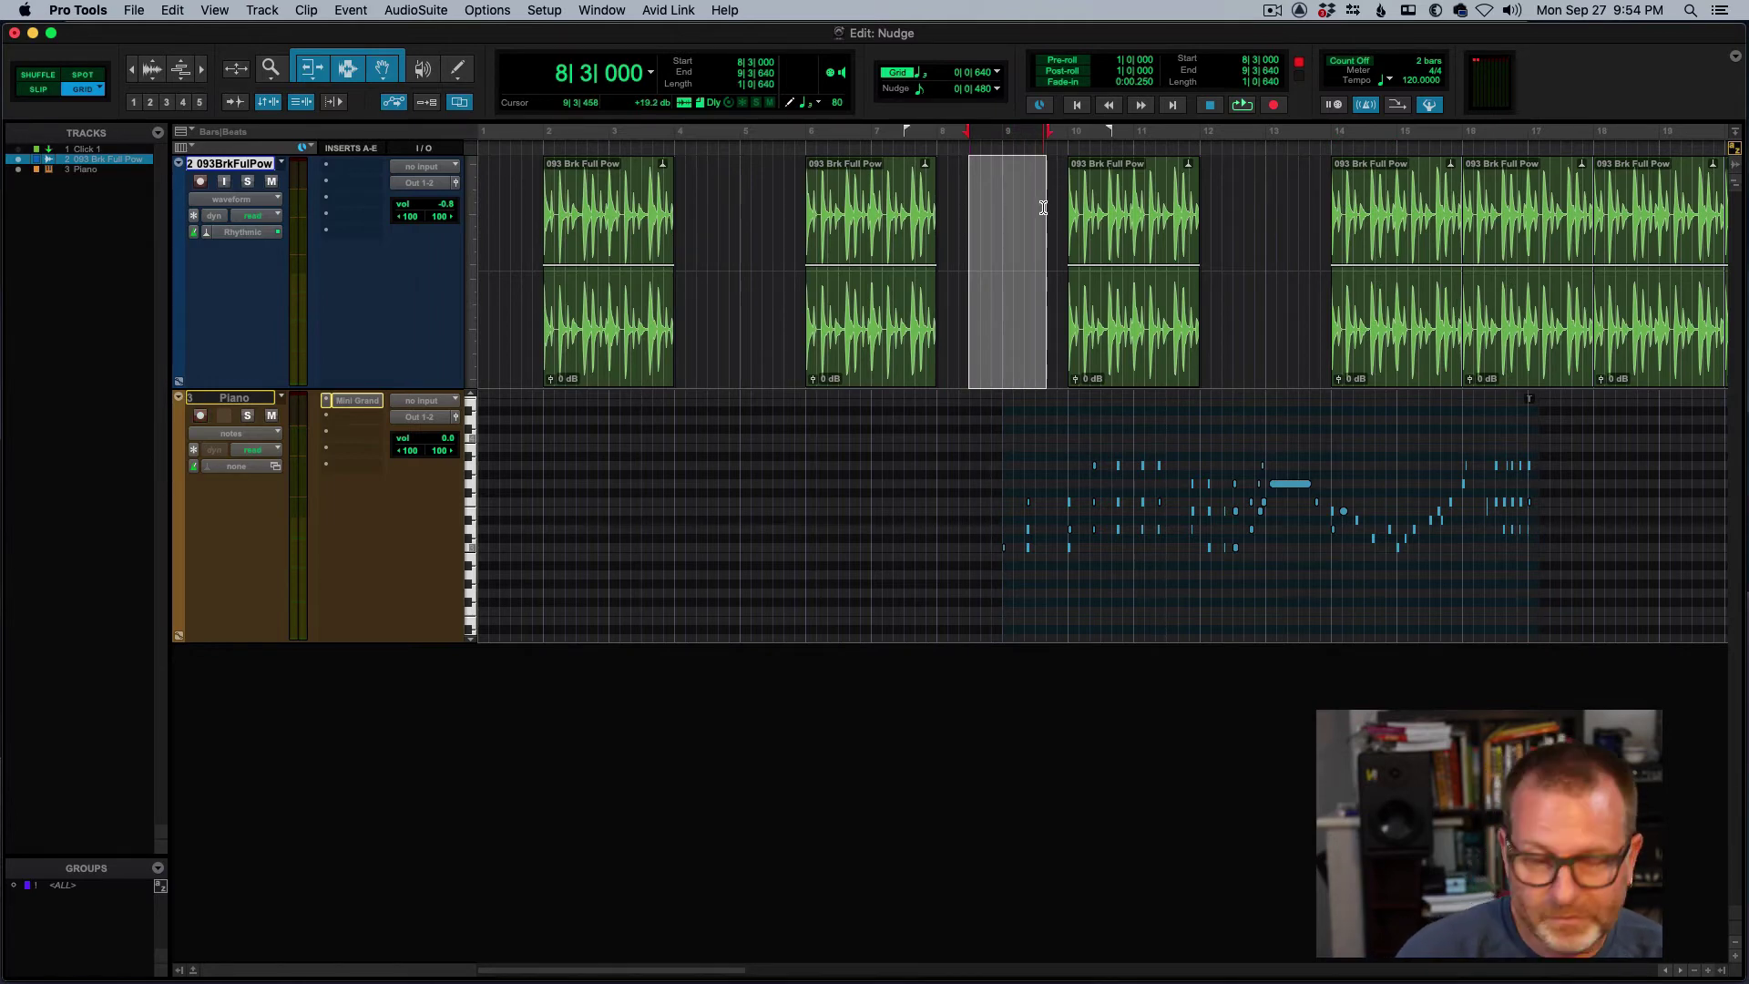
key(minus)
key(minus)
key(minus)
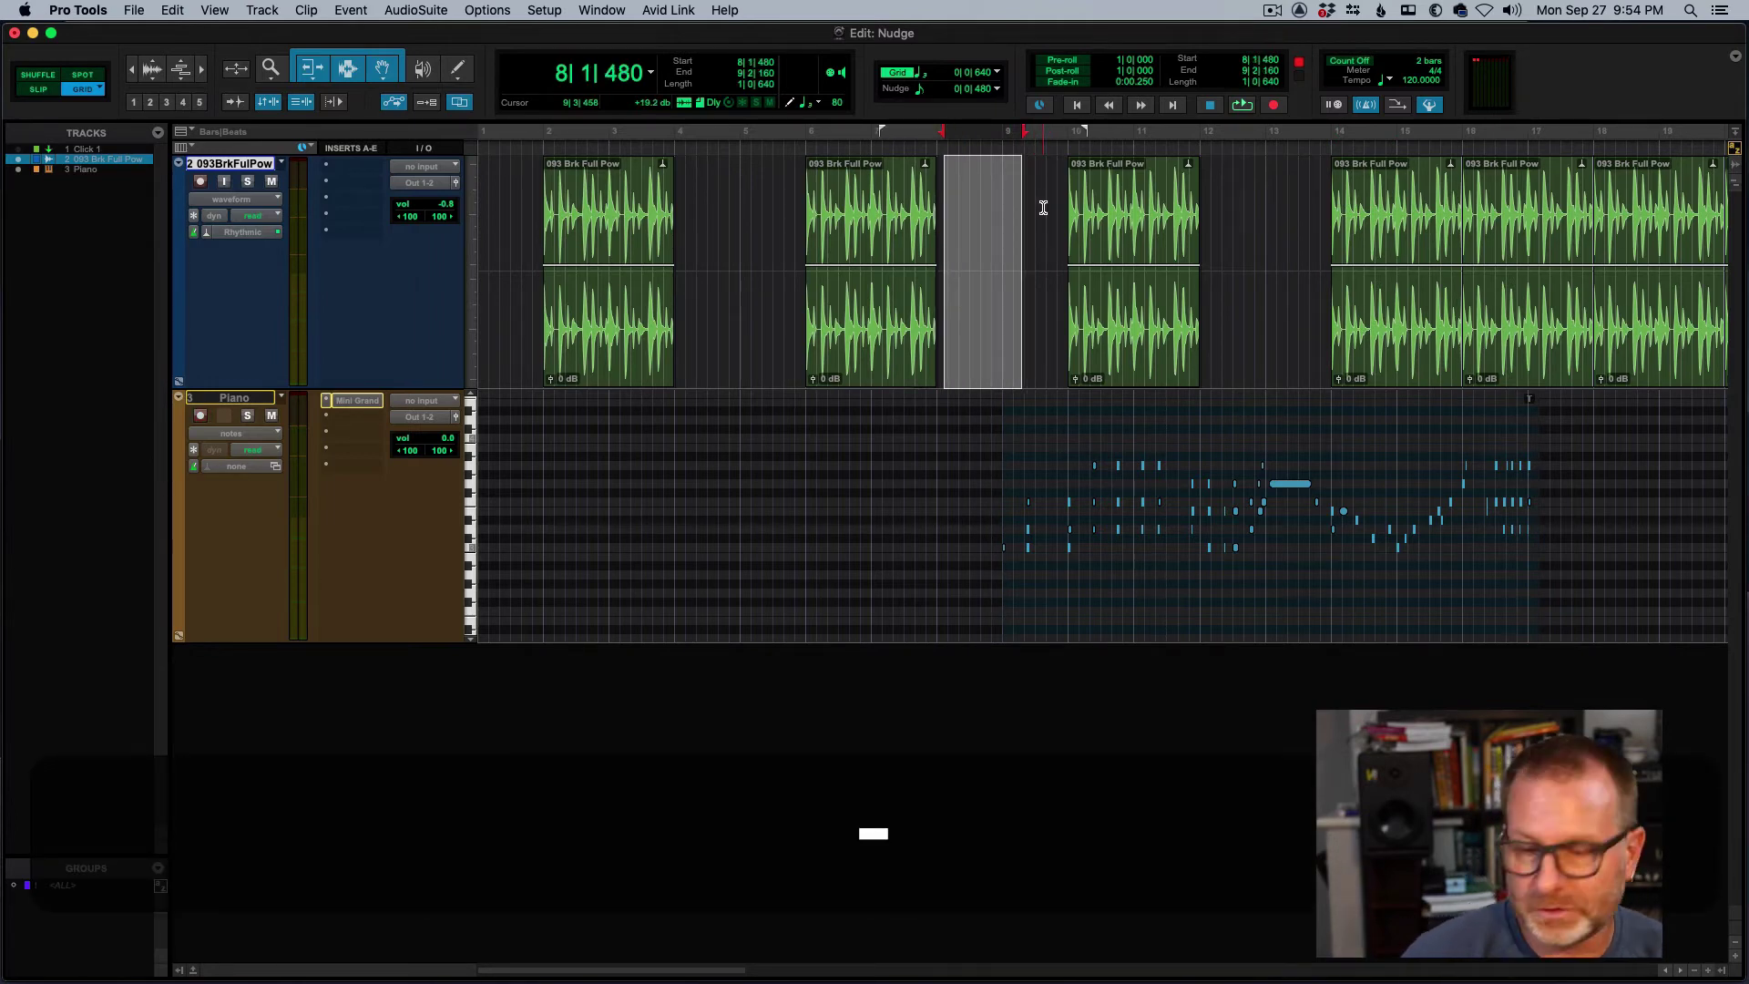
Nudge the edit range inside the bar-7 clip with minus, plus, comma and period until it starts at 7|2|000.
key(minus)
key(minus)
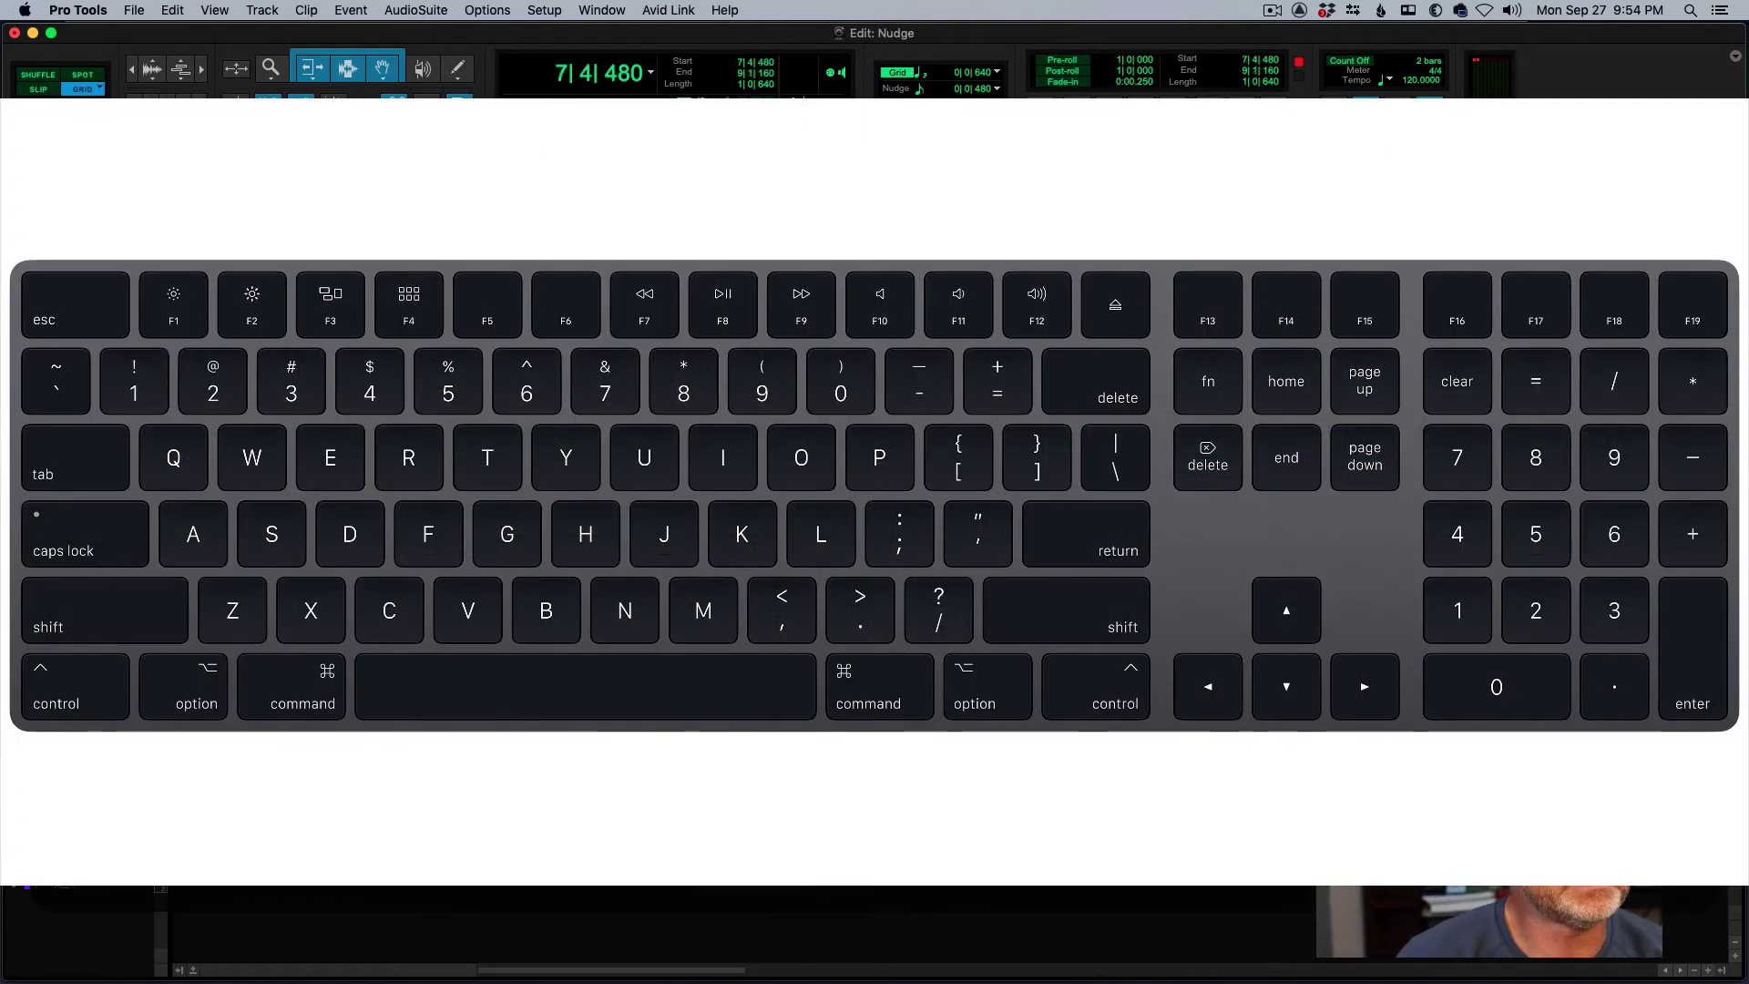
key(plus)
key(plus)
key(plus)
key(plus)
key(plus)
key(plus)
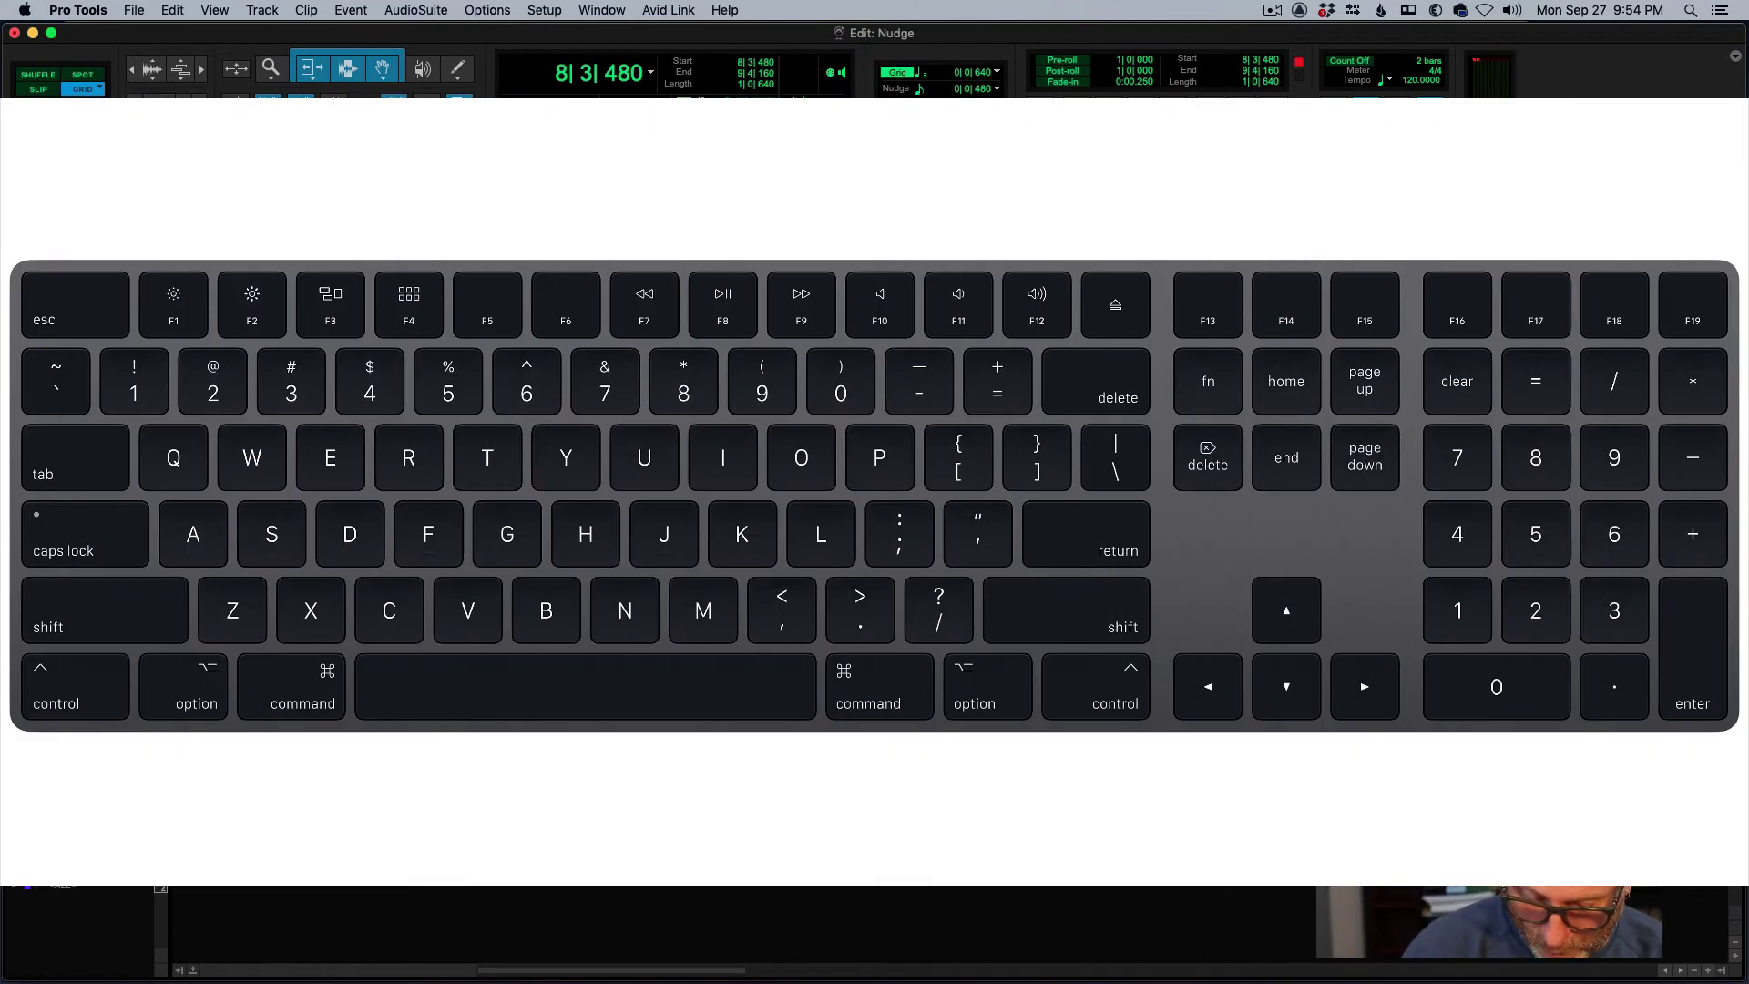
key(comma)
key(comma)
key(comma)
key(comma)
key(comma)
key(comma)
key(comma)
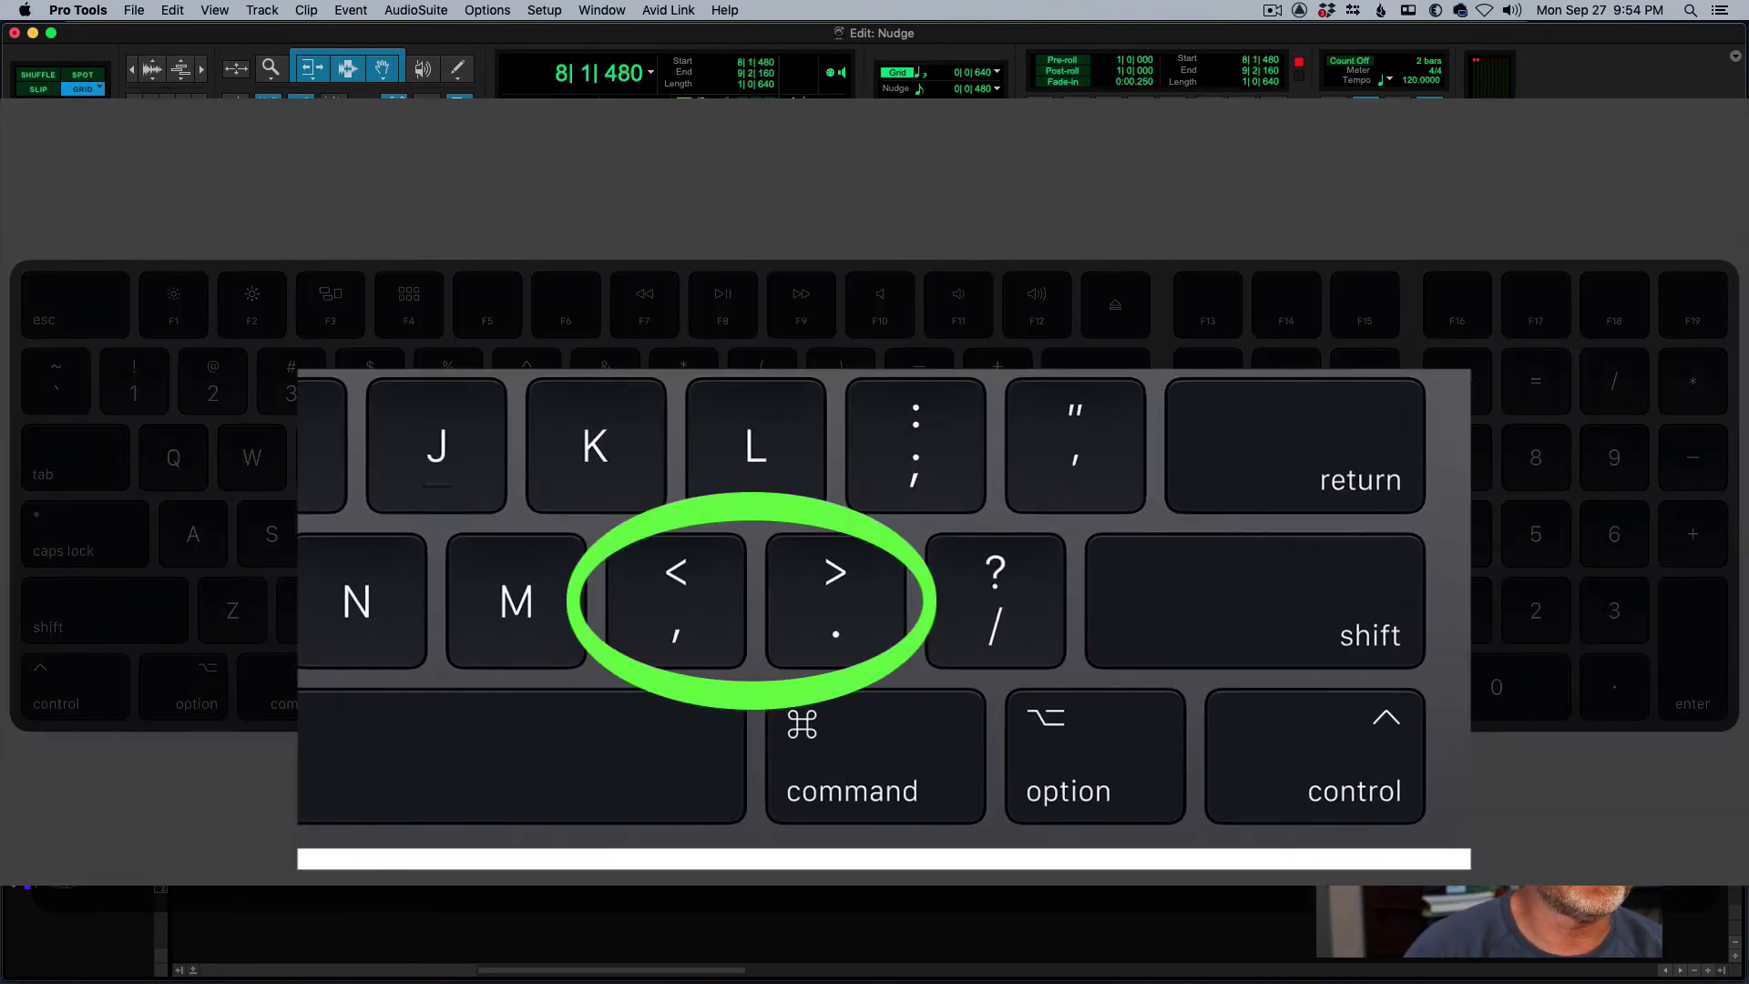
key(comma)
key(comma)
key(comma)
key(comma)
key(comma)
key(comma)
key(period)
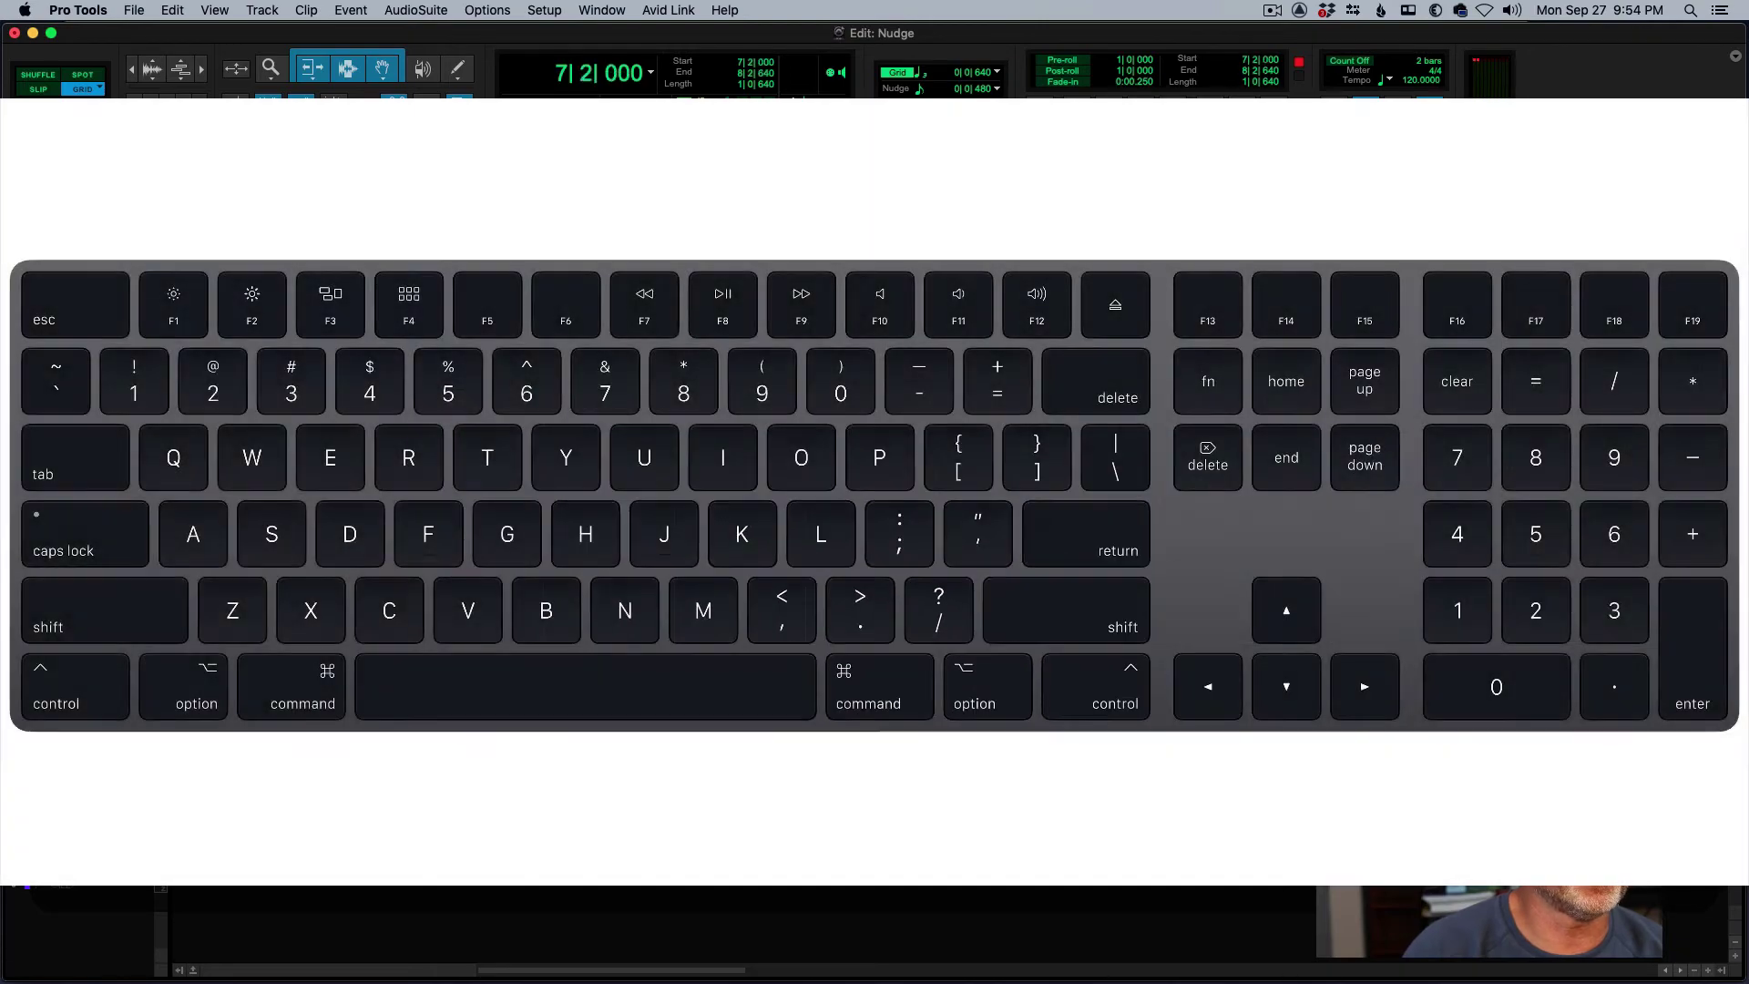
key(comma)
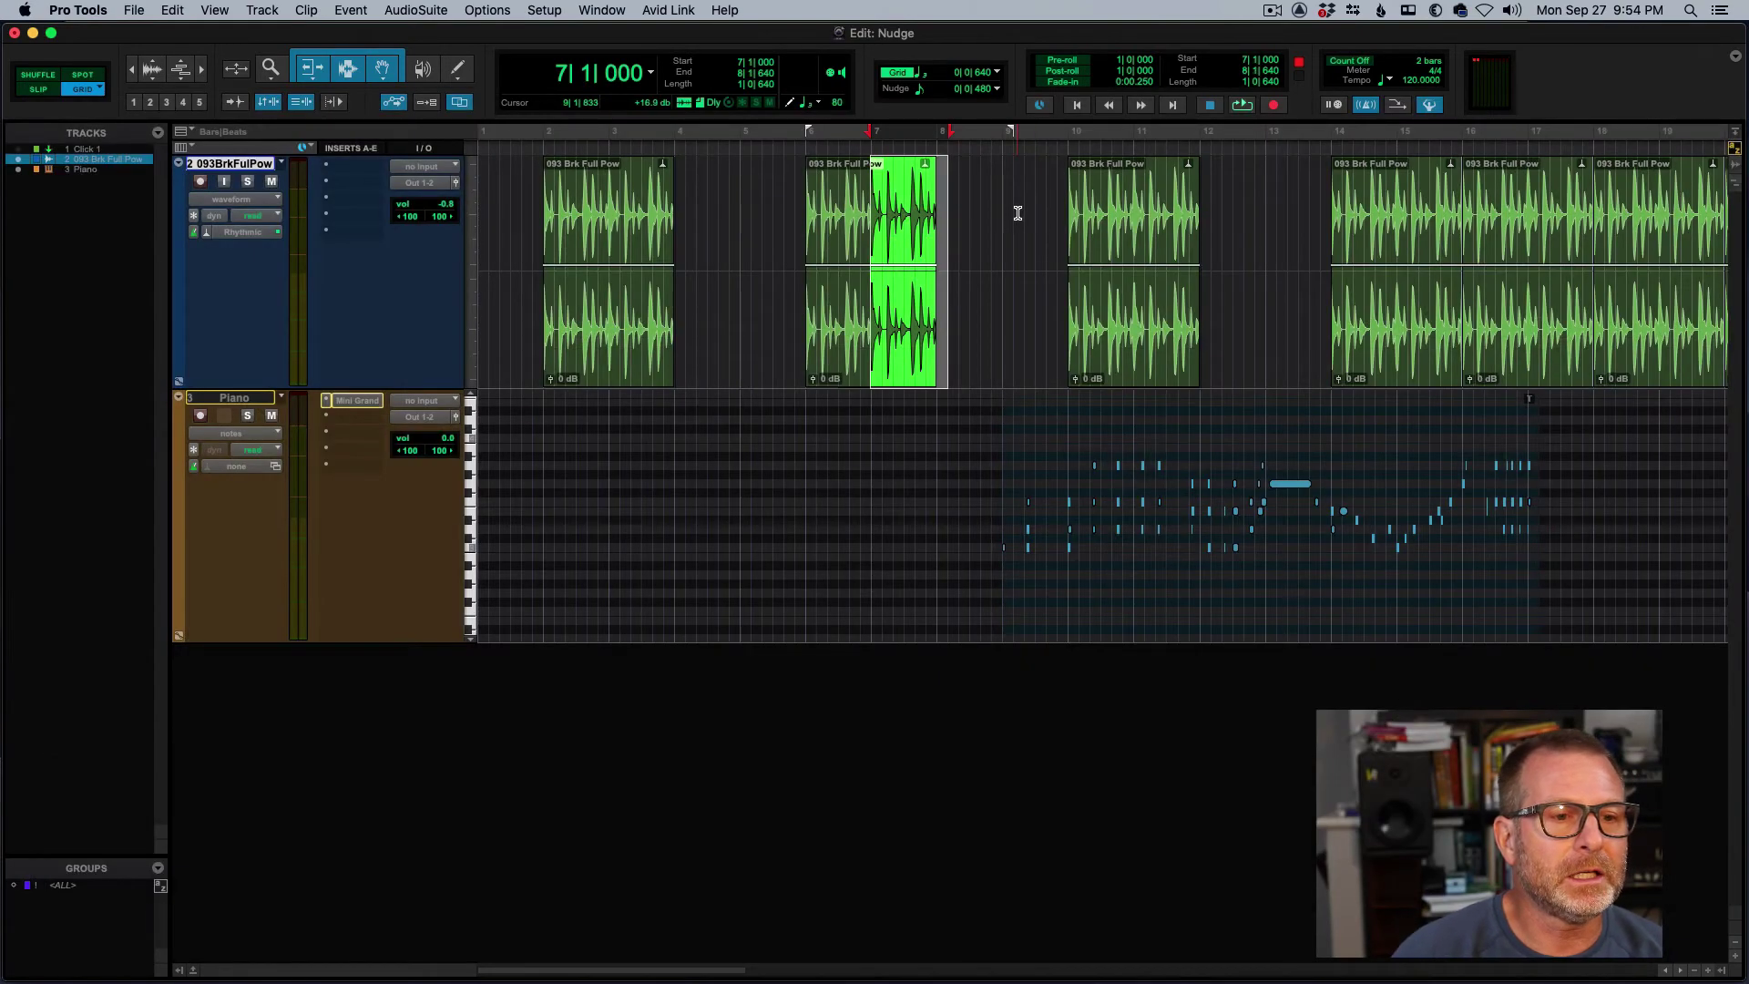
Select the bar-10 drum clip and nudge it earlier and back so it sits at 10|1|000.
click(1294, 205)
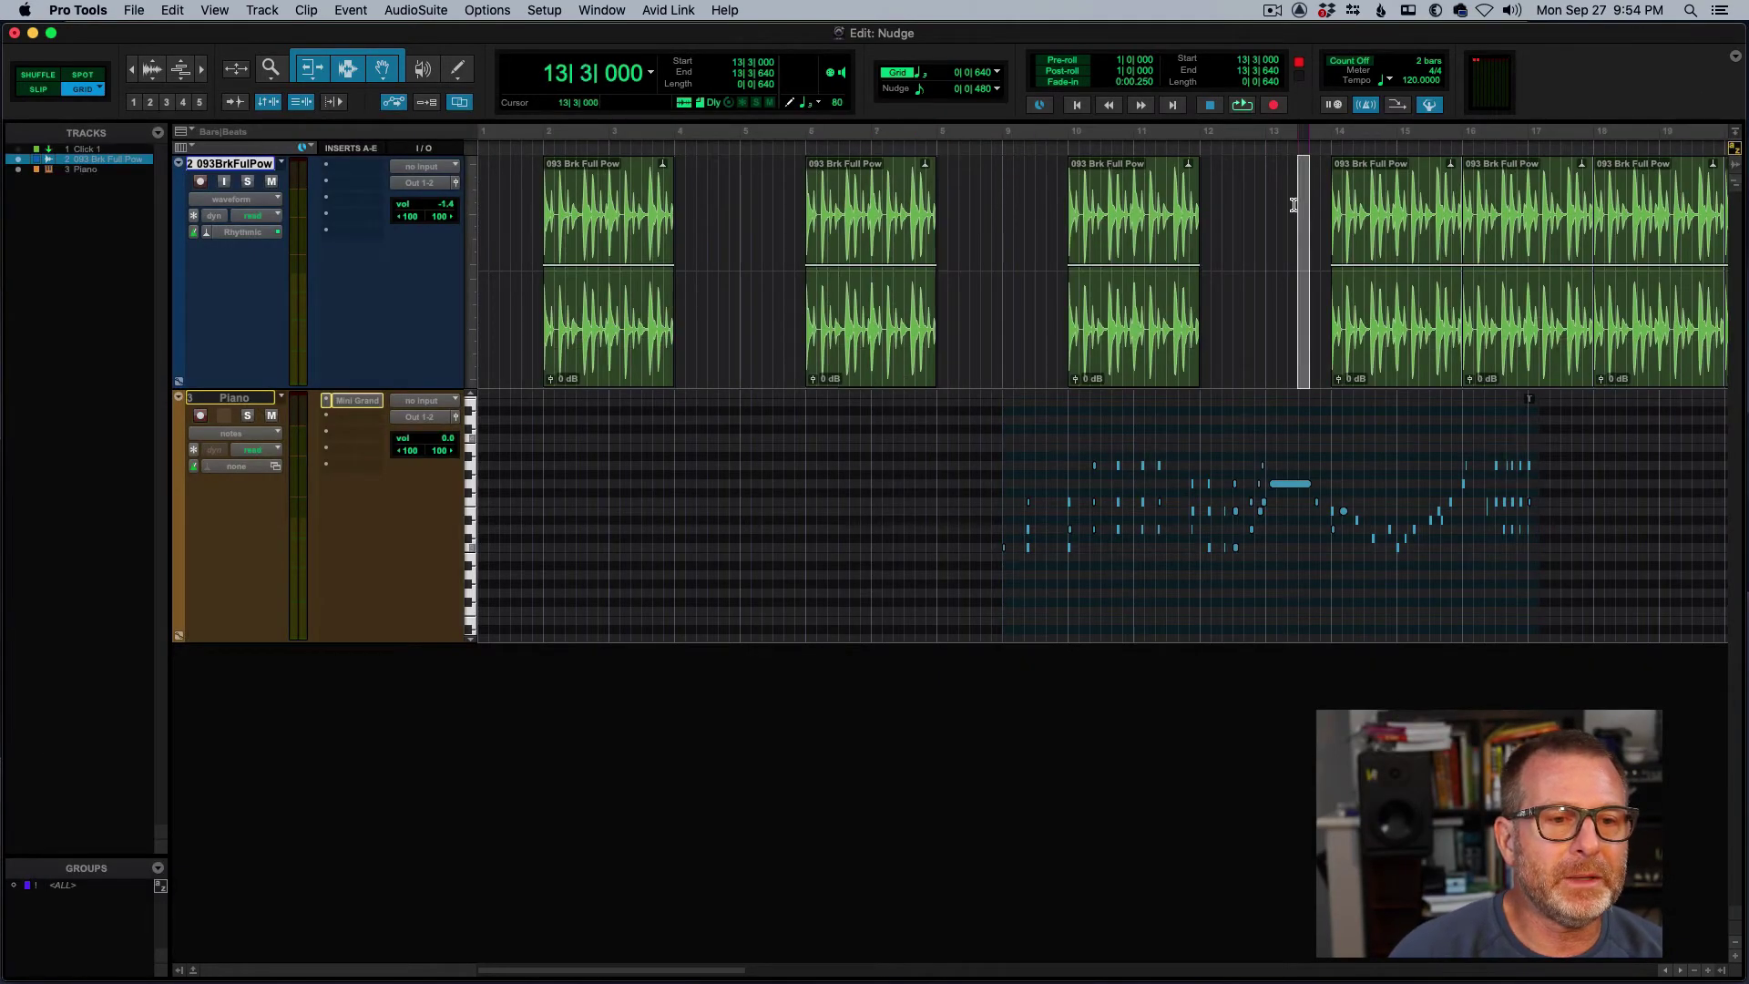
drag(1294, 205, 1131, 215)
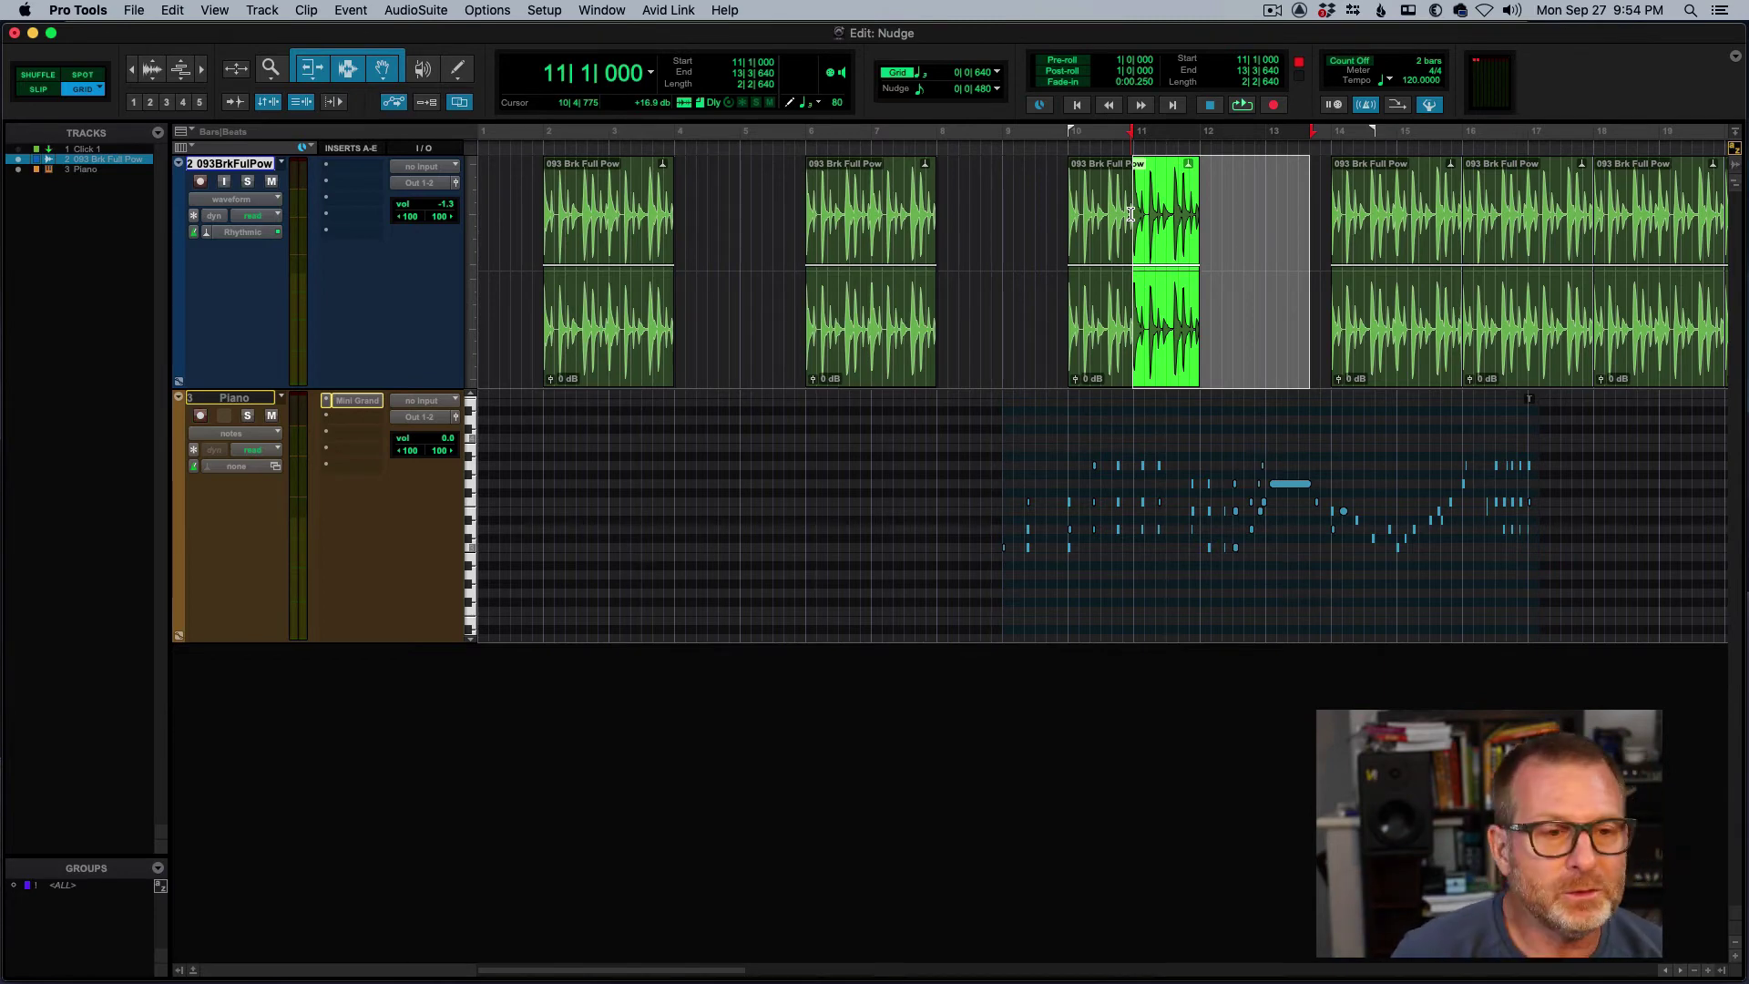
key(shift+minus)
key(shift+minus)
key(shift+minus)
key(shift+minus)
key(shift+minus)
key(shift+minus)
key(shift+minus)
key(shift+minus)
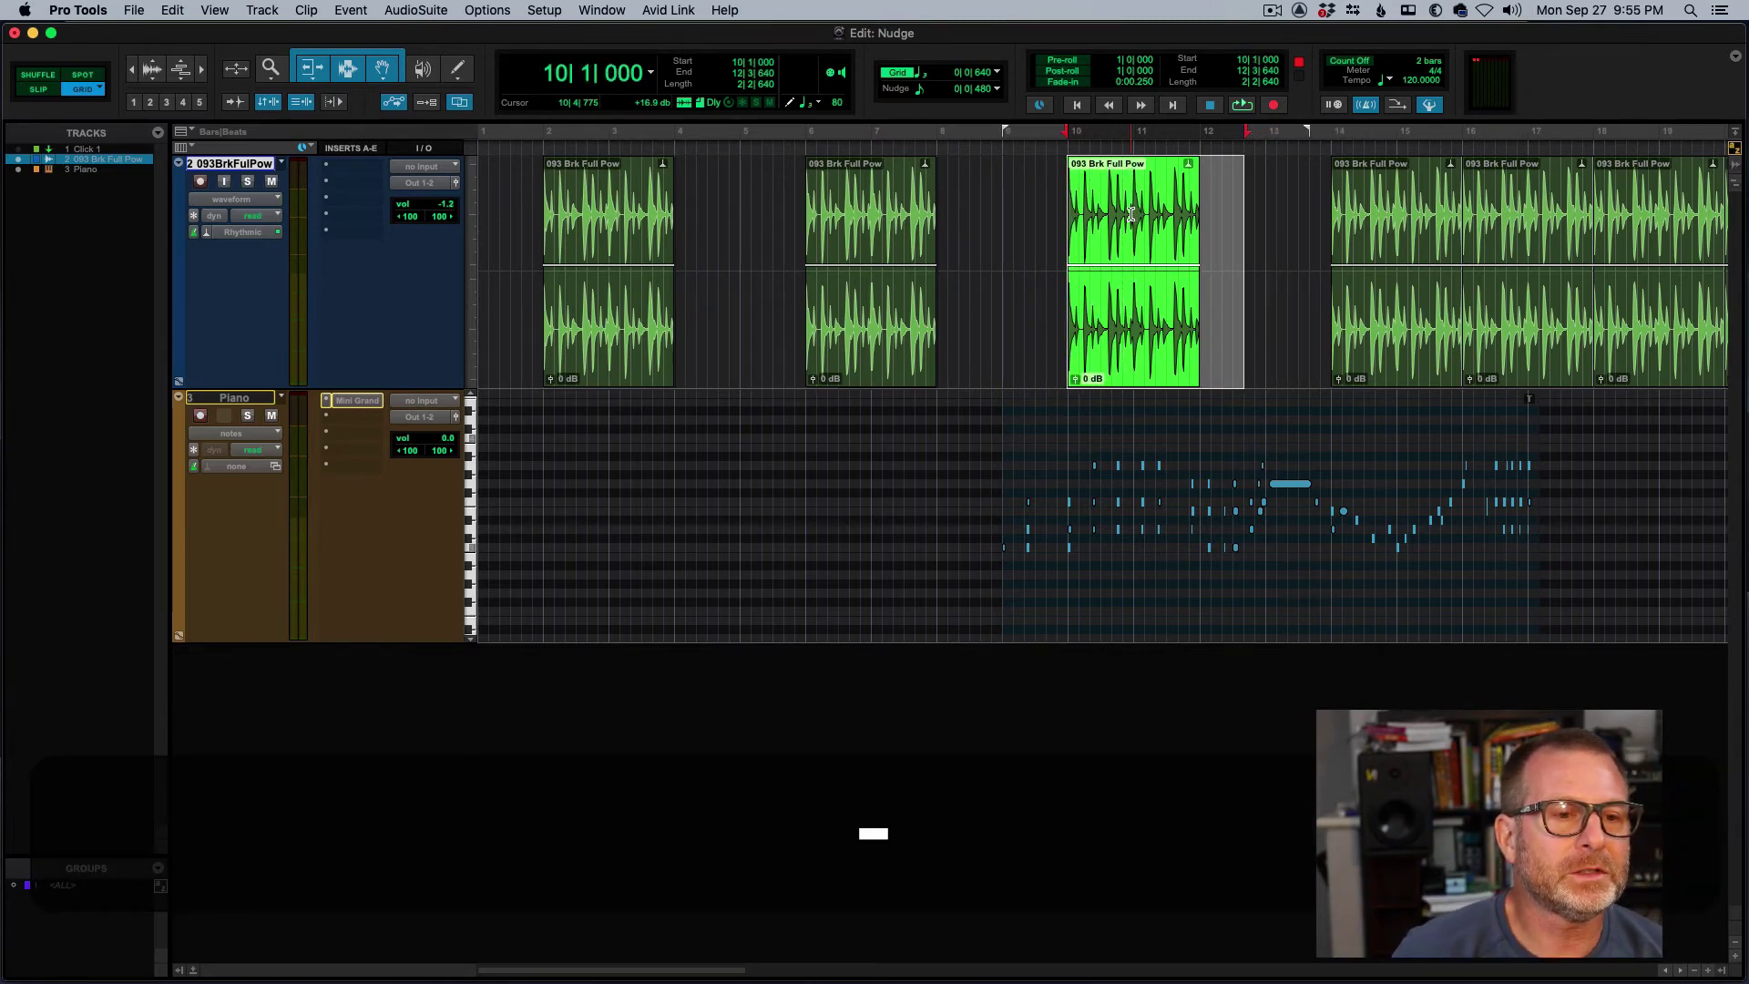
key(minus)
key(minus)
key(minus)
key(minus)
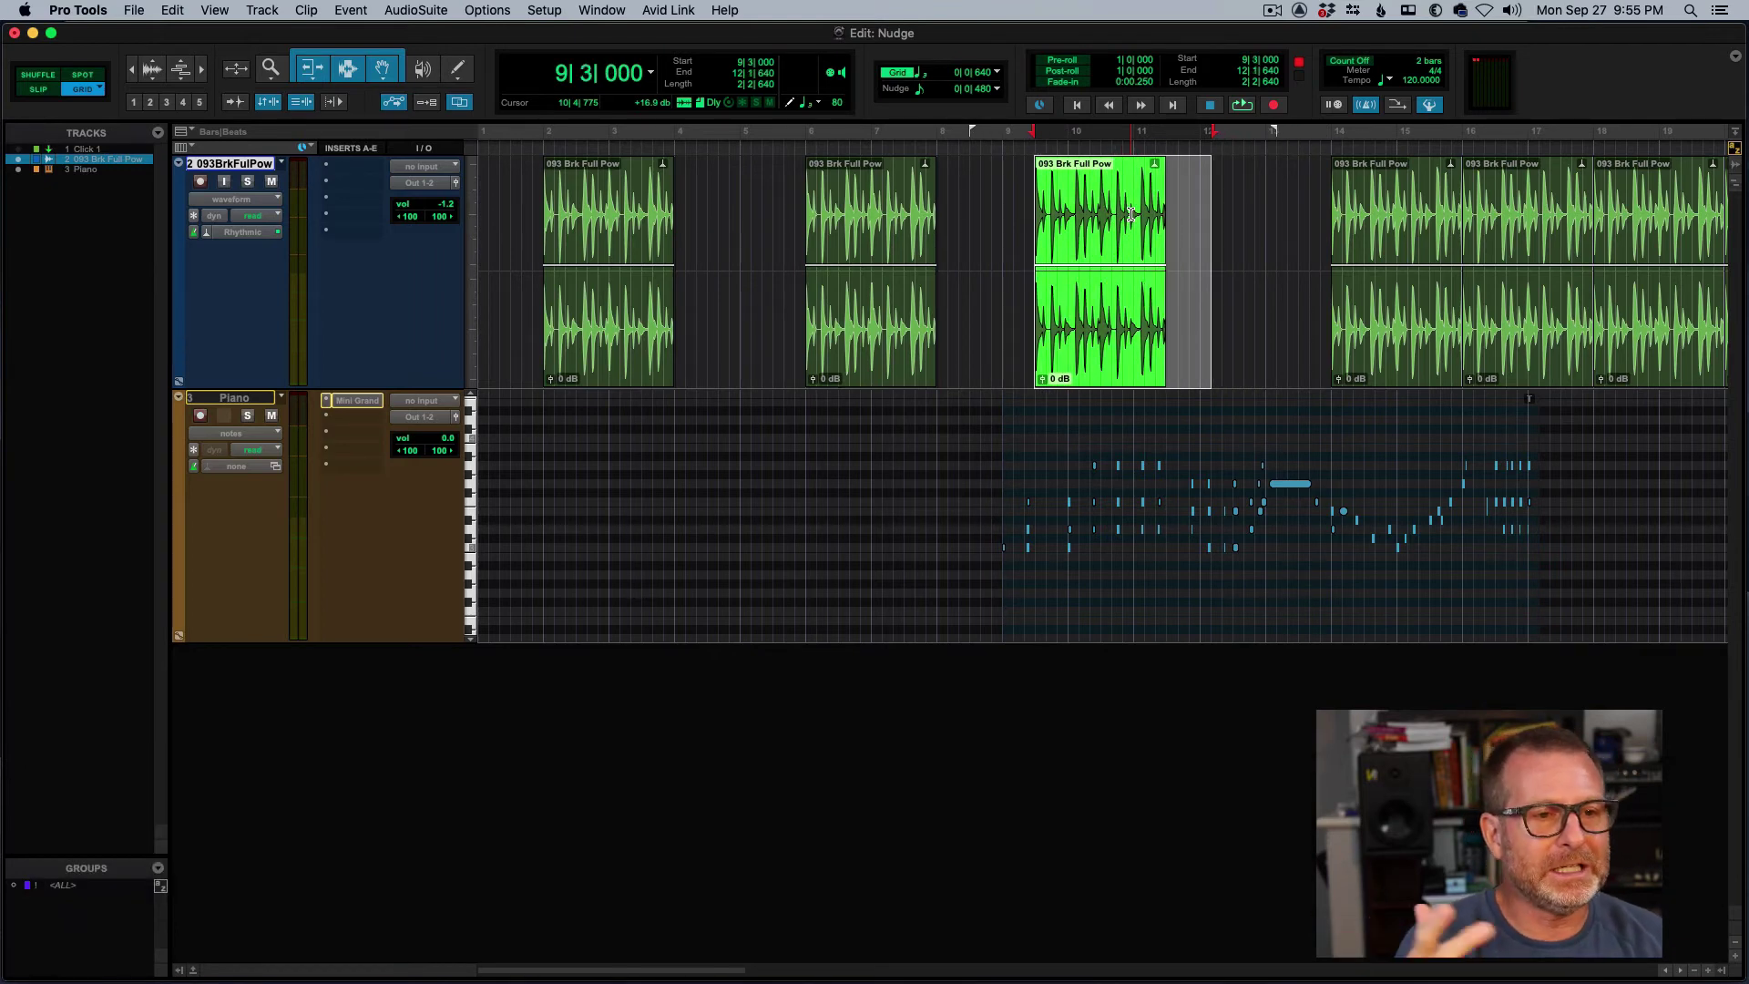
key(minus)
key(minus)
key(minus)
key(minus)
key(minus)
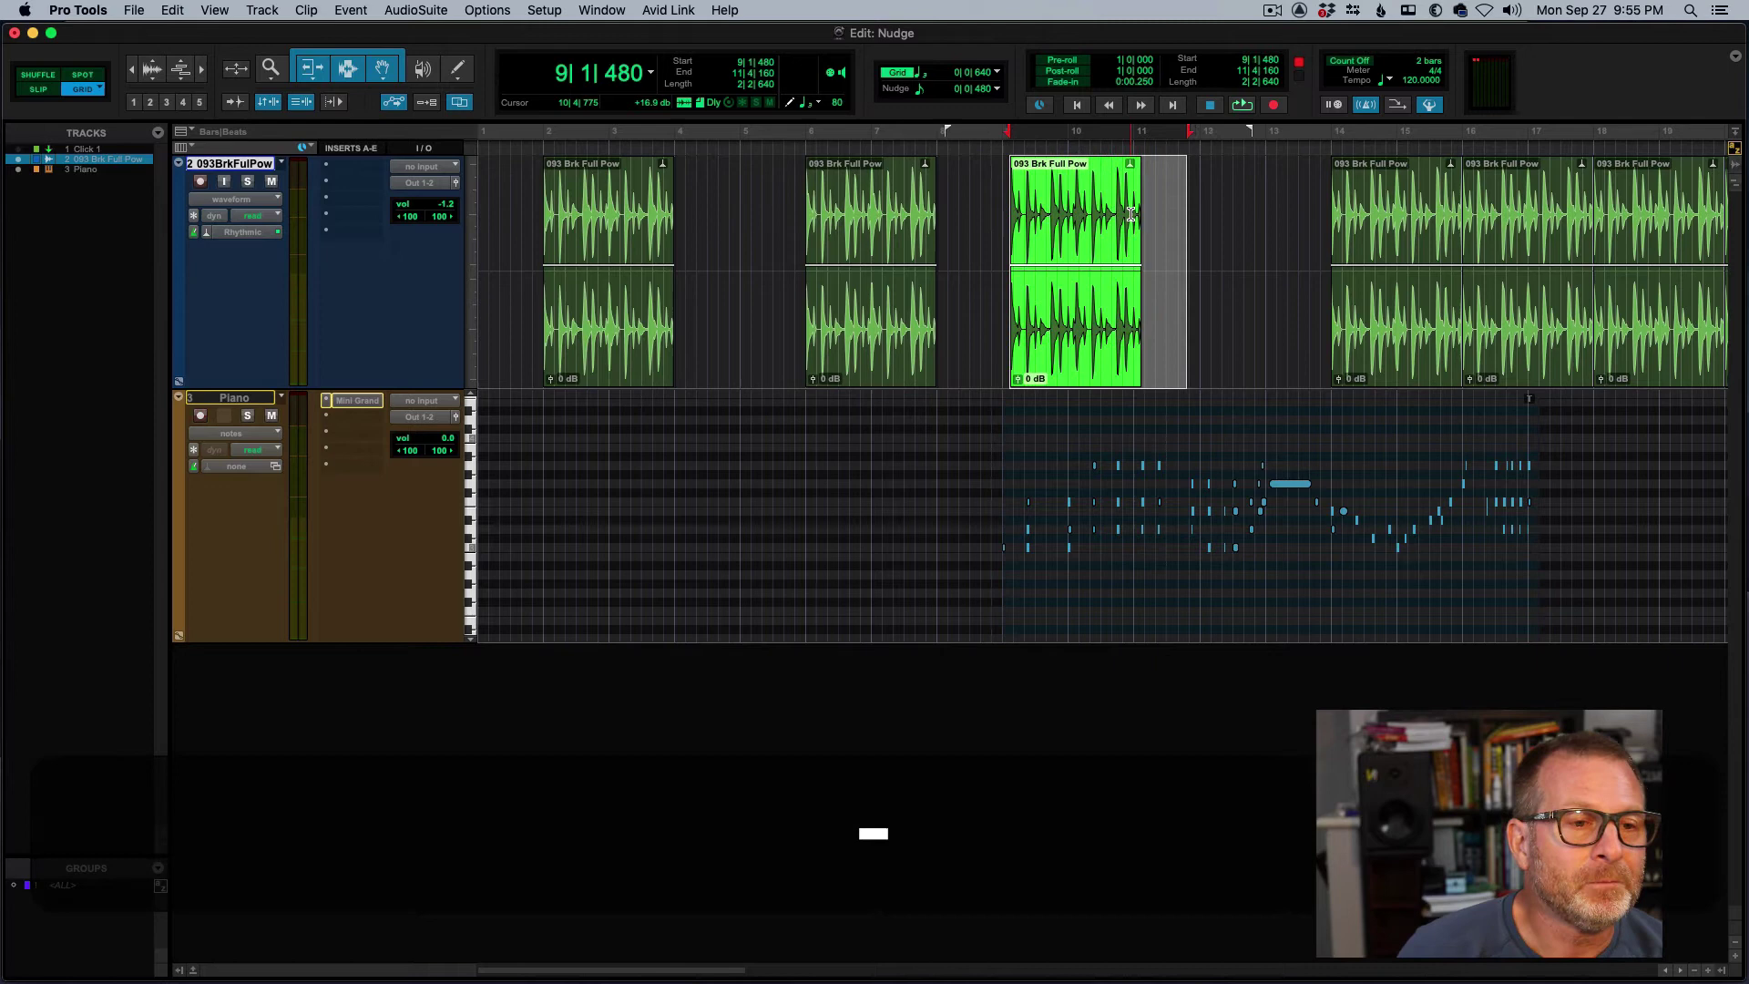
key(plus)
key(plus)
key(plus)
key(plus)
key(plus)
key(plus)
key(plus)
key(plus)
key(plus)
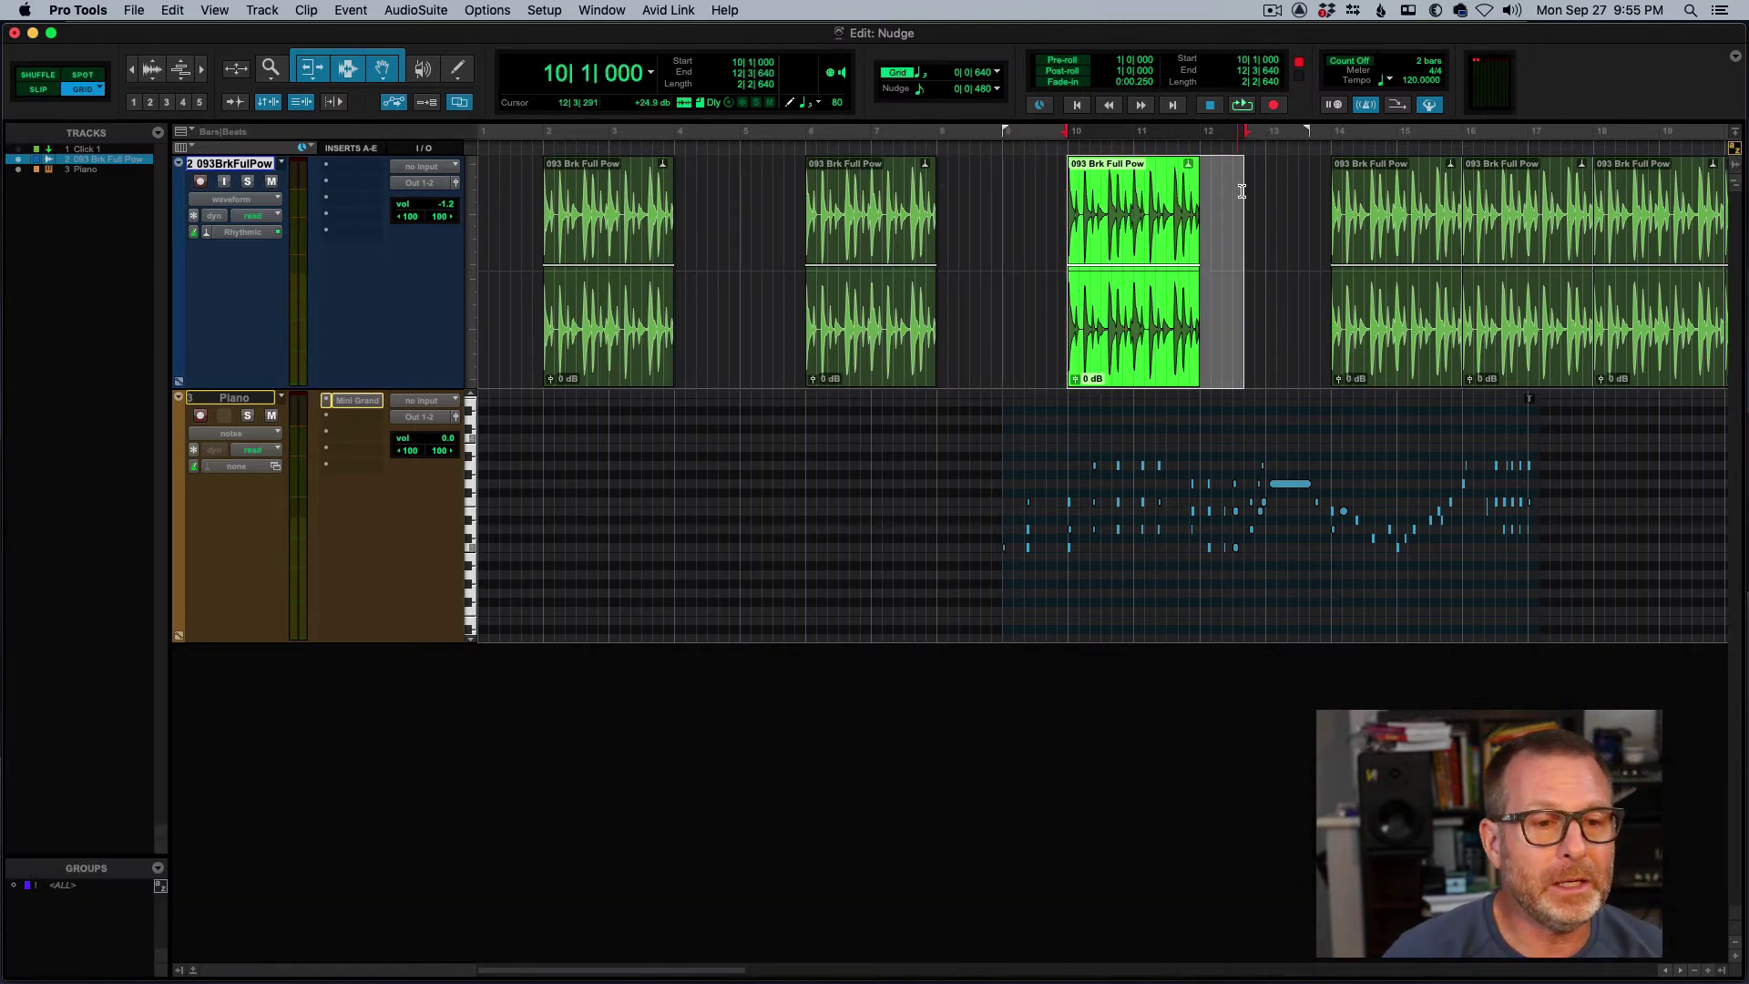
Drag a new edit range from 13|3|640 back to 9|4|320 on the drum track.
click(1281, 188)
click(1305, 197)
drag(1305, 198, 1056, 217)
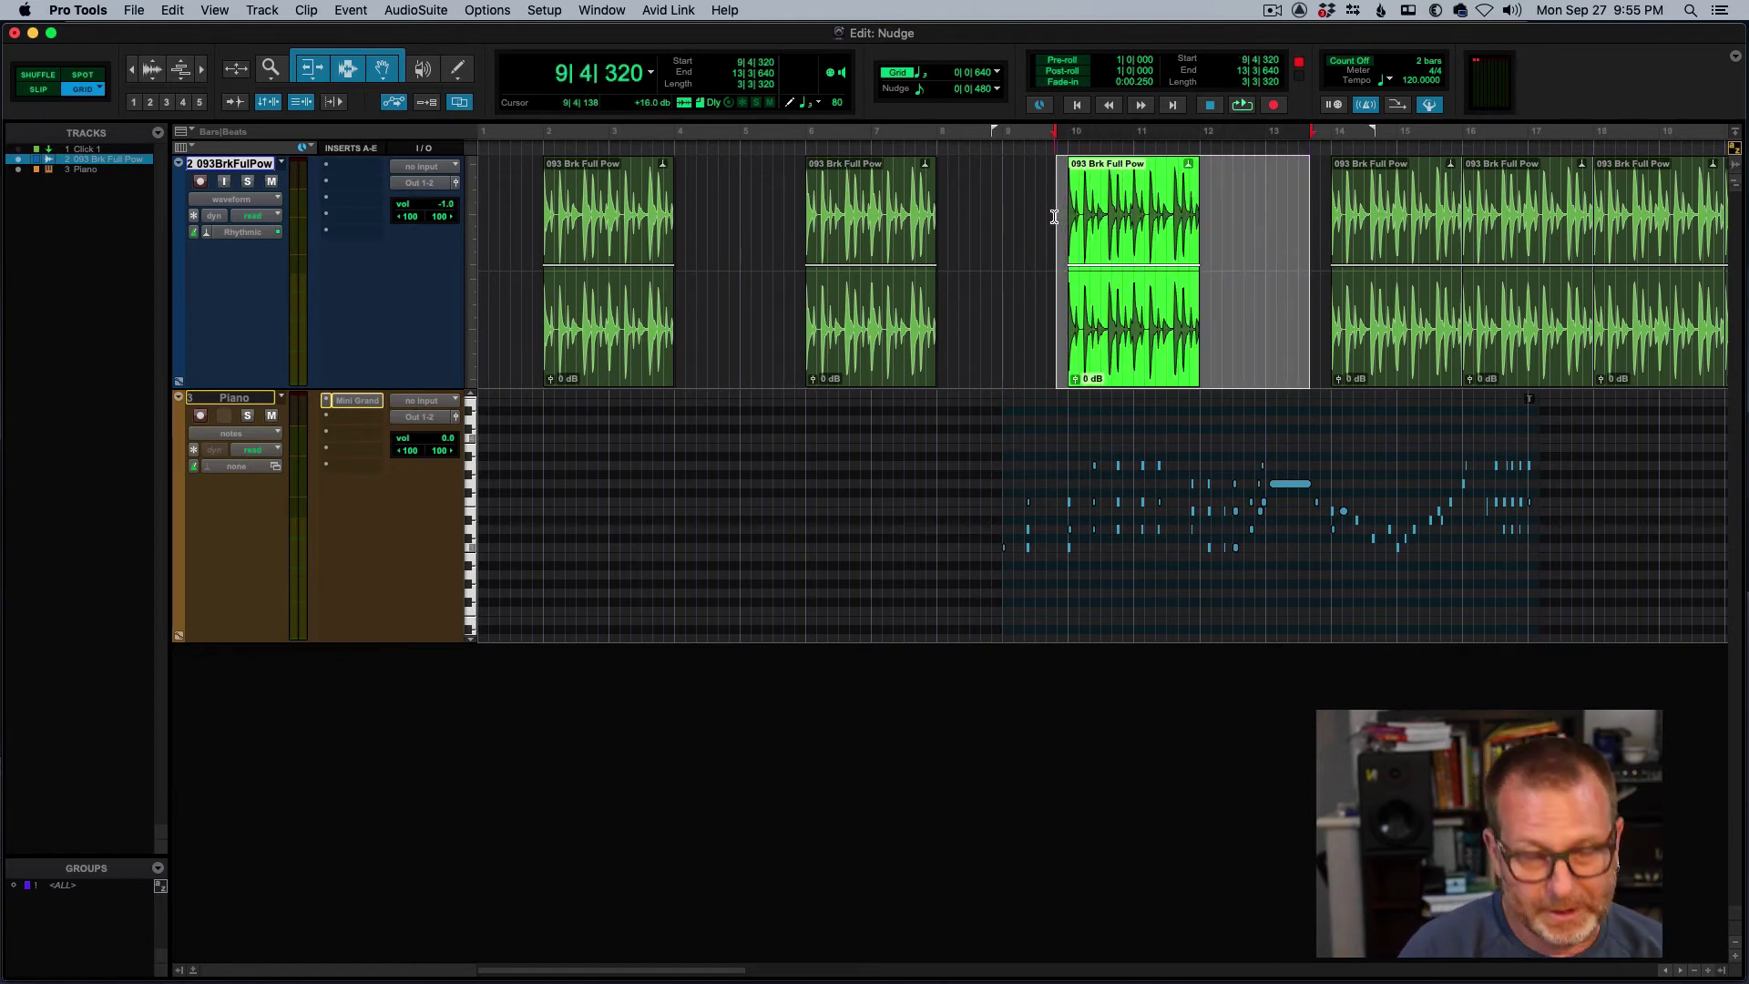
Shift-nudge only the edit range earlier to 1|3|800, then one step later to start at 2|1|320.
key(shift)
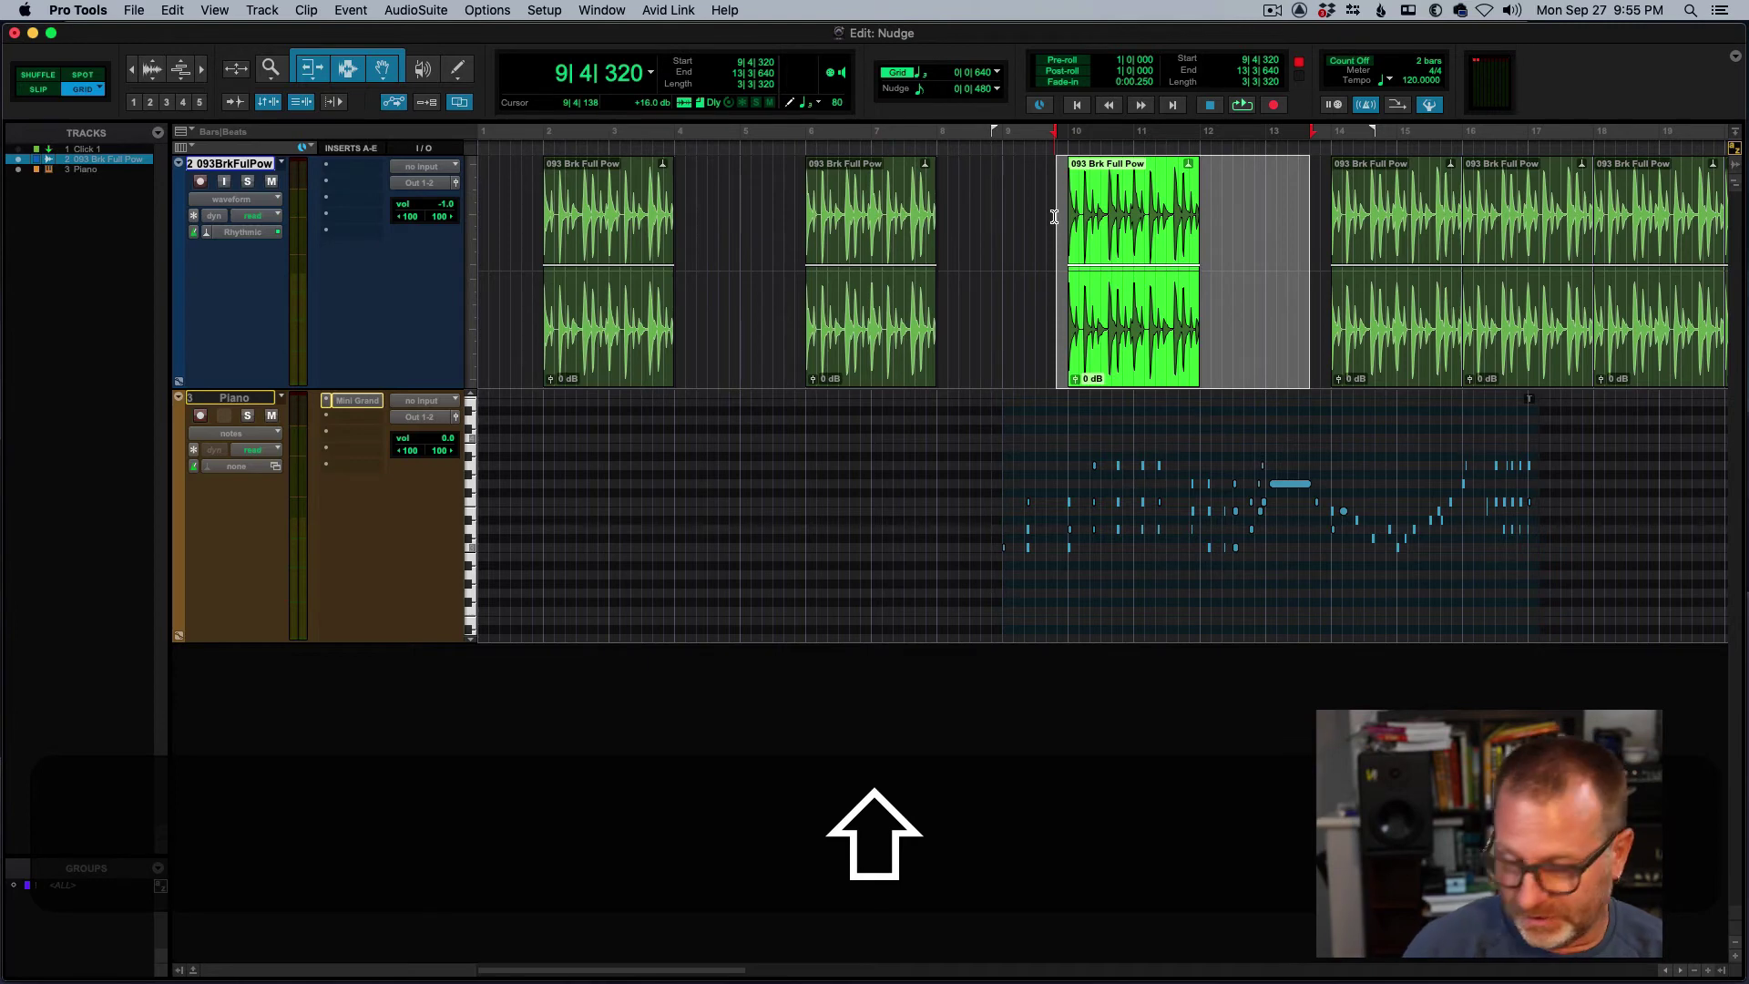
key(shift+minus)
key(shift+minus)
key(shift+minus)
key(shift+minus)
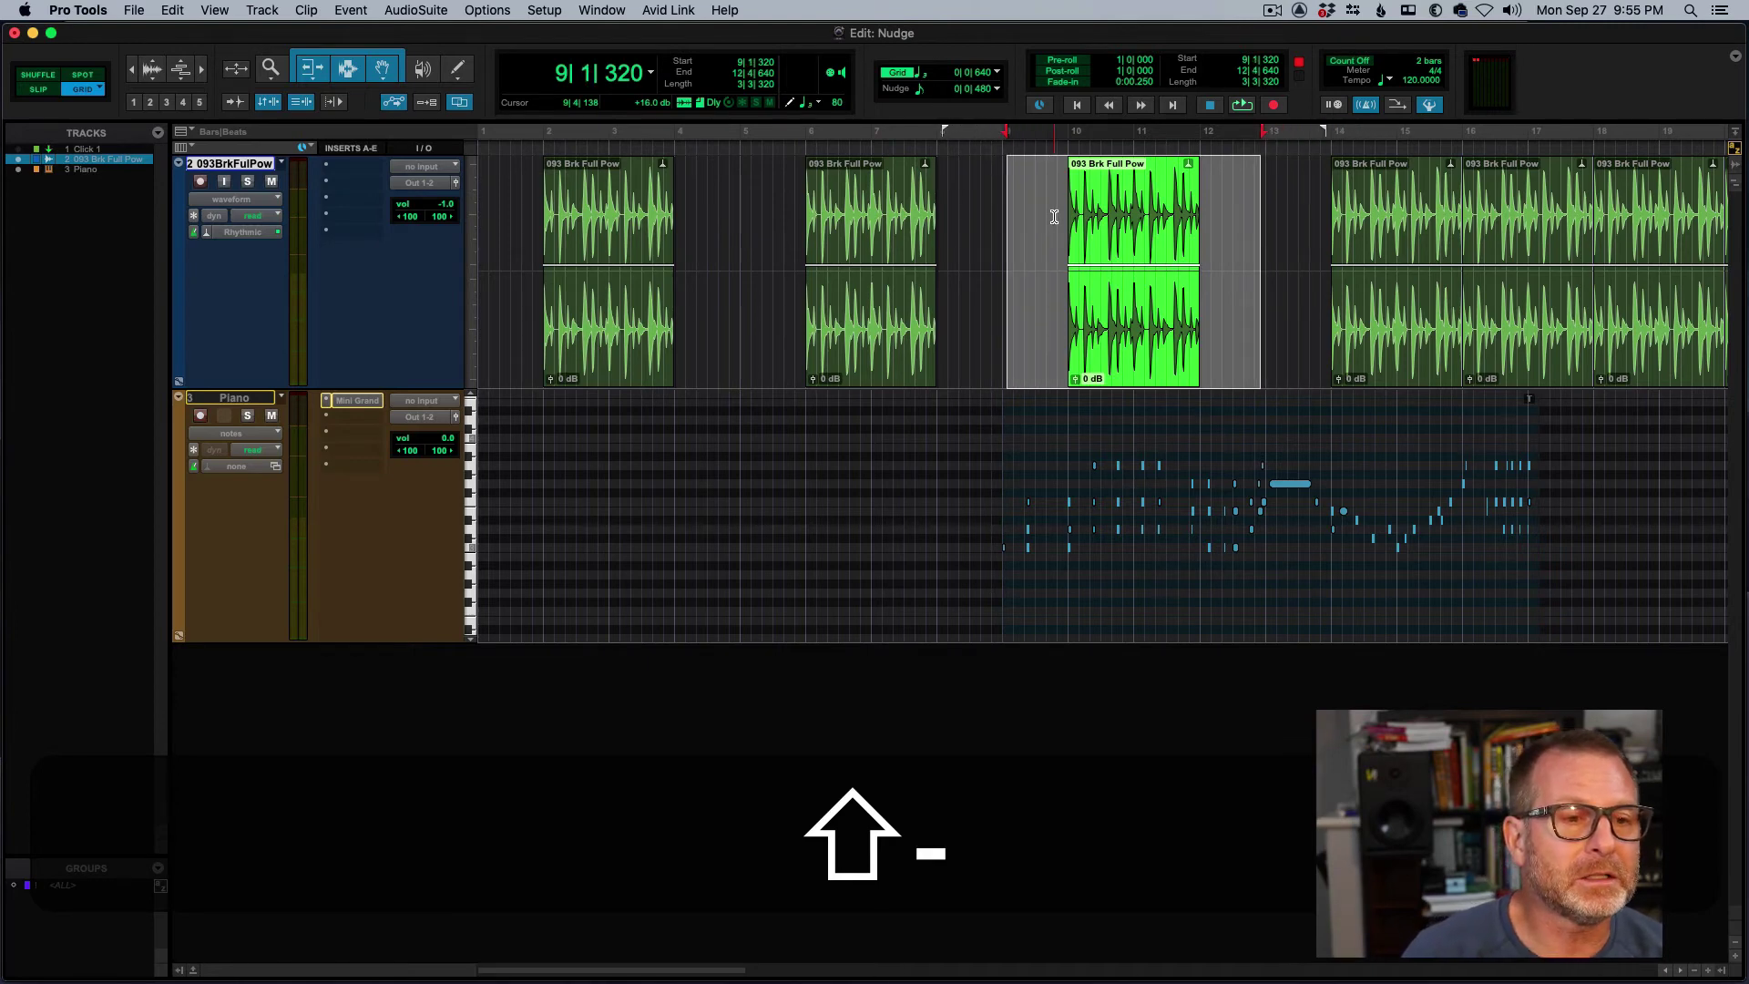
key(shift+minus)
key(shift+minus)
key(shift+minus)
key(shift+minus)
key(shift+minus)
key(shift+minus)
key(shift+minus)
key(shift+minus)
key(shift+minus)
key(shift+minus)
key(shift+minus)
key(shift+minus)
key(shift+minus)
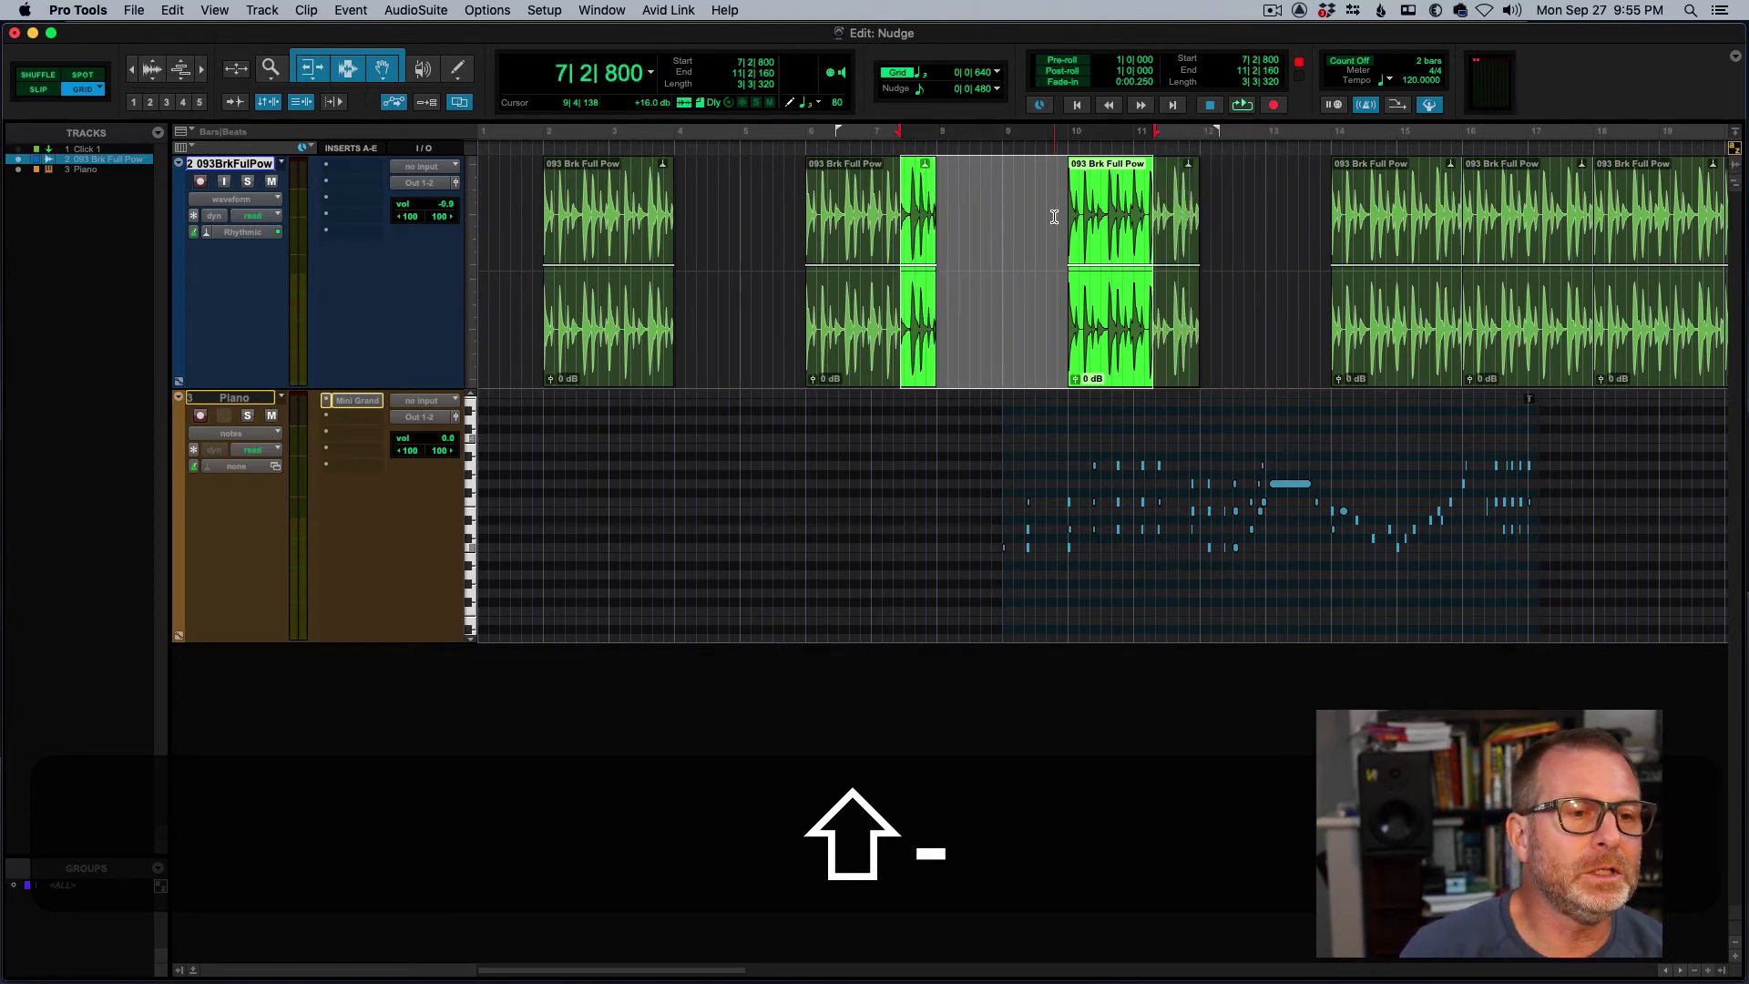
key(shift+minus)
key(shift+minus)
key(shift+minus)
key(shift+minus)
key(shift+minus)
key(shift+minus)
key(shift+minus)
key(shift+minus)
key(shift+minus)
key(shift+minus)
key(shift+minus)
key(shift+minus)
key(shift+minus)
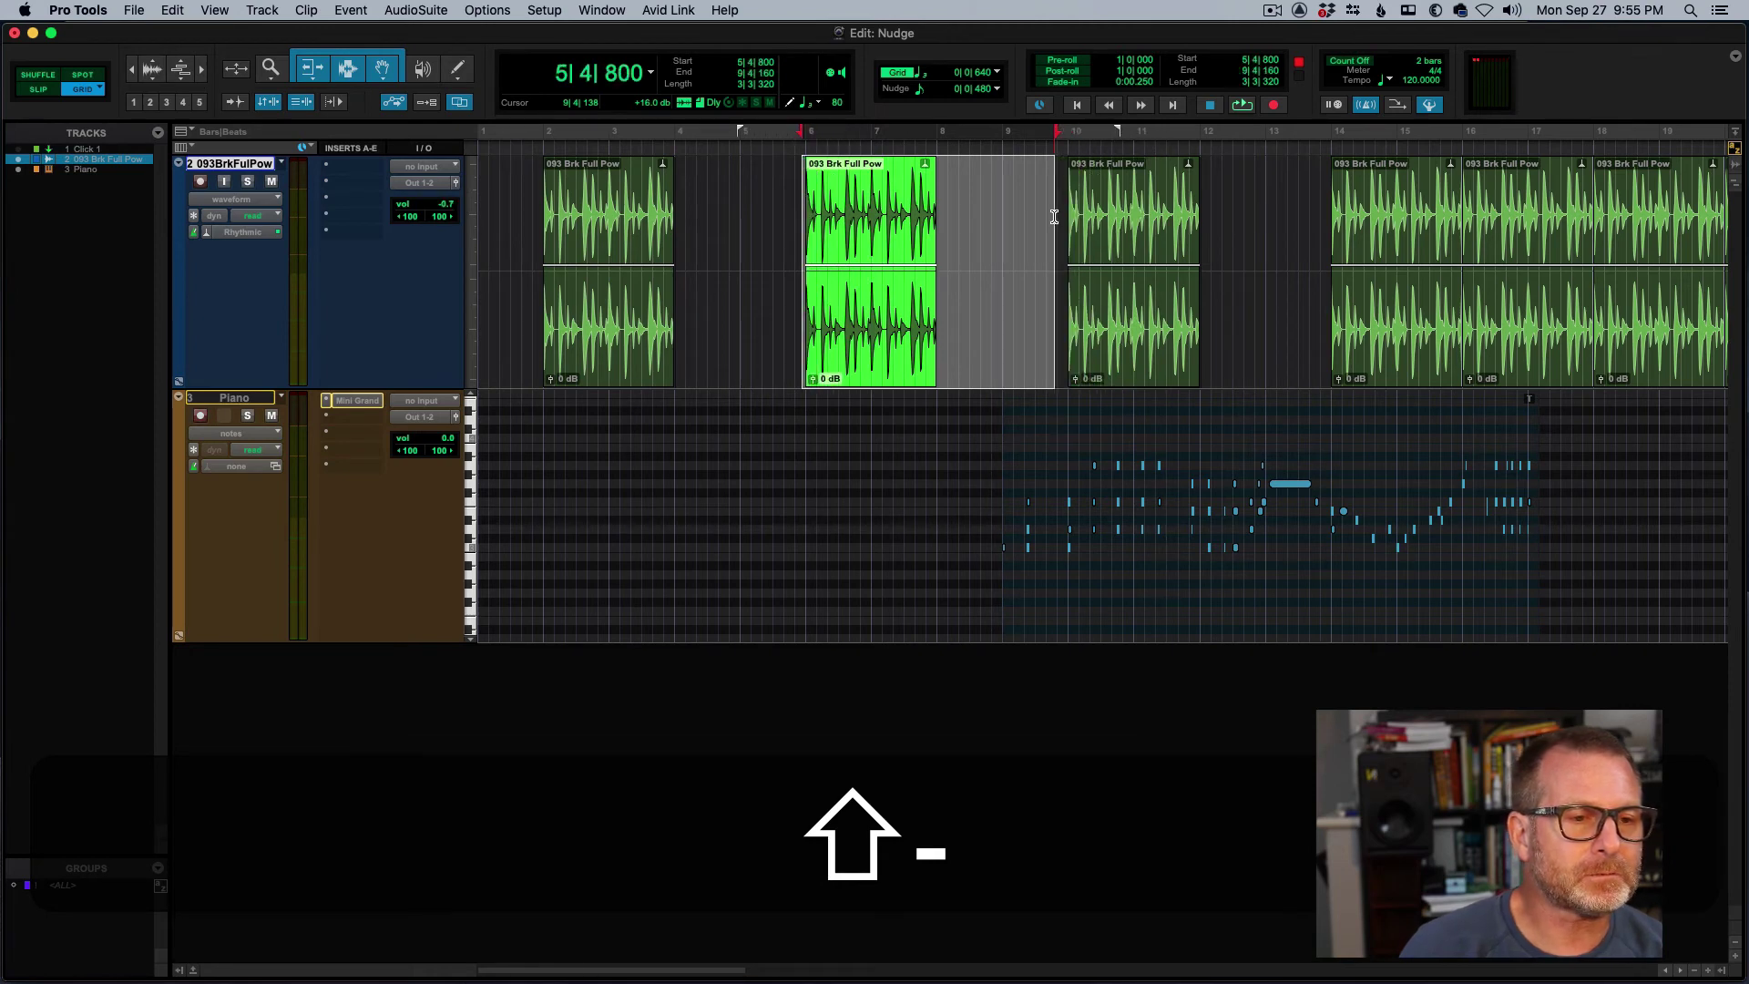
key(shift+minus)
key(shift+minus)
key(shift+minus)
key(shift+minus)
key(shift+minus)
key(shift+minus)
key(shift+minus)
key(shift+minus)
key(shift+minus)
key(shift+minus)
key(shift+minus)
key(shift+minus)
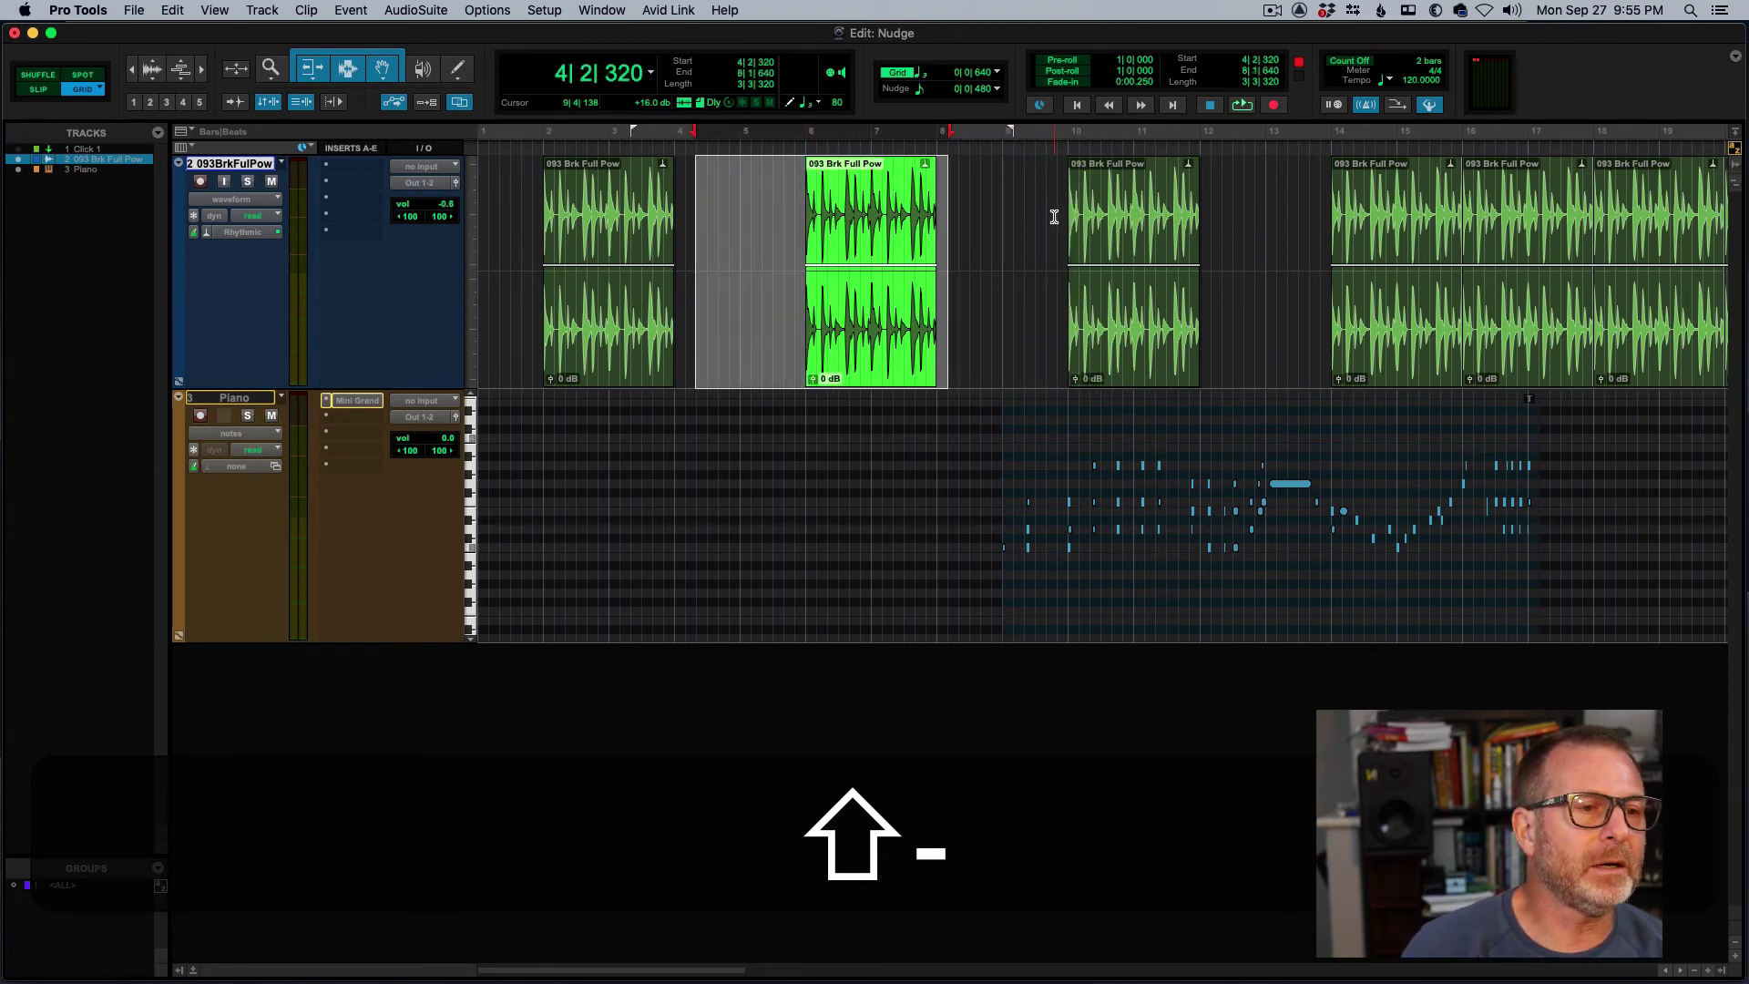
key(shift+minus)
key(shift+minus)
key(shift+minus)
key(shift+minus)
key(shift+minus)
key(shift+minus)
key(shift+minus)
key(shift+minus)
key(shift+minus)
key(shift+minus)
key(shift+minus)
key(shift+minus)
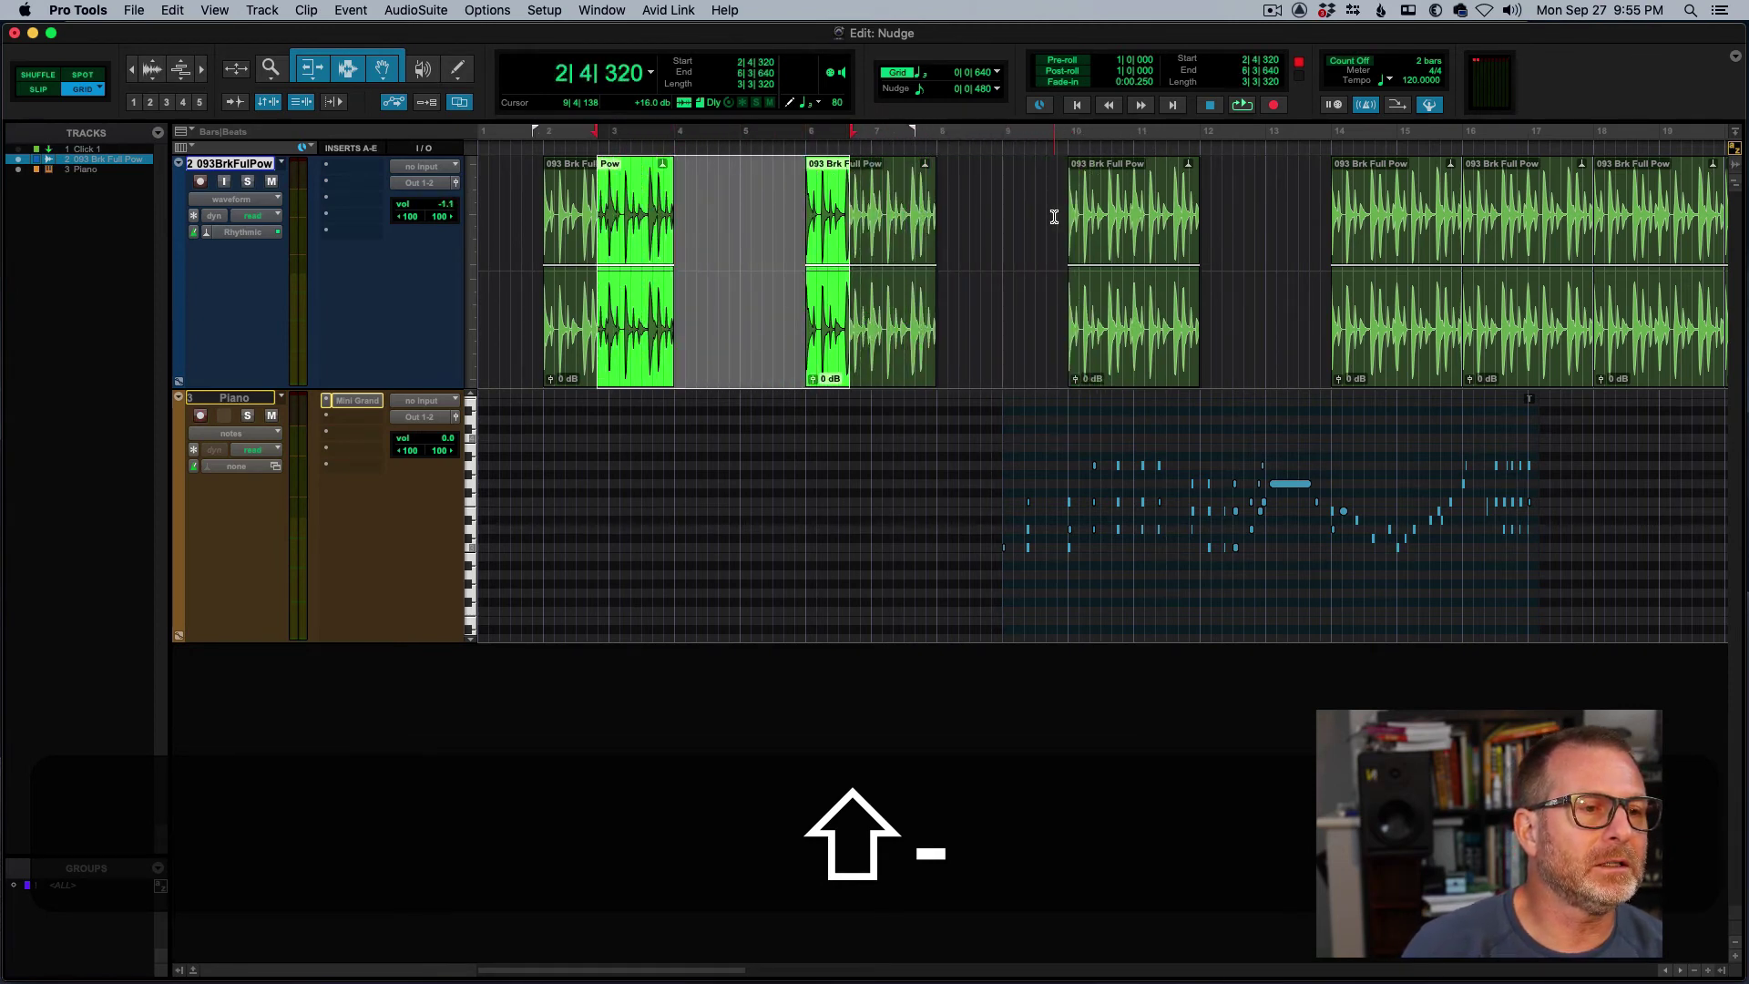
key(shift+minus)
key(shift+minus)
key(shift+minus)
key(shift+minus)
key(shift+plus)
key(shift+plus)
key(shift+plus)
key(shift+plus)
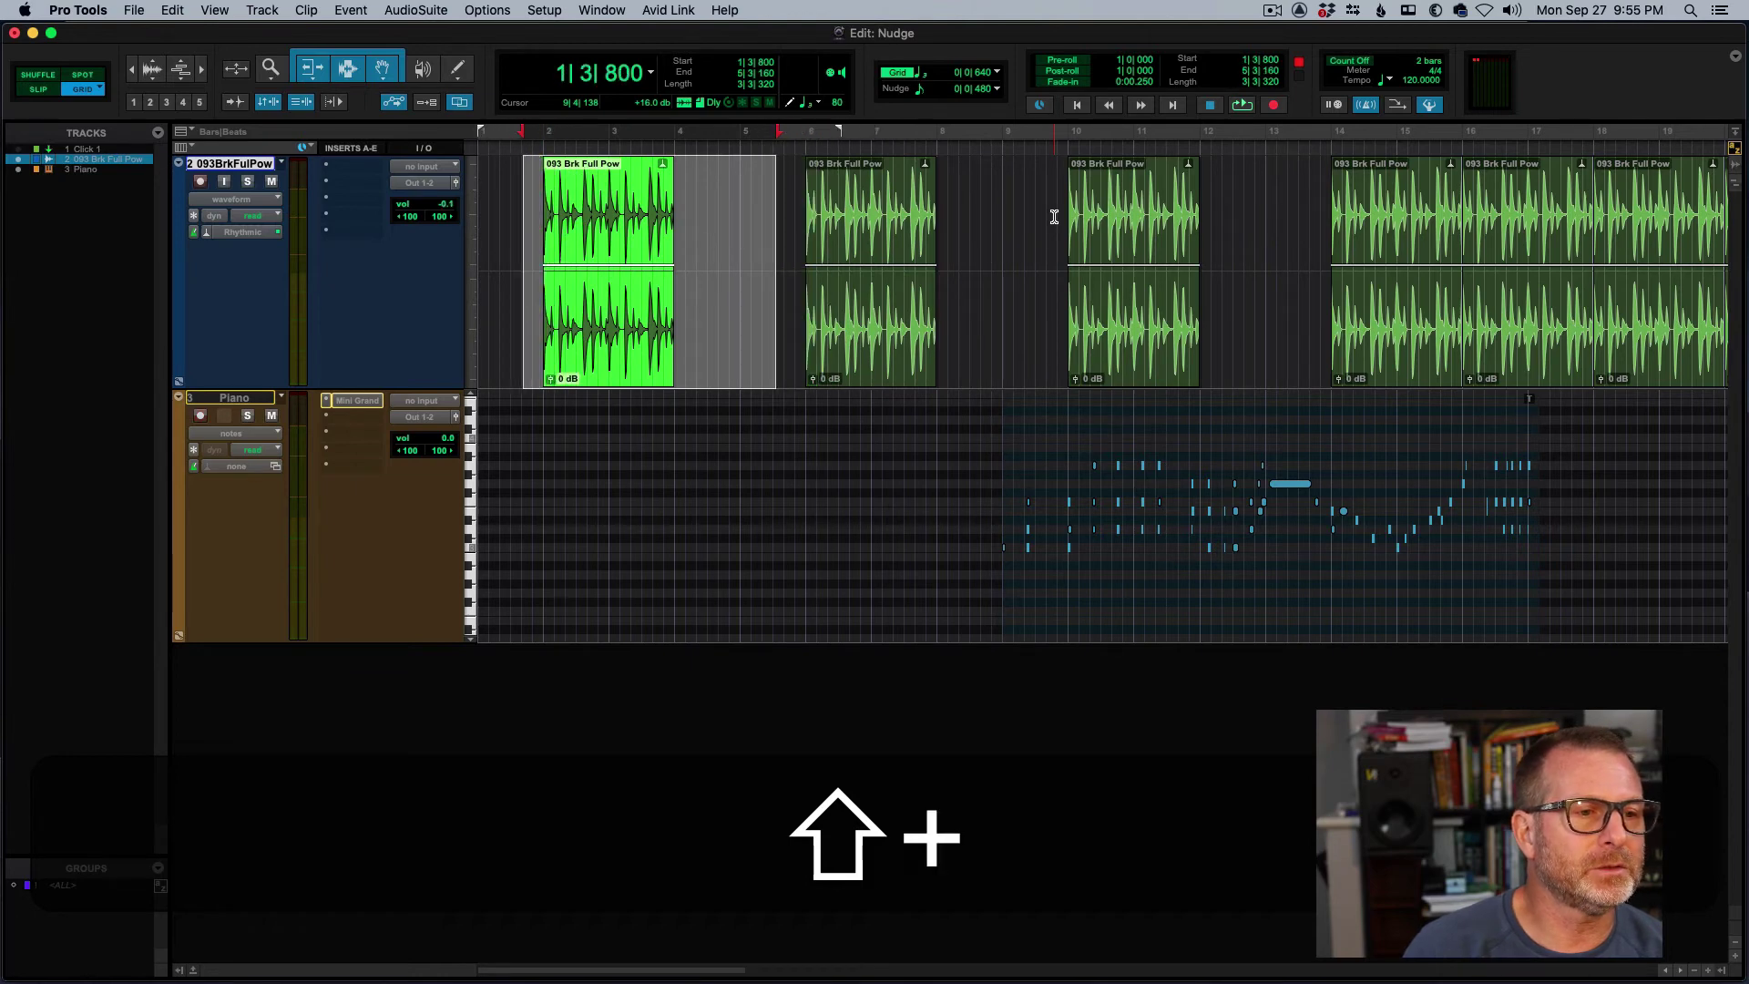
Move the range onto the Piano track, nudge it later to 10|4|320, then clear it and rewind.
key(shift+semicolon)
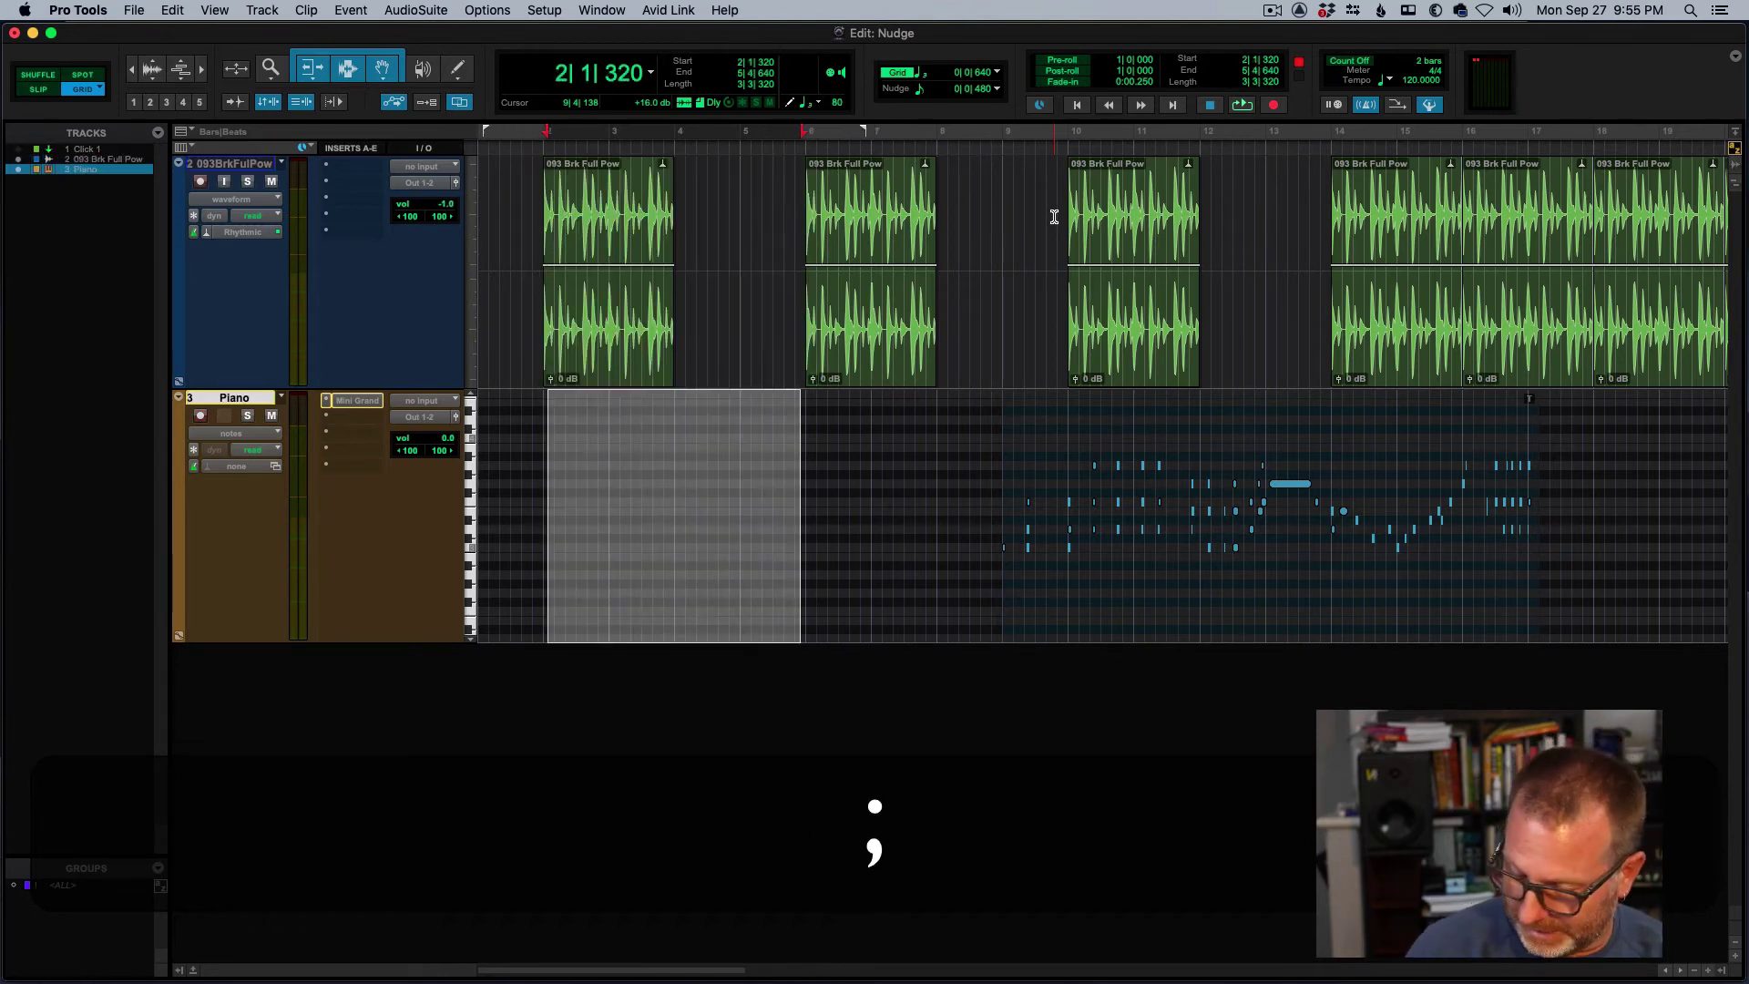
key(shift+plus)
key(shift+plus)
key(shift+plus)
key(shift+plus)
key(shift+plus)
key(shift+plus)
key(shift+plus)
key(shift+plus)
key(shift+plus)
key(shift+plus)
key(shift+plus)
key(shift+plus)
key(shift+plus)
key(shift+plus)
key(shift+plus)
key(shift+plus)
key(shift+plus)
key(shift+plus)
key(shift+plus)
key(shift+plus)
key(shift+plus)
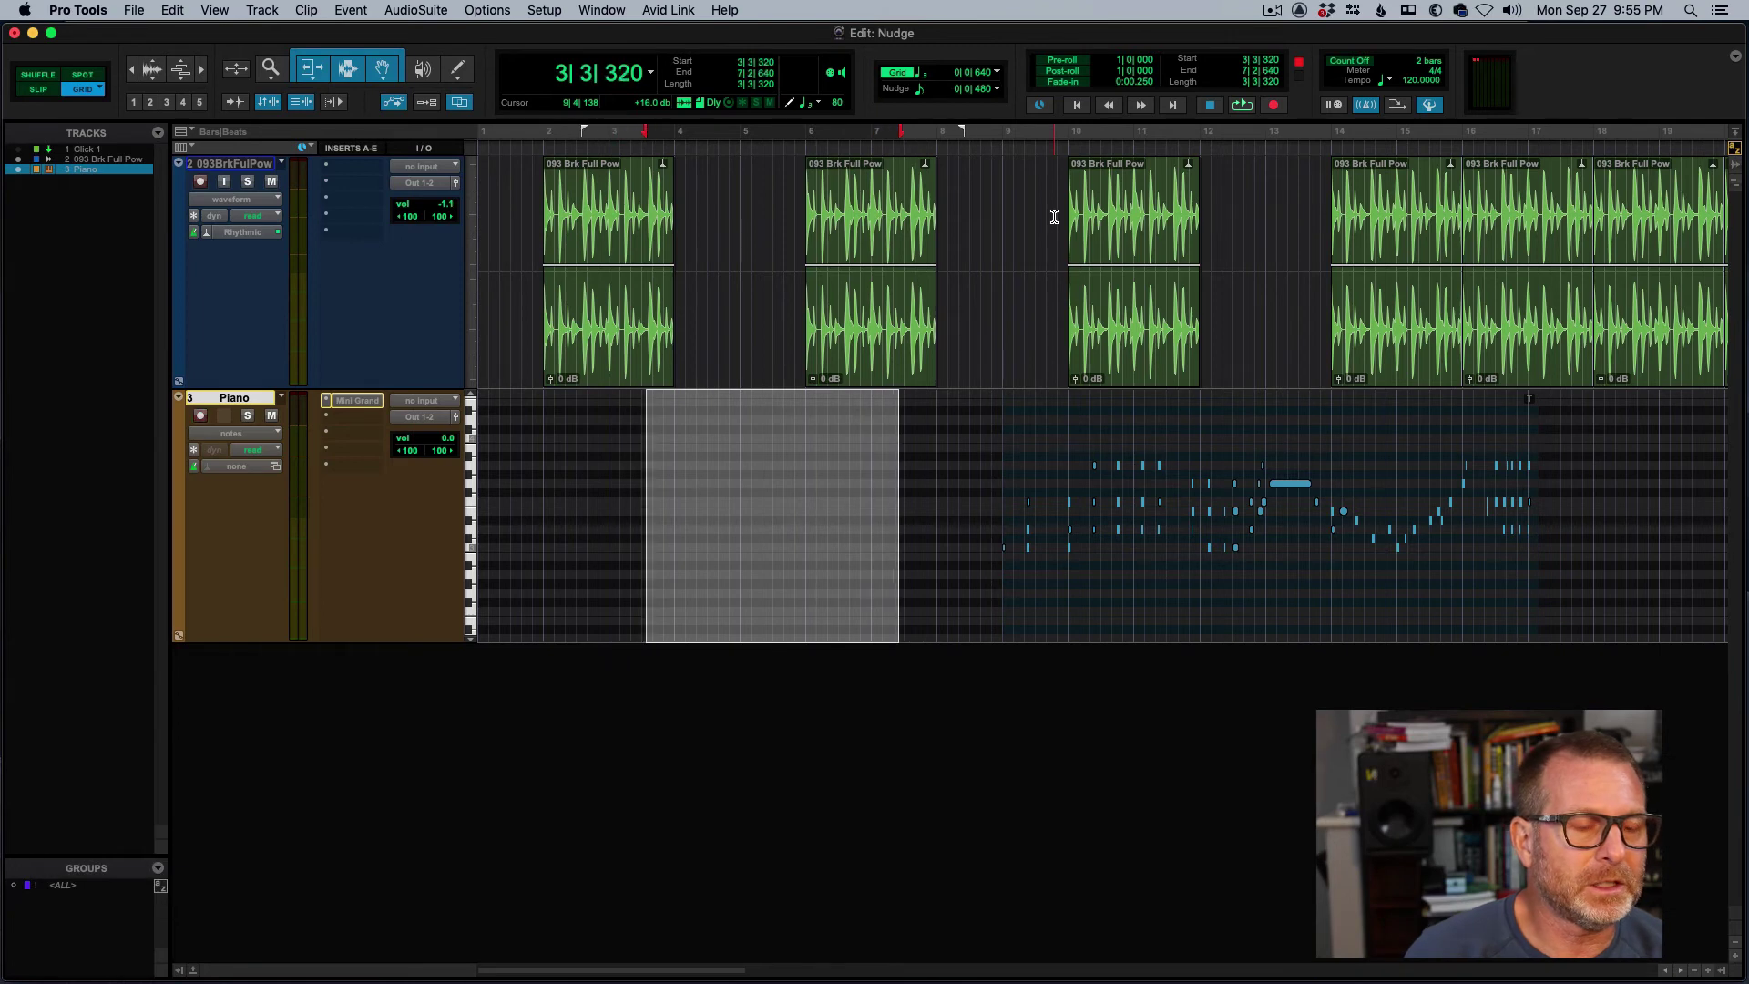
key(shift+plus)
key(shift+plus)
key(shift+plus)
key(shift+plus)
key(shift+plus)
key(shift+plus)
key(shift+plus)
key(shift+plus)
key(shift+plus)
key(shift+plus)
key(shift+plus)
key(shift+plus)
key(shift+plus)
key(shift+plus)
key(shift+plus)
key(shift+plus)
key(shift+plus)
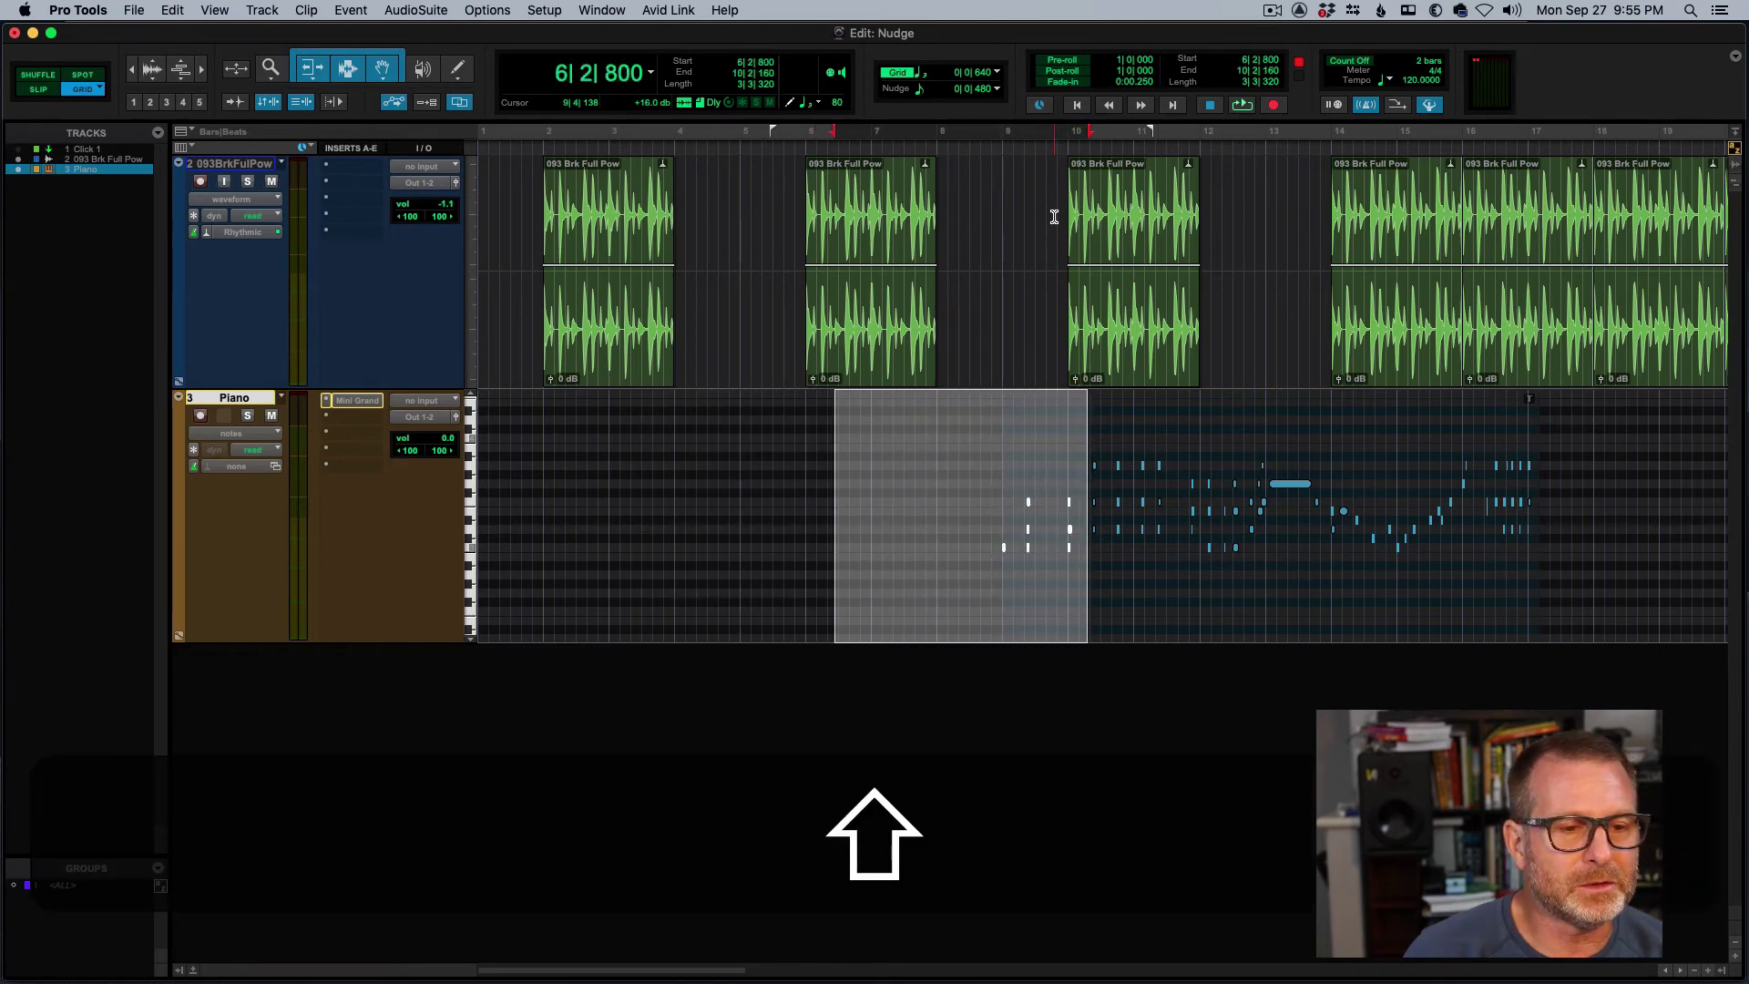
key(shift+plus)
key(shift+plus)
key(shift+plus)
key(shift+plus)
key(shift+plus)
key(shift+plus)
key(shift+plus)
key(shift+plus)
key(shift+plus)
key(shift+plus)
key(shift+plus)
key(shift+plus)
key(shift+plus)
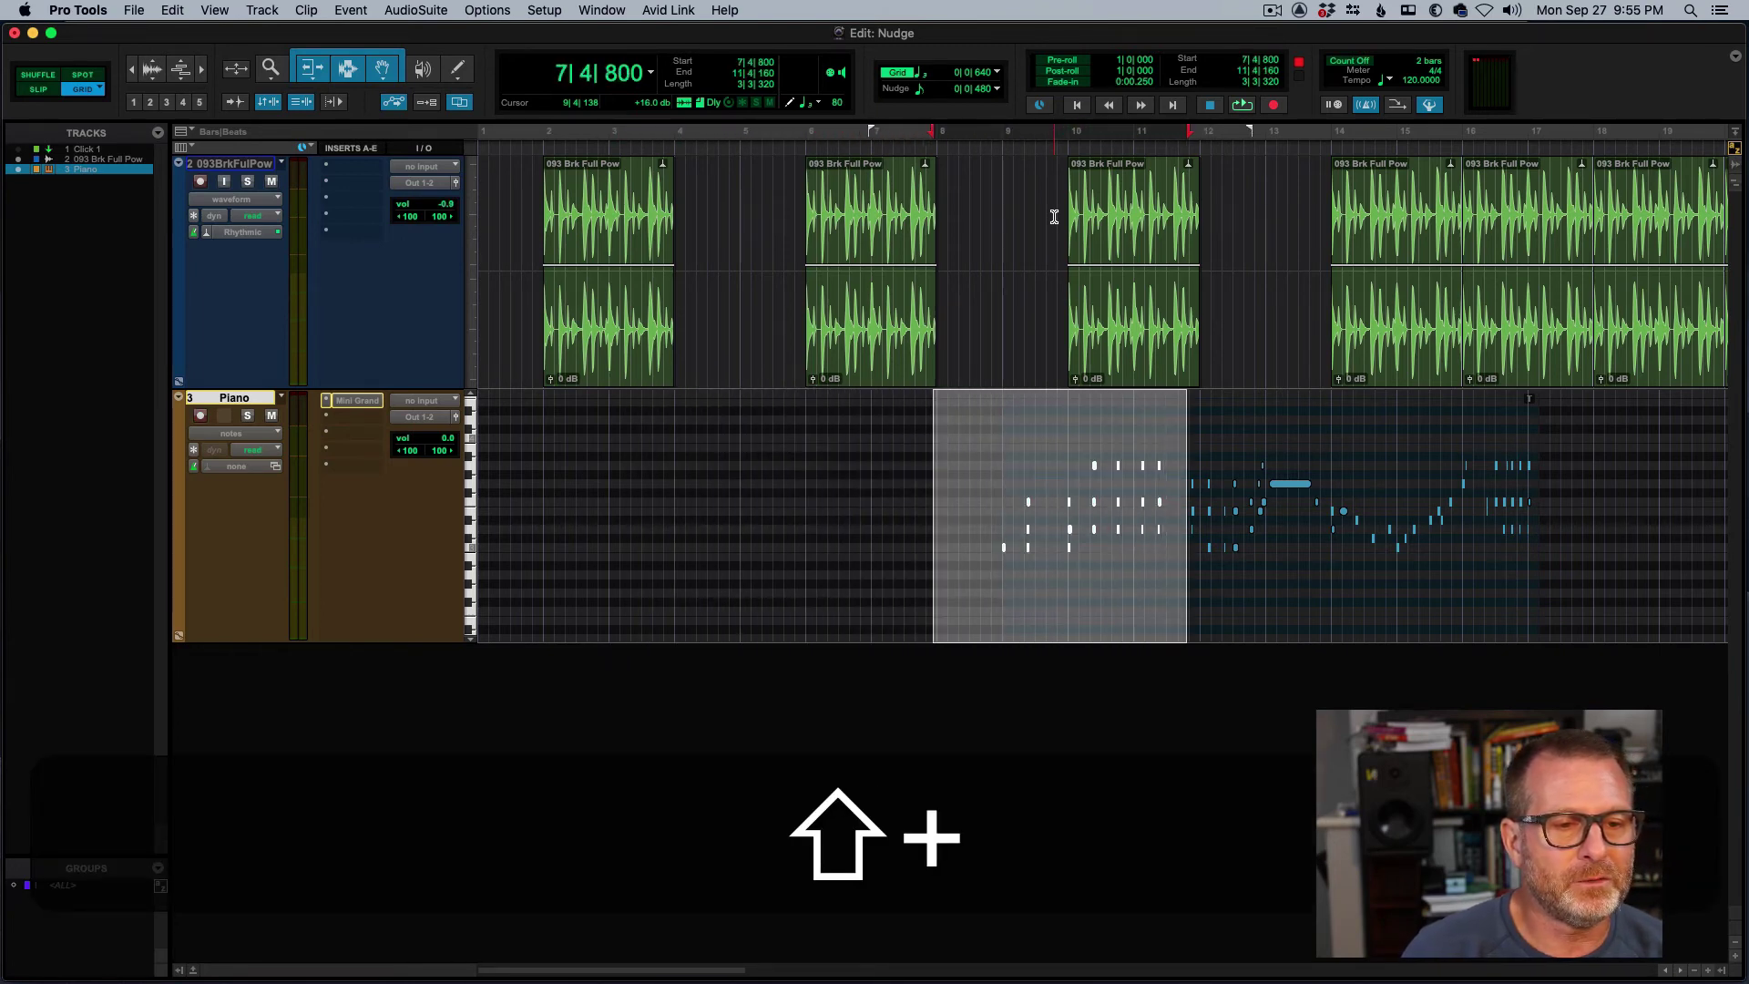
key(shift+plus)
key(shift+plus)
key(shift+plus)
key(shift+plus)
key(shift+plus)
key(shift+plus)
key(shift+plus)
key(shift+plus)
key(shift+plus)
key(shift+plus)
key(shift+plus)
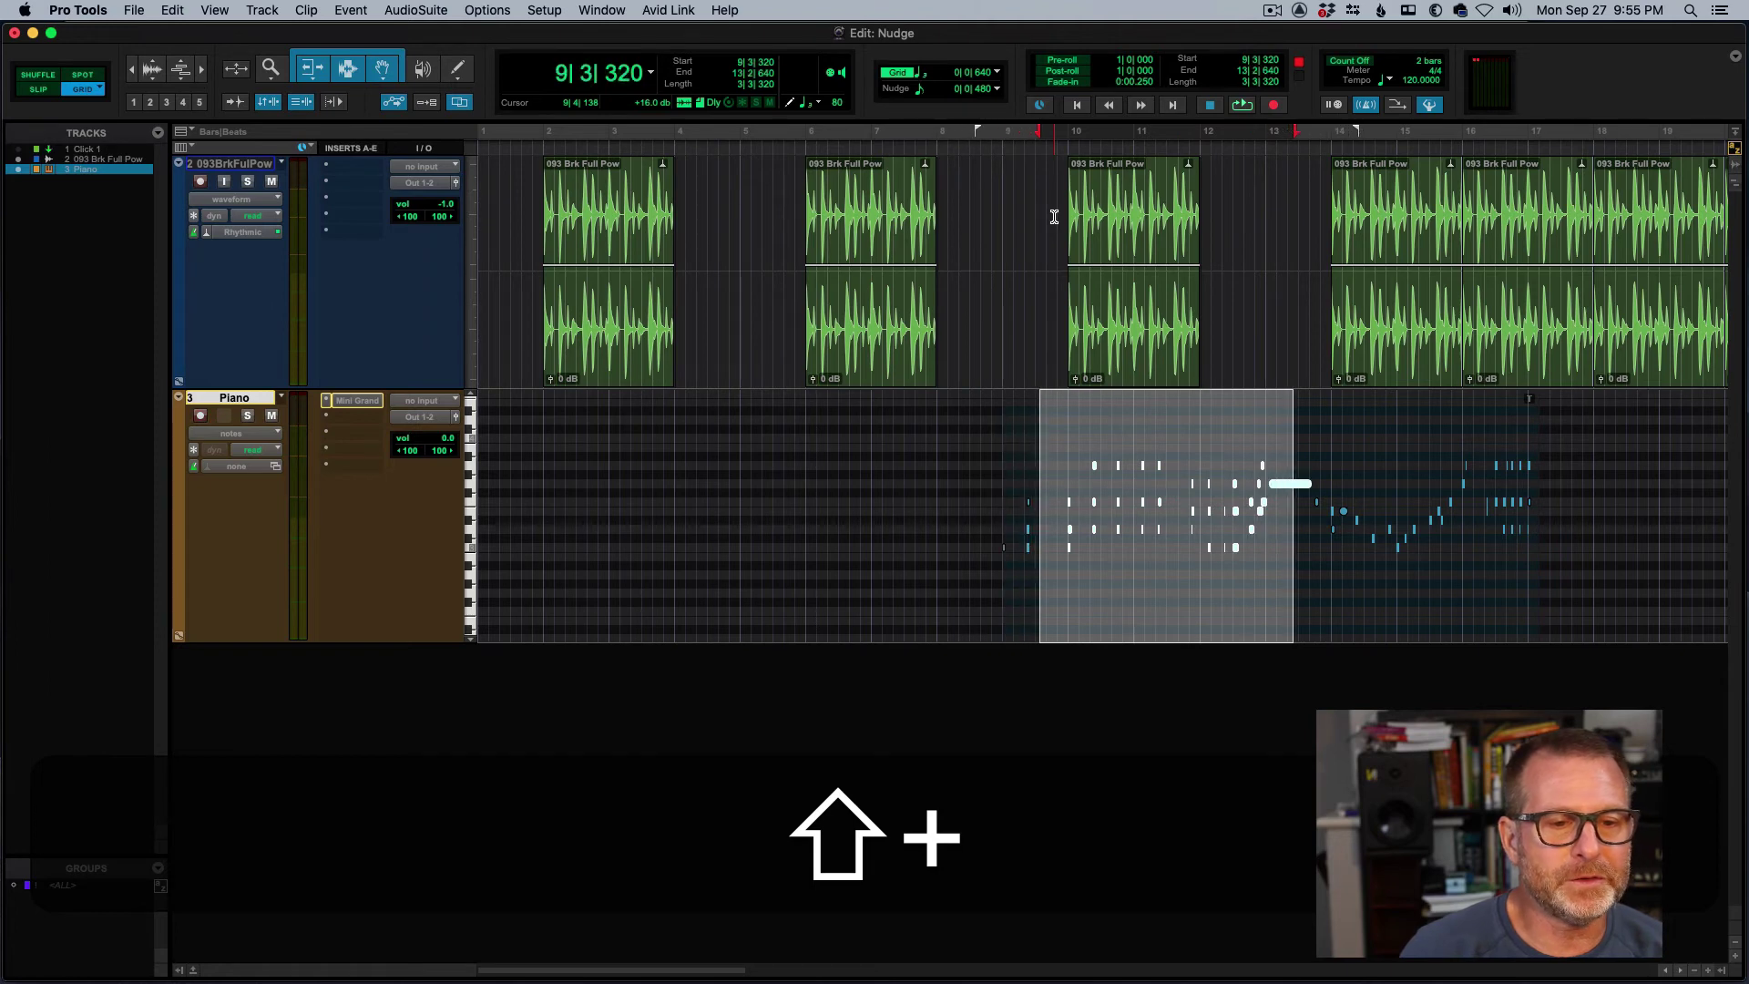
key(shift+plus)
key(shift+plus)
key(shift+plus)
key(shift+plus)
key(shift+plus)
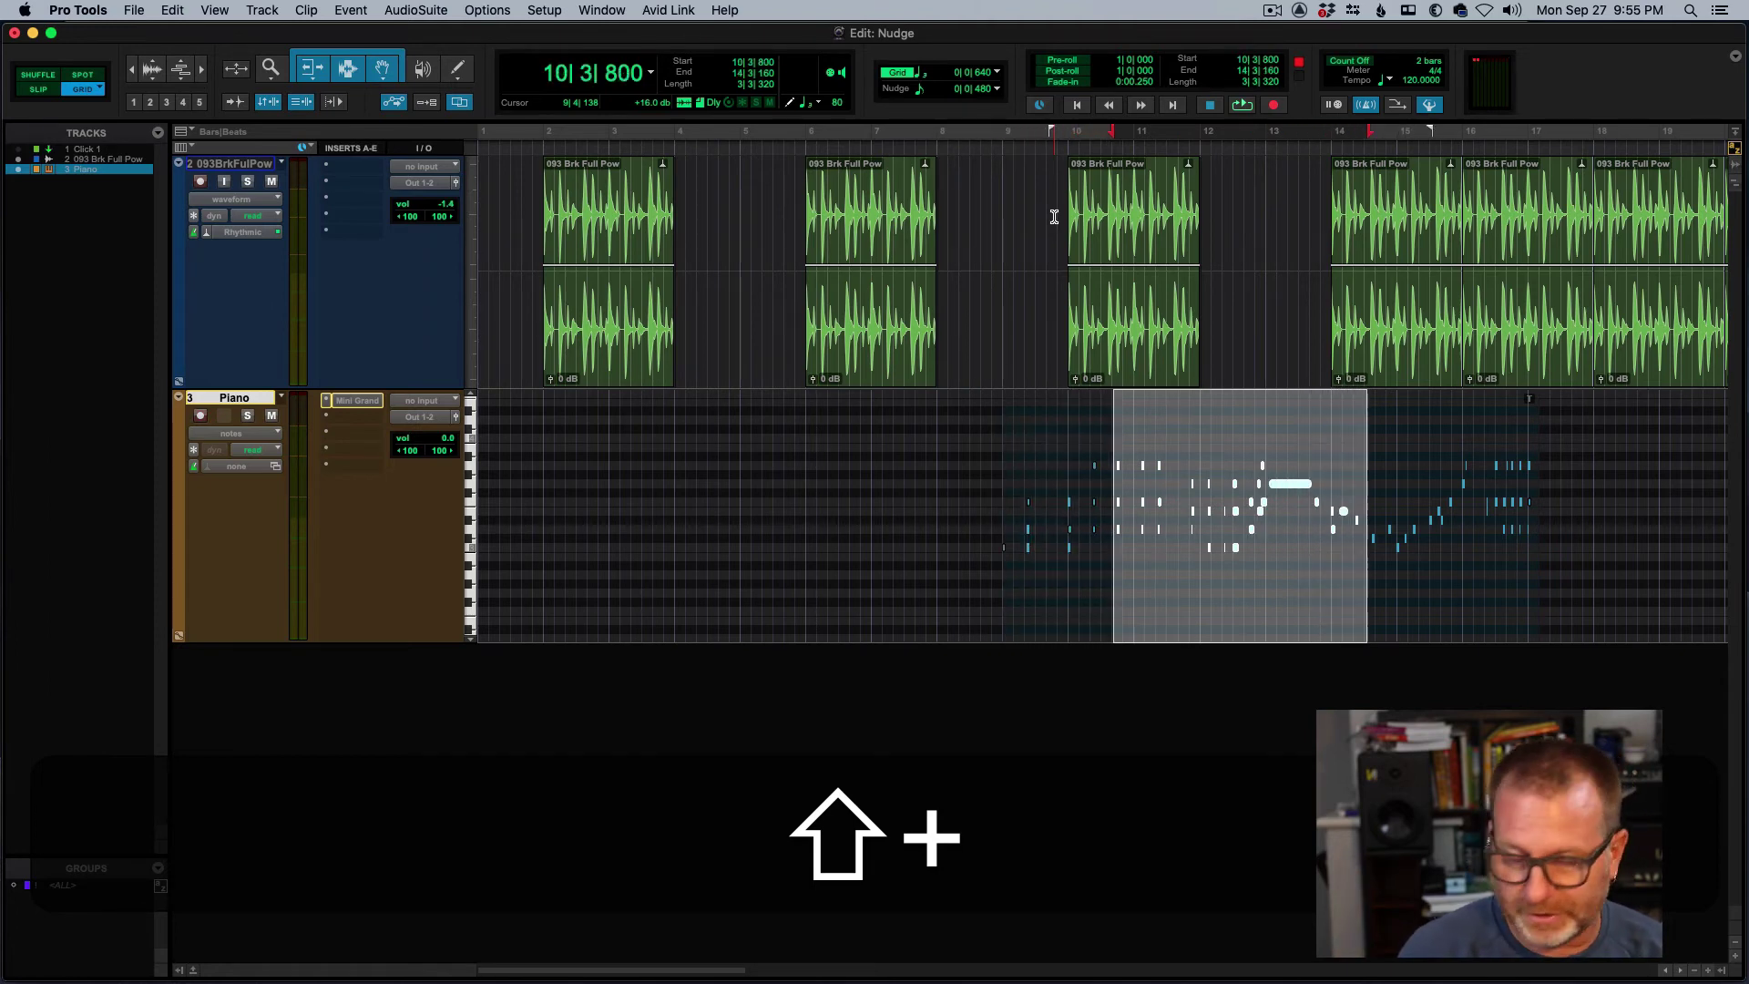
key(shift+minus)
key(shift+minus)
key(shift+minus)
key(shift+plus)
key(shift+plus)
key(shift+plus)
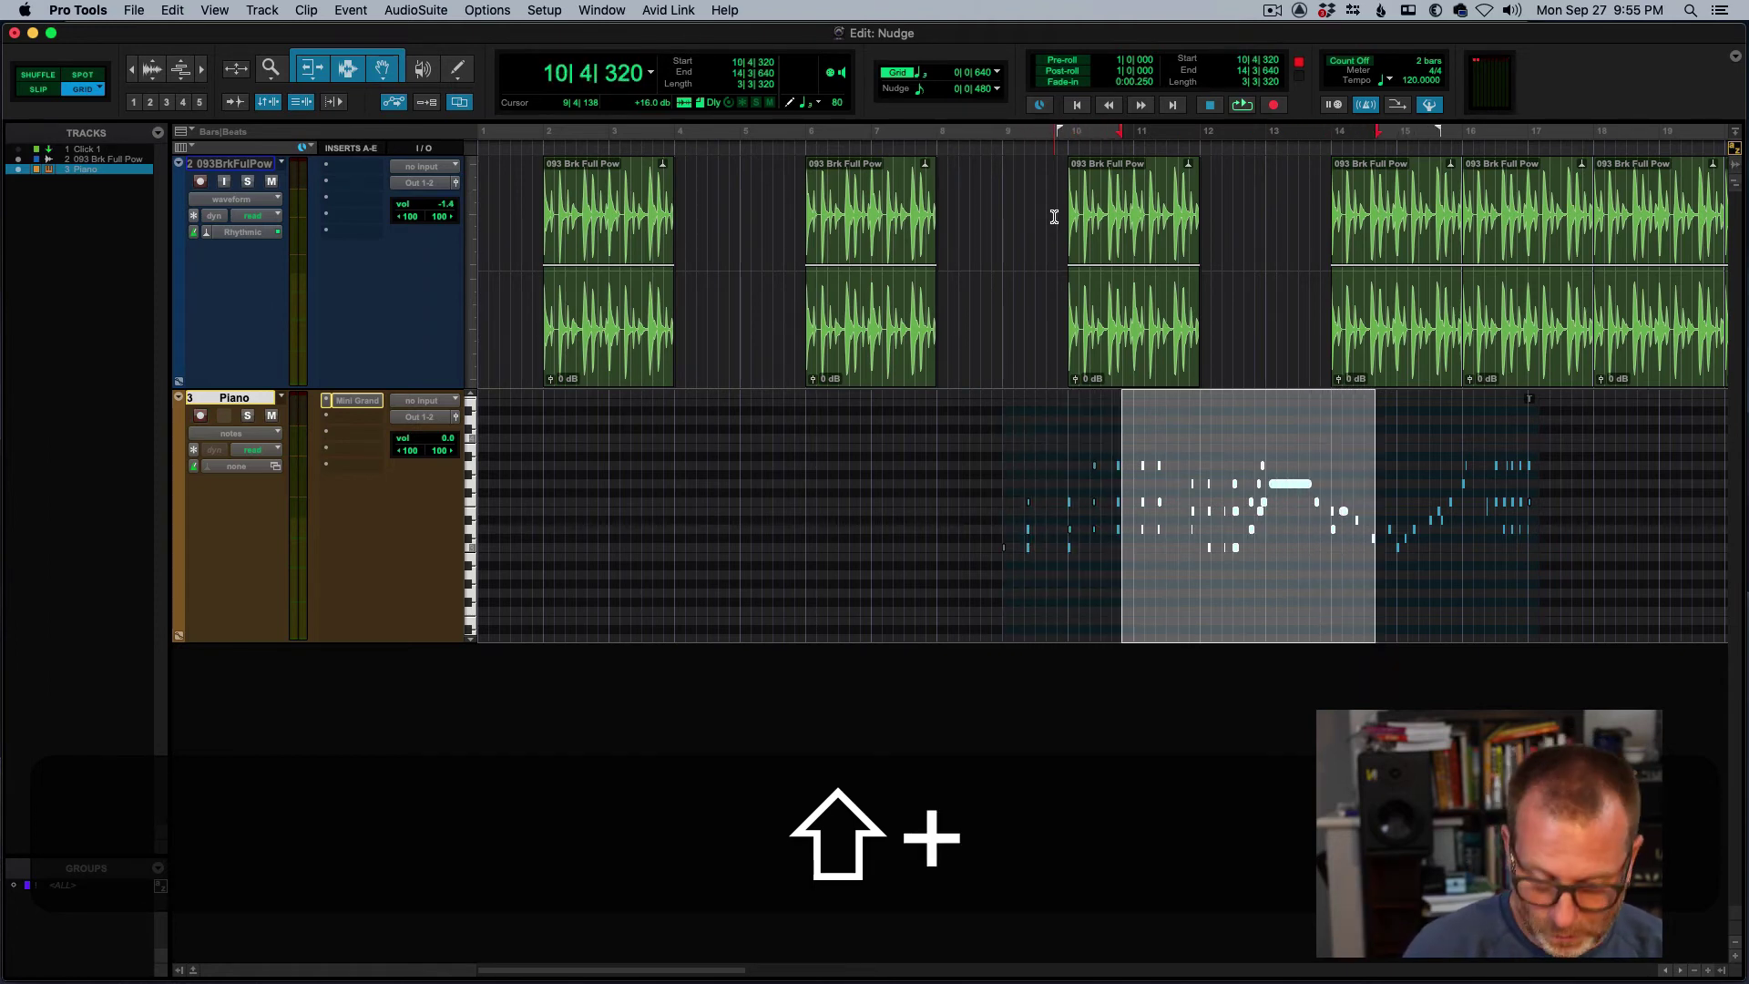
key(shift+comma)
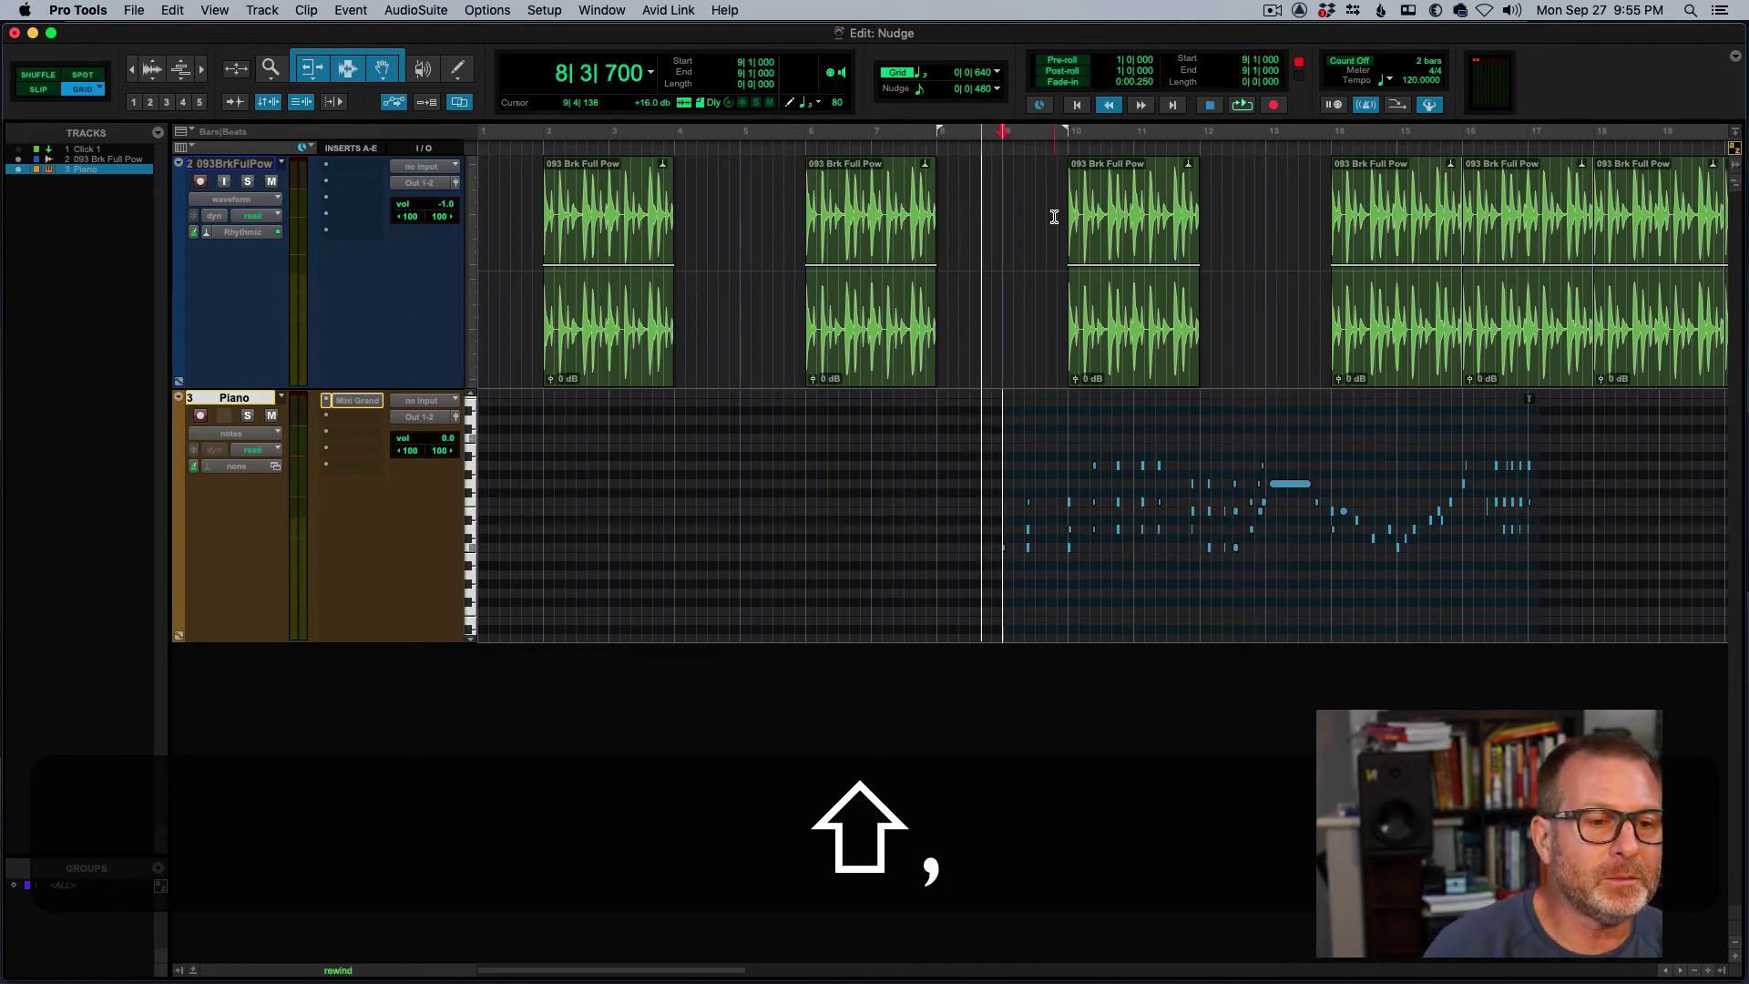
Select a time range across the second drum clip, then return to the session start.
click(888, 273)
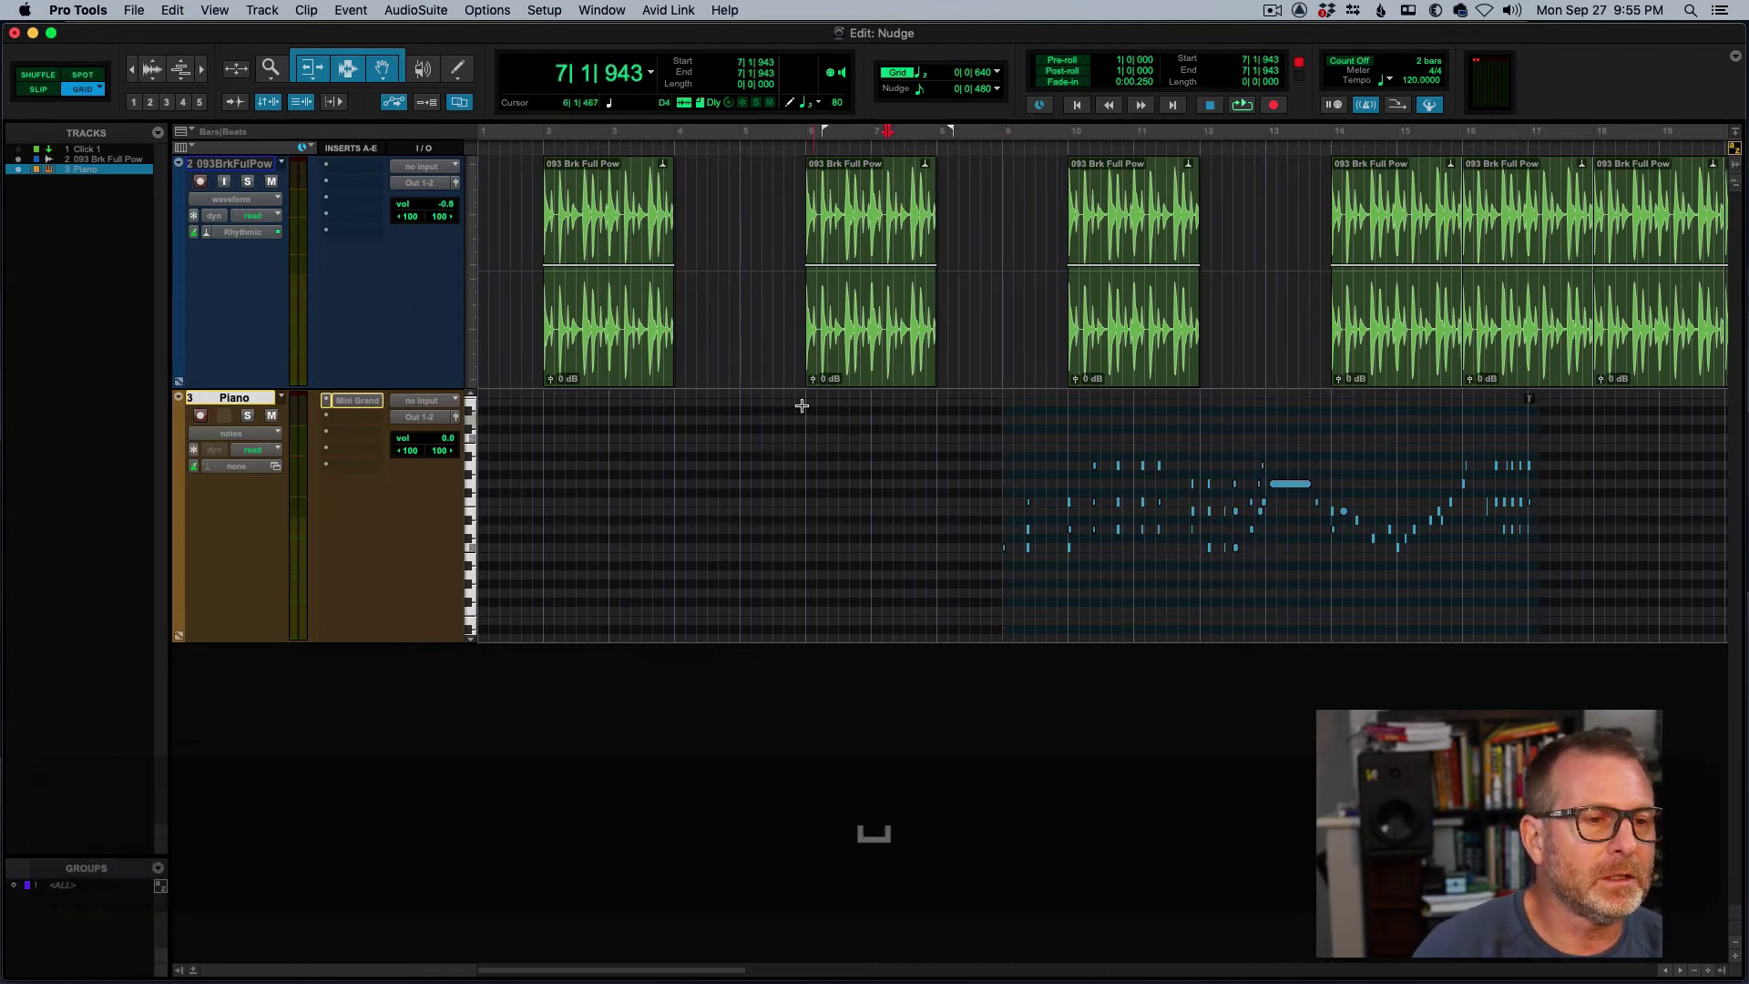
drag(718, 183, 1004, 209)
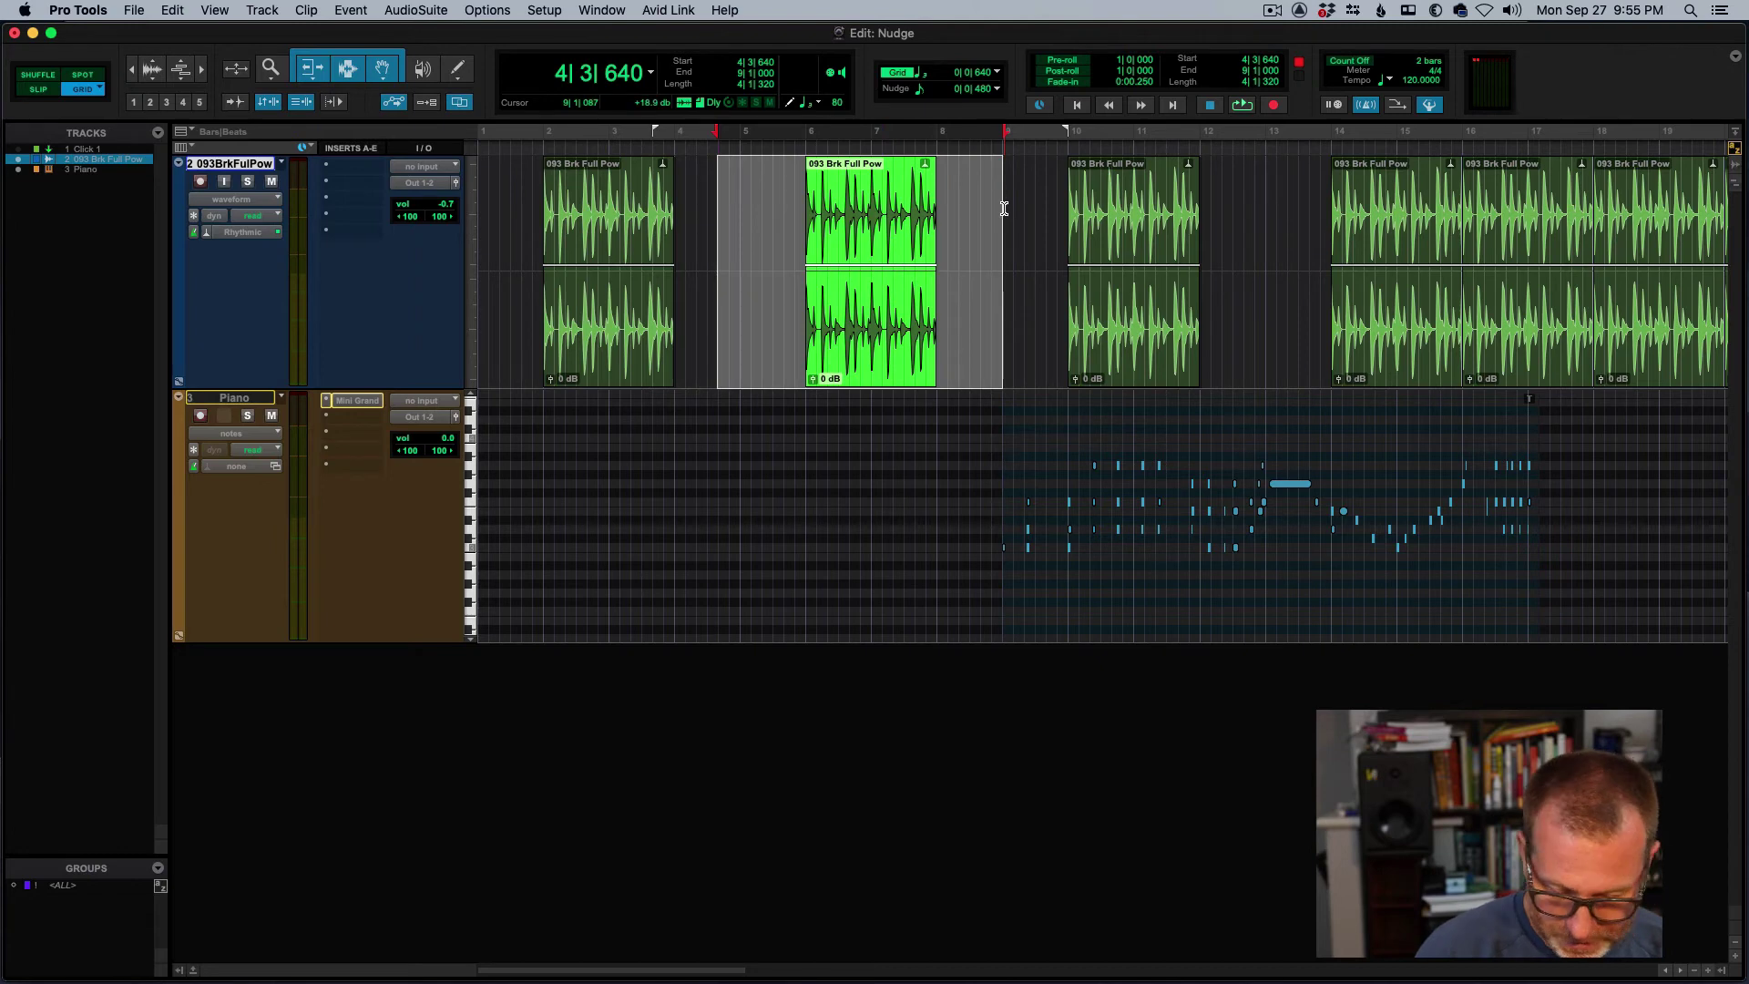
key(shift+comma)
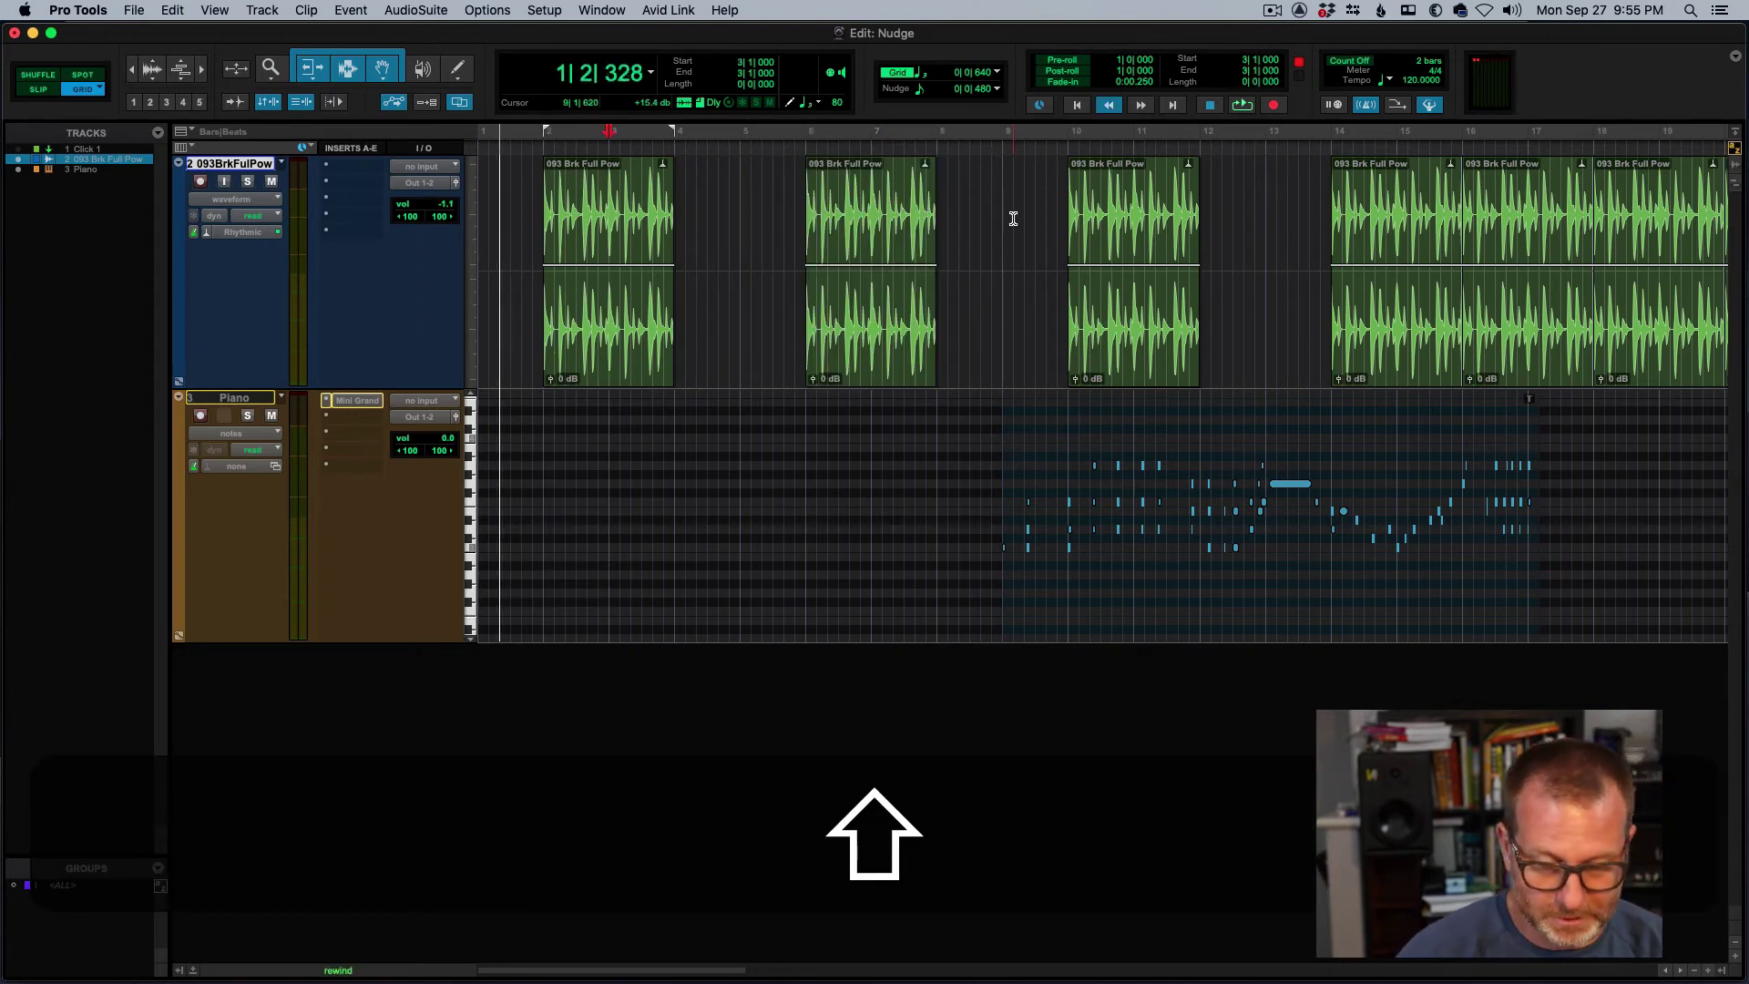
key(space)
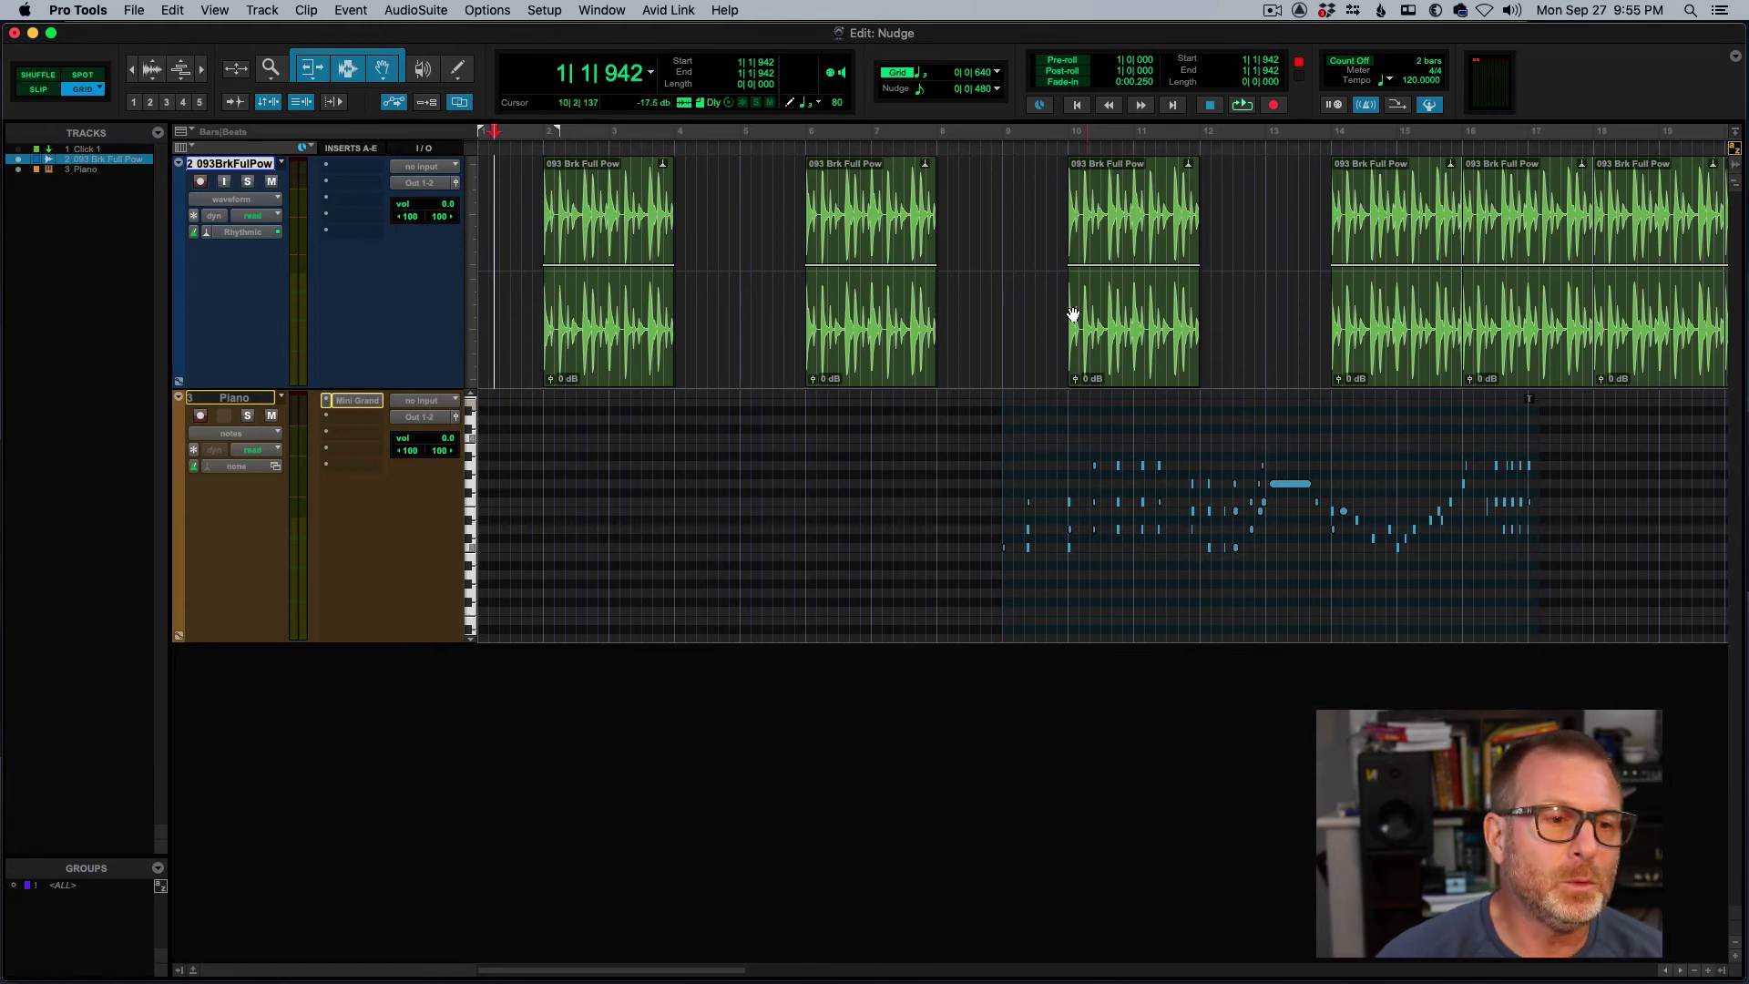
Select a range around the third drum clip and nudge only the selection to 9|2|320–12|4|320.
drag(999, 206, 1222, 210)
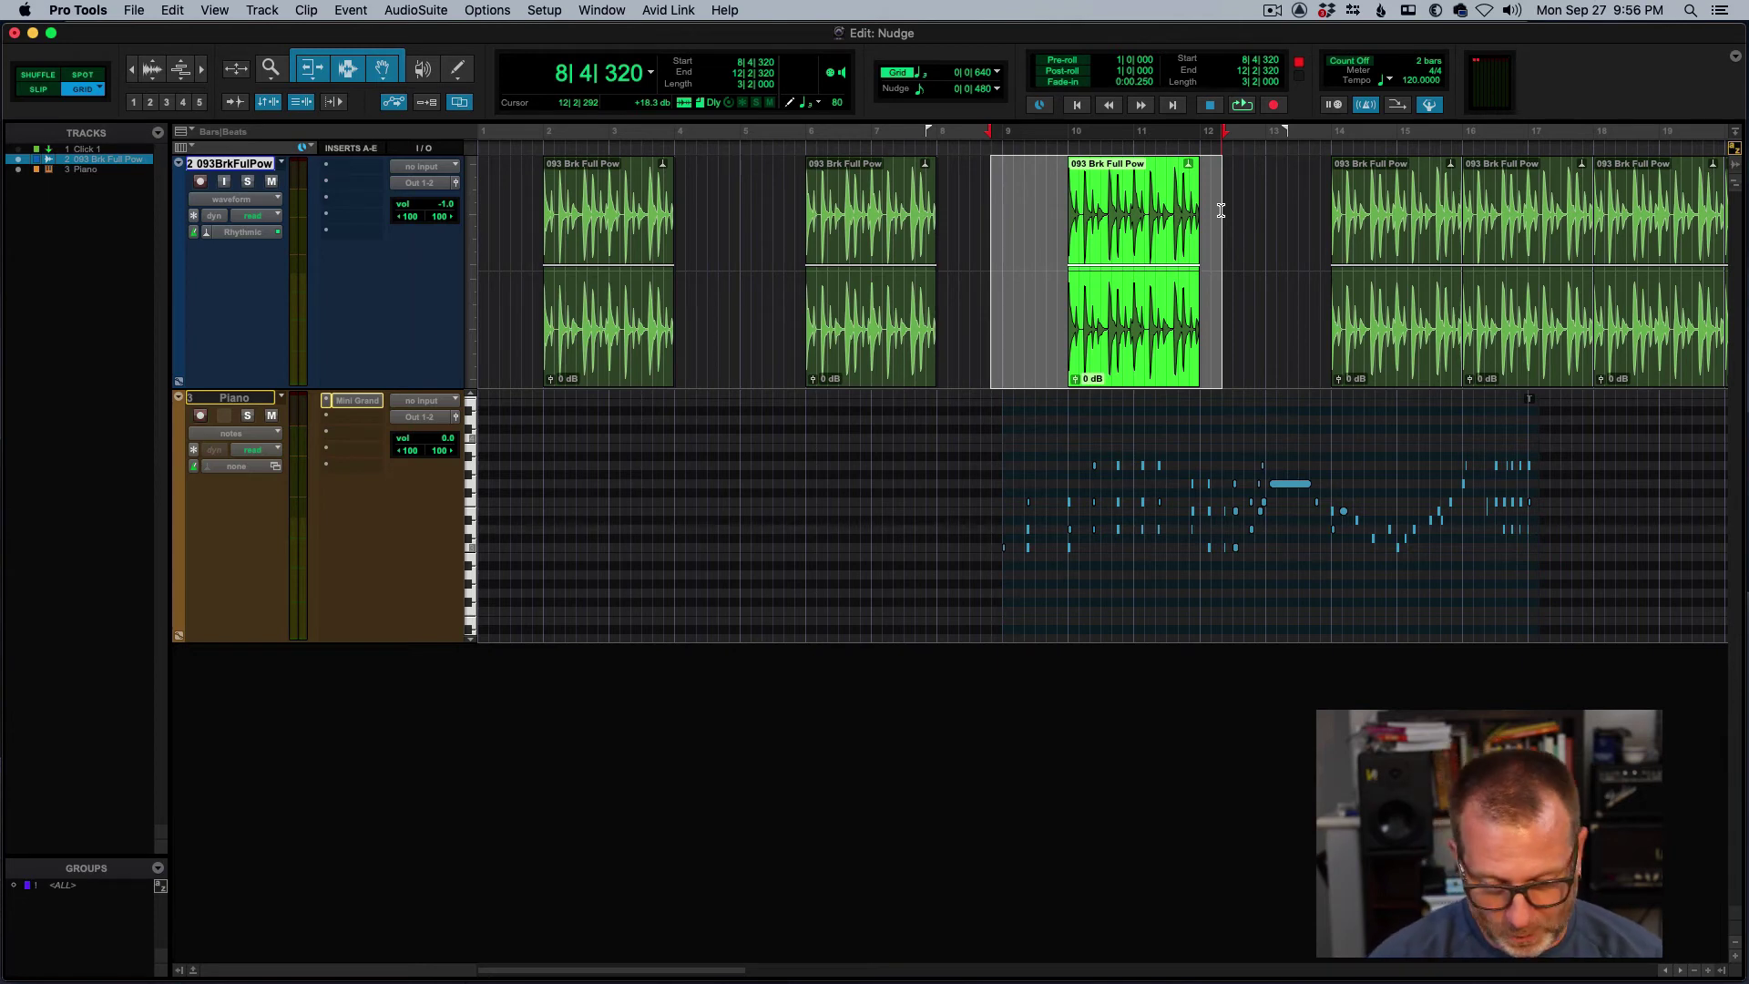
key(shift+KP_Subtract)
key(shift+KP_Subtract)
key(shift+KP_Subtract)
key(shift+KP_Add)
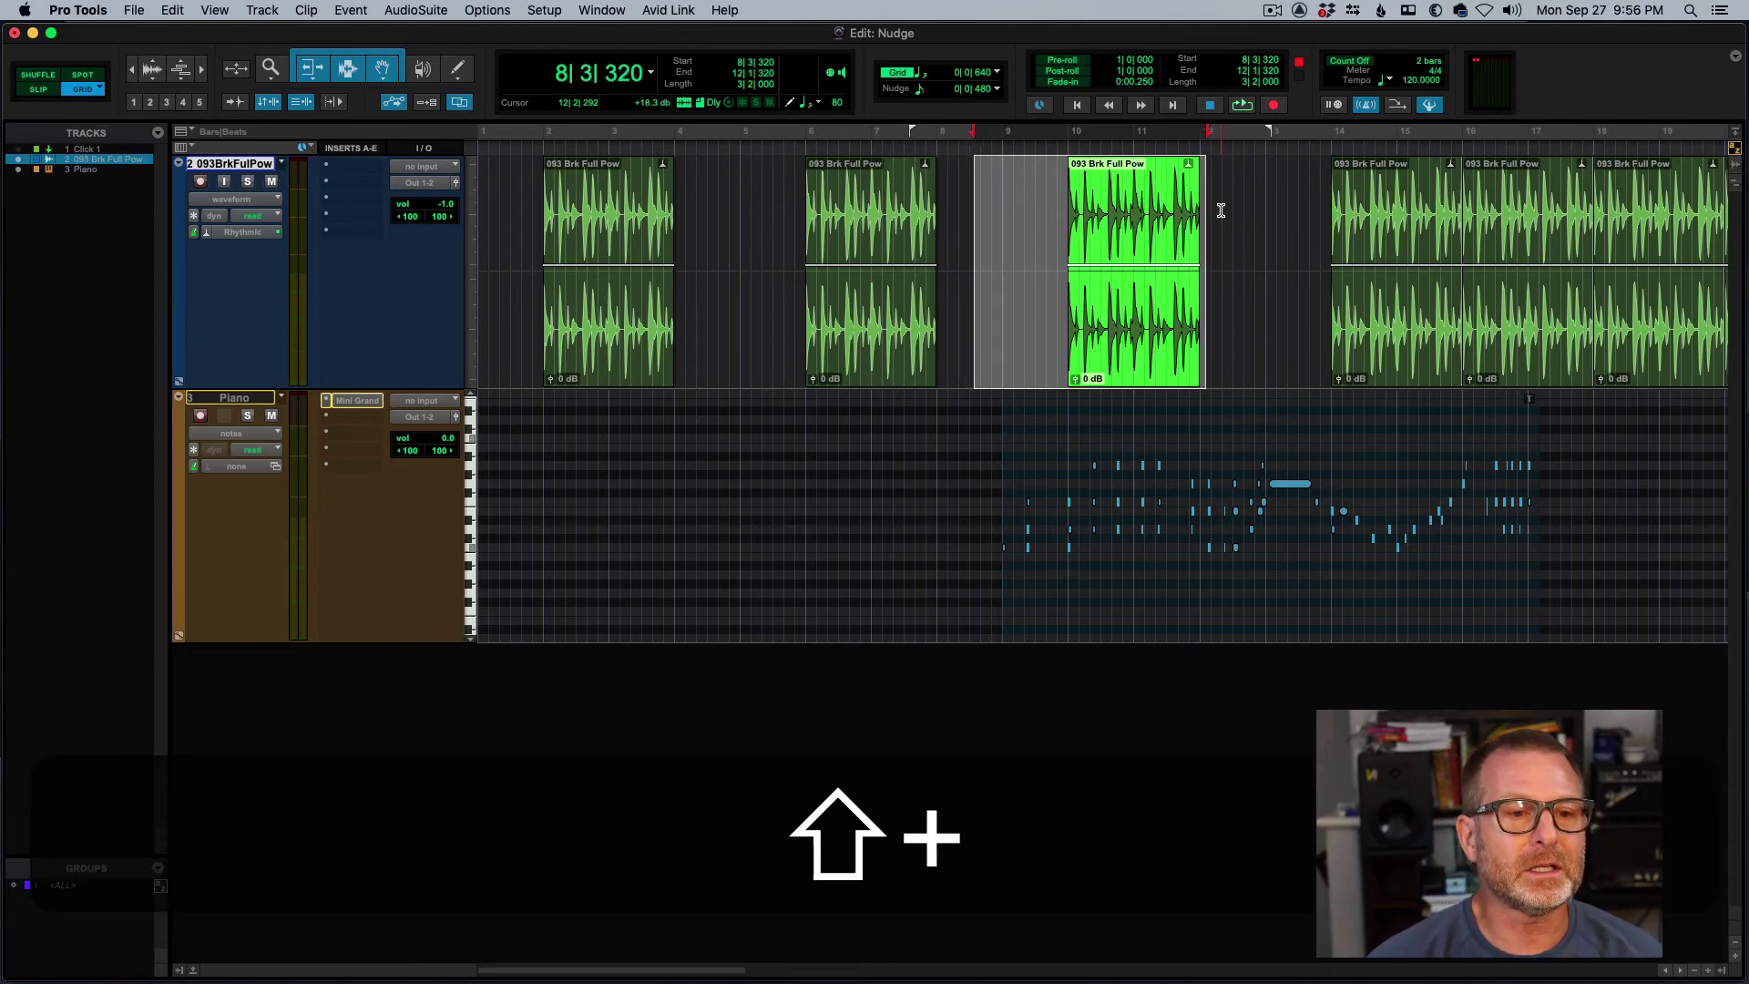
key(shift+KP_Add)
key(shift+KP_Add)
key(shift+KP_Add)
key(shift+KP_Add)
key(shift+KP_Add)
key(shift+KP_Add)
key(shift+KP_Add)
key(shift+KP_Subtract)
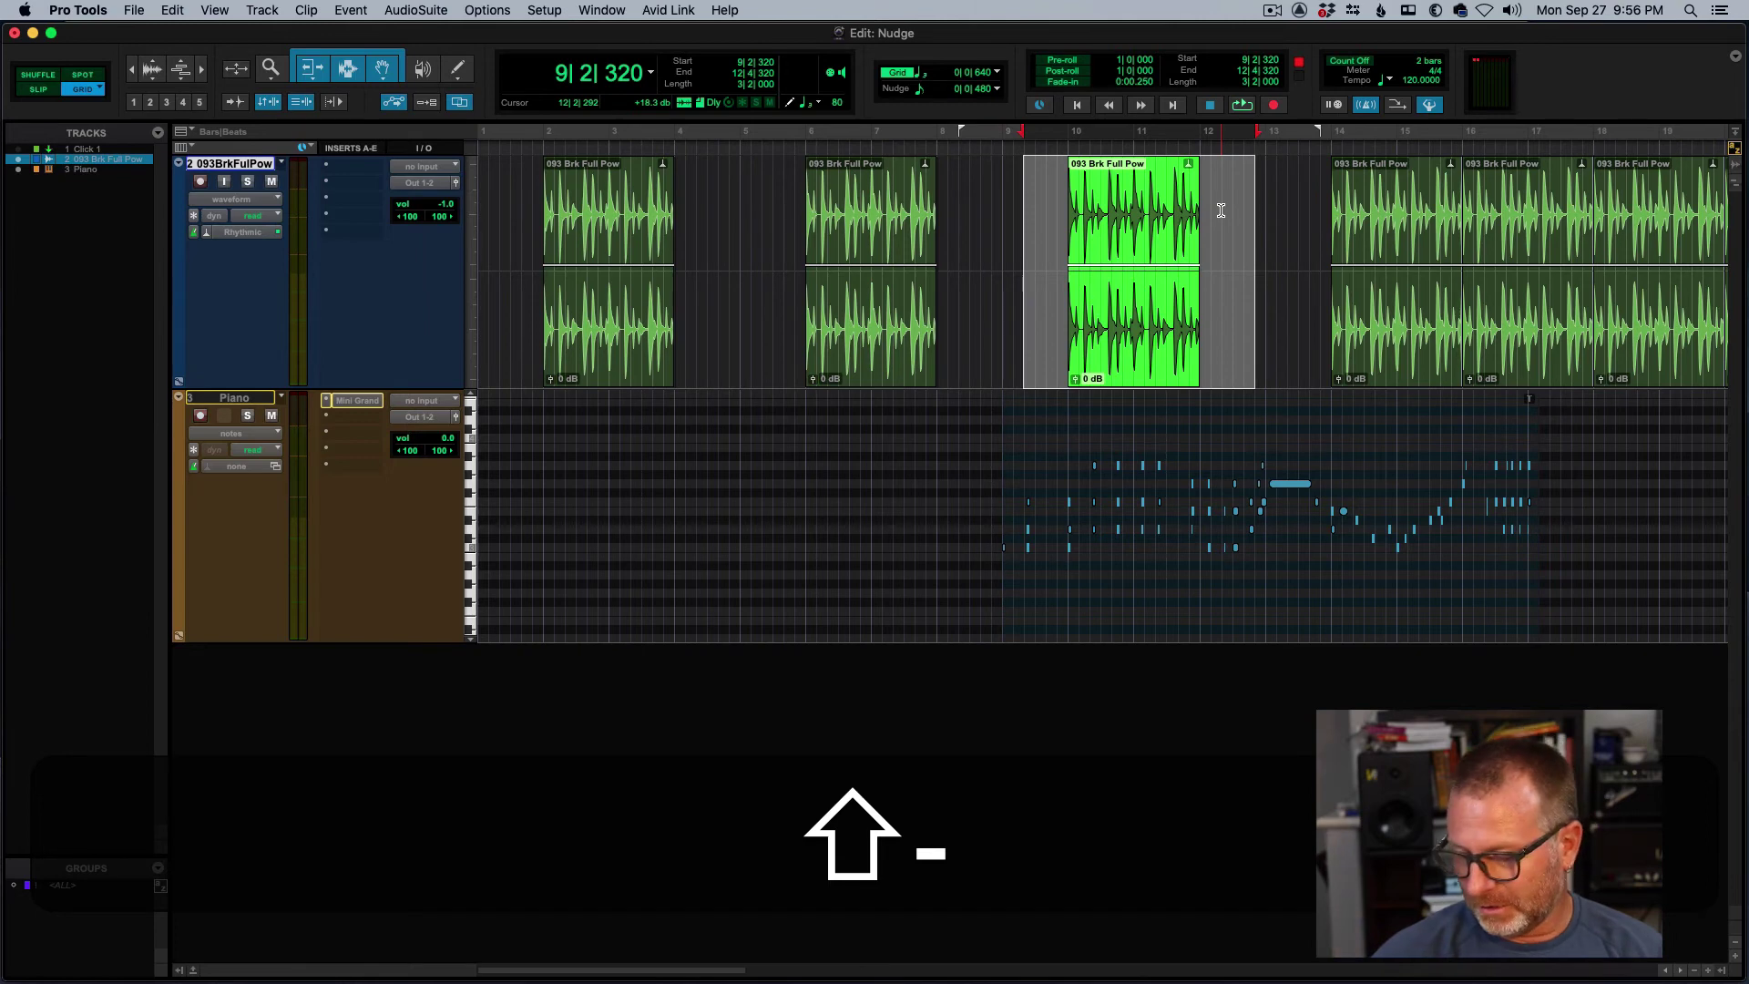
key(shift+KP_Subtract)
key(shift+KP_Subtract)
key(shift+KP_Add)
key(shift+KP_Add)
key(shift+KP_Add)
key(shift+KP_Add)
key(shift+KP_Add)
key(shift+KP_Subtract)
key(shift+KP_Subtract)
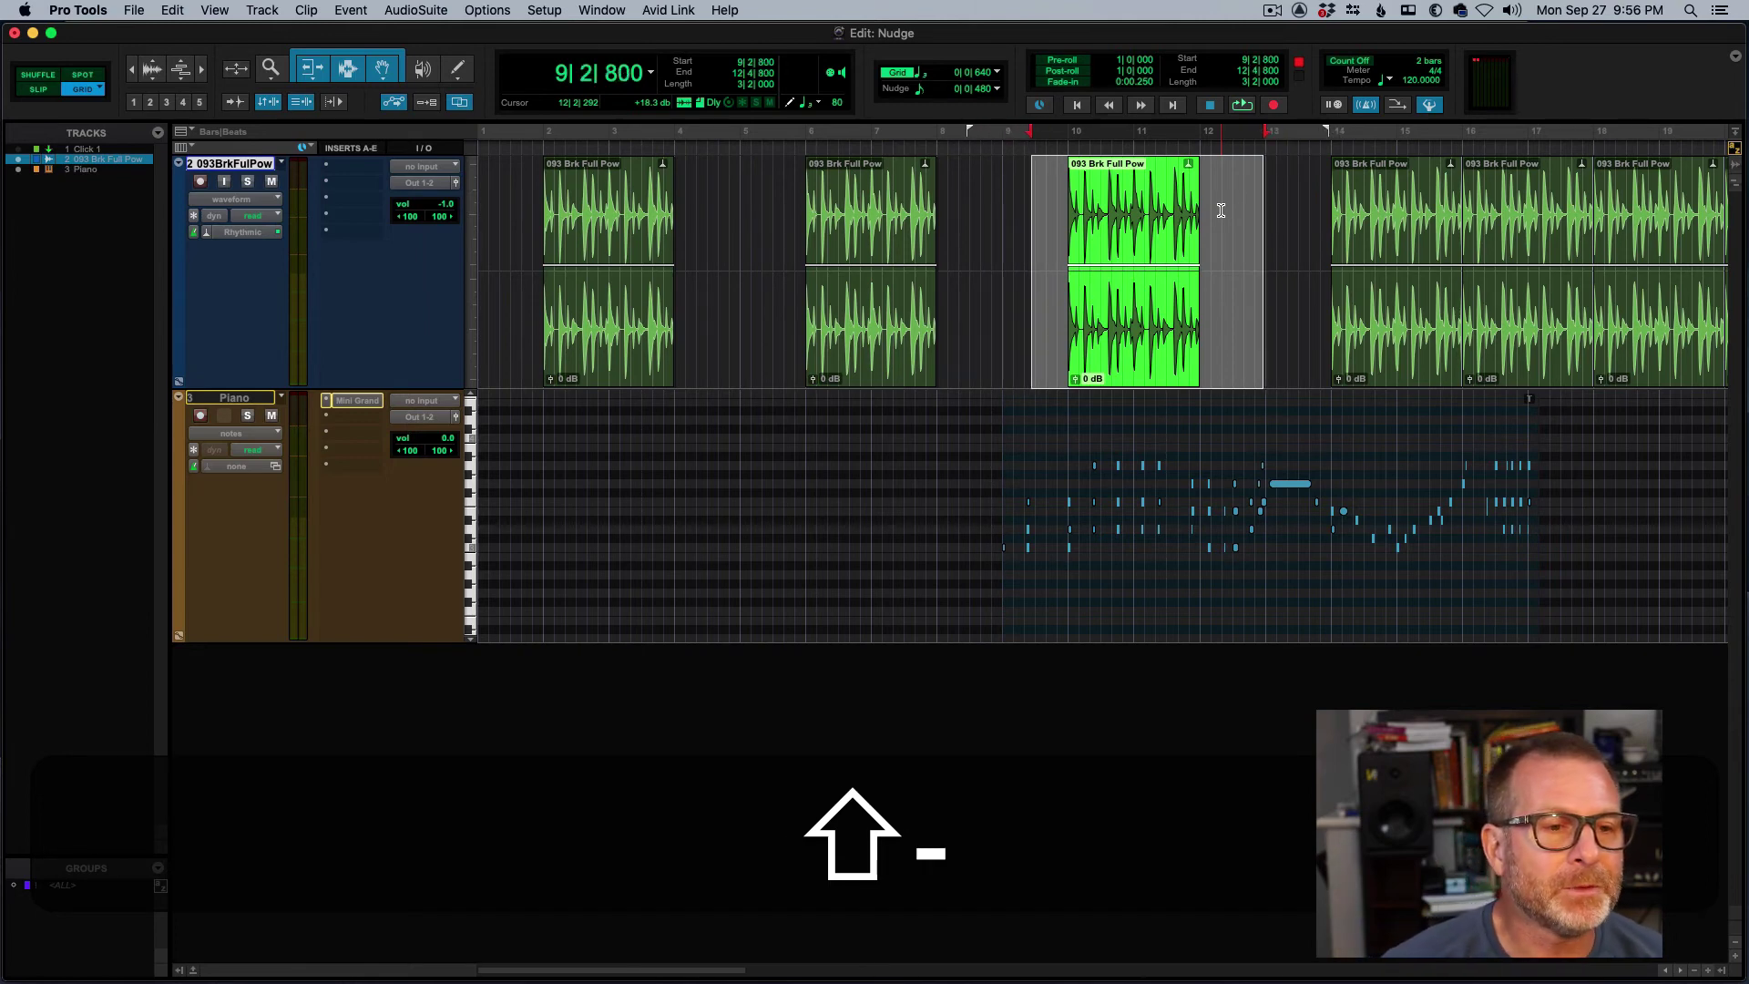
Nudge the selection start back and forth until it sits at 9|3|320.
key(shift+KP_Subtract)
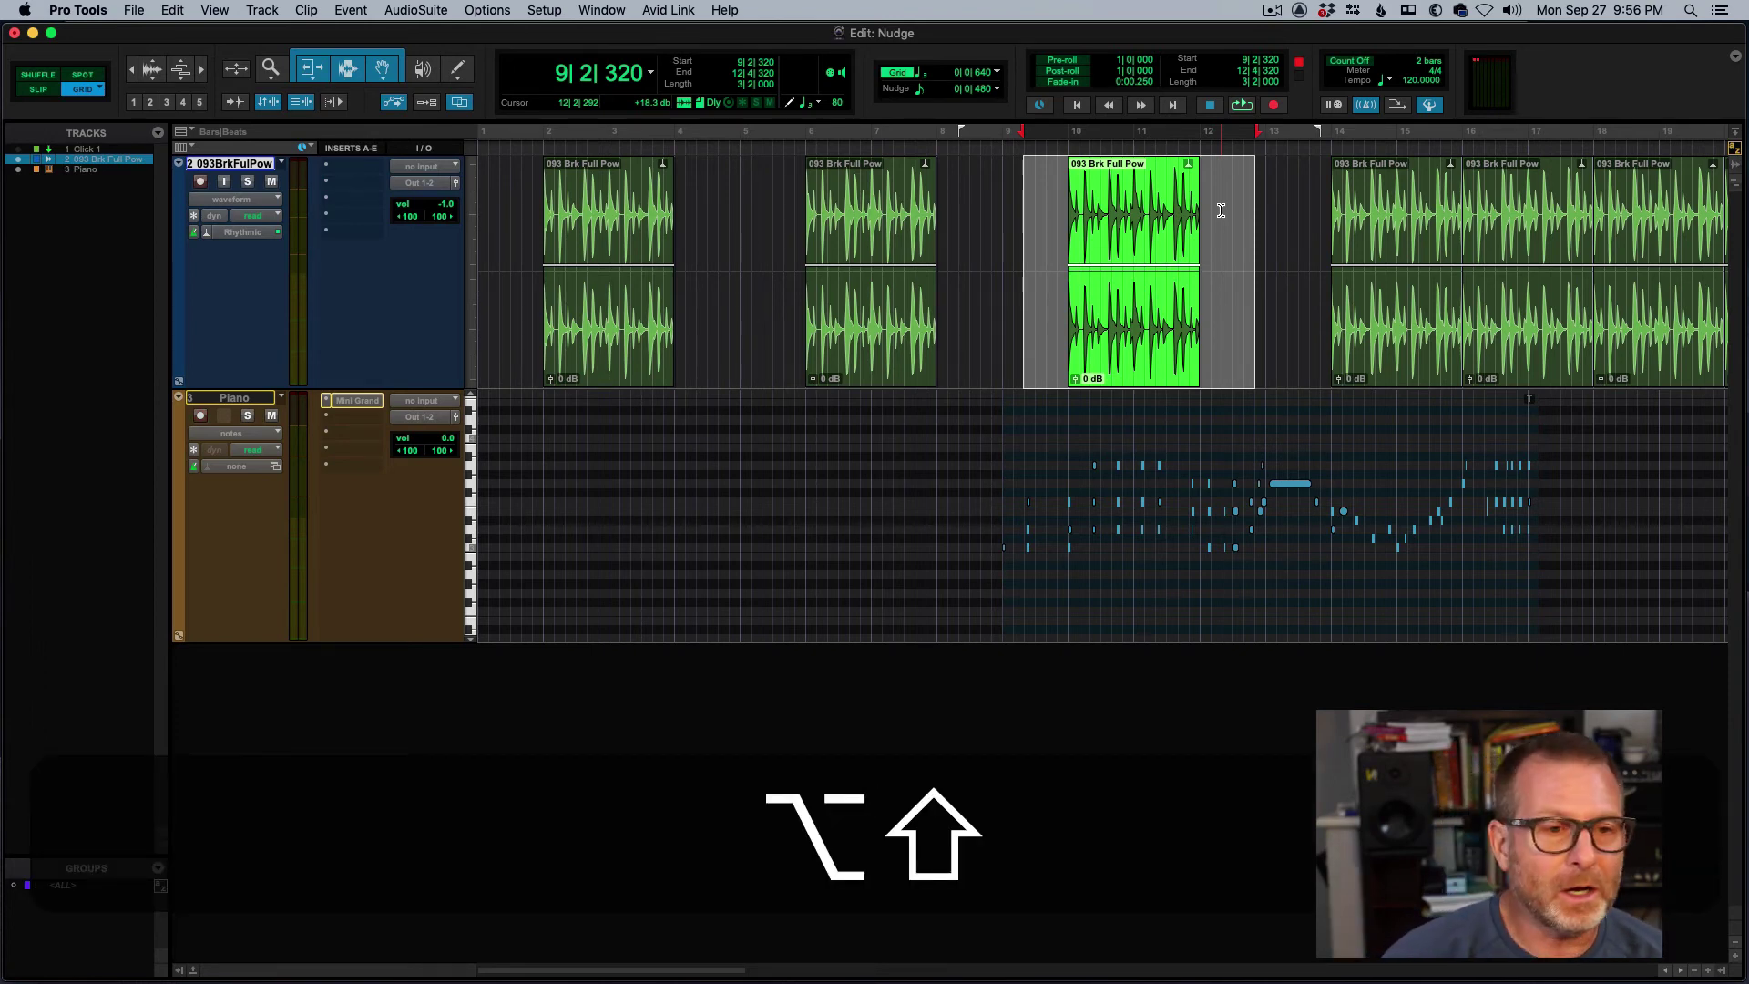
key(alt+shift+minus)
key(alt+shift+minus)
key(alt+shift+minus)
key(alt+shift+plus)
key(alt+shift+plus)
key(alt+shift+plus)
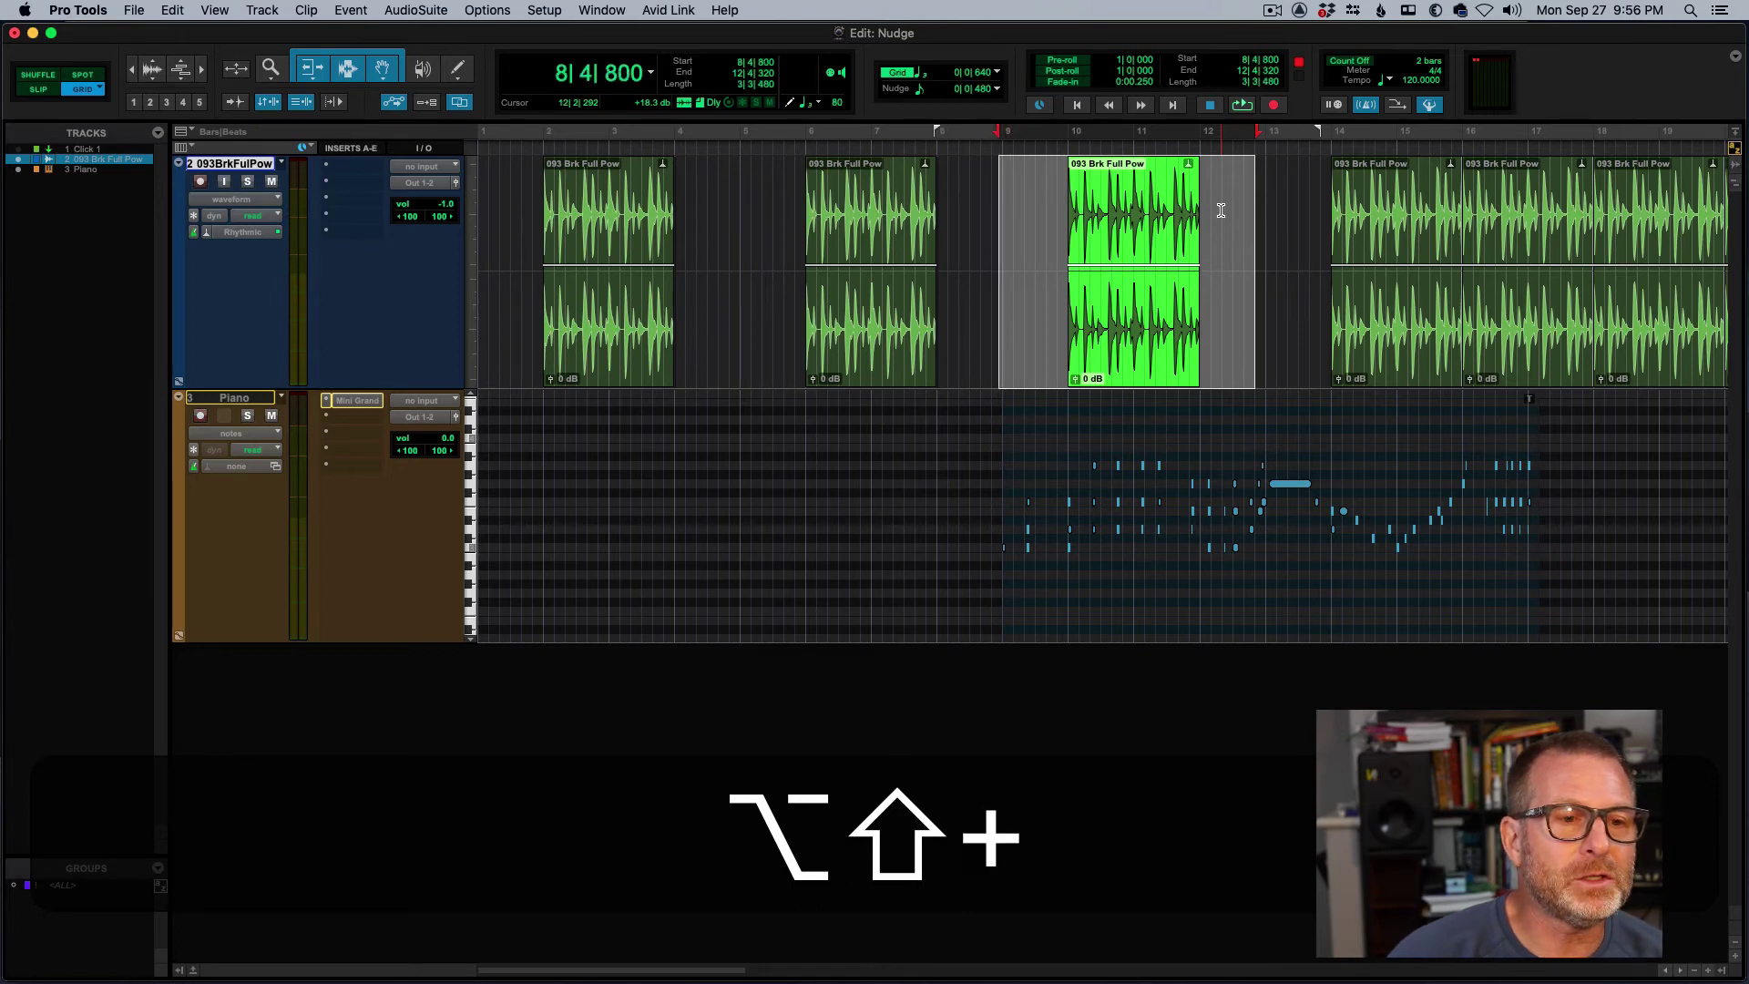
key(alt+shift+plus)
key(alt+shift+plus)
key(alt+shift+minus)
key(alt+shift+minus)
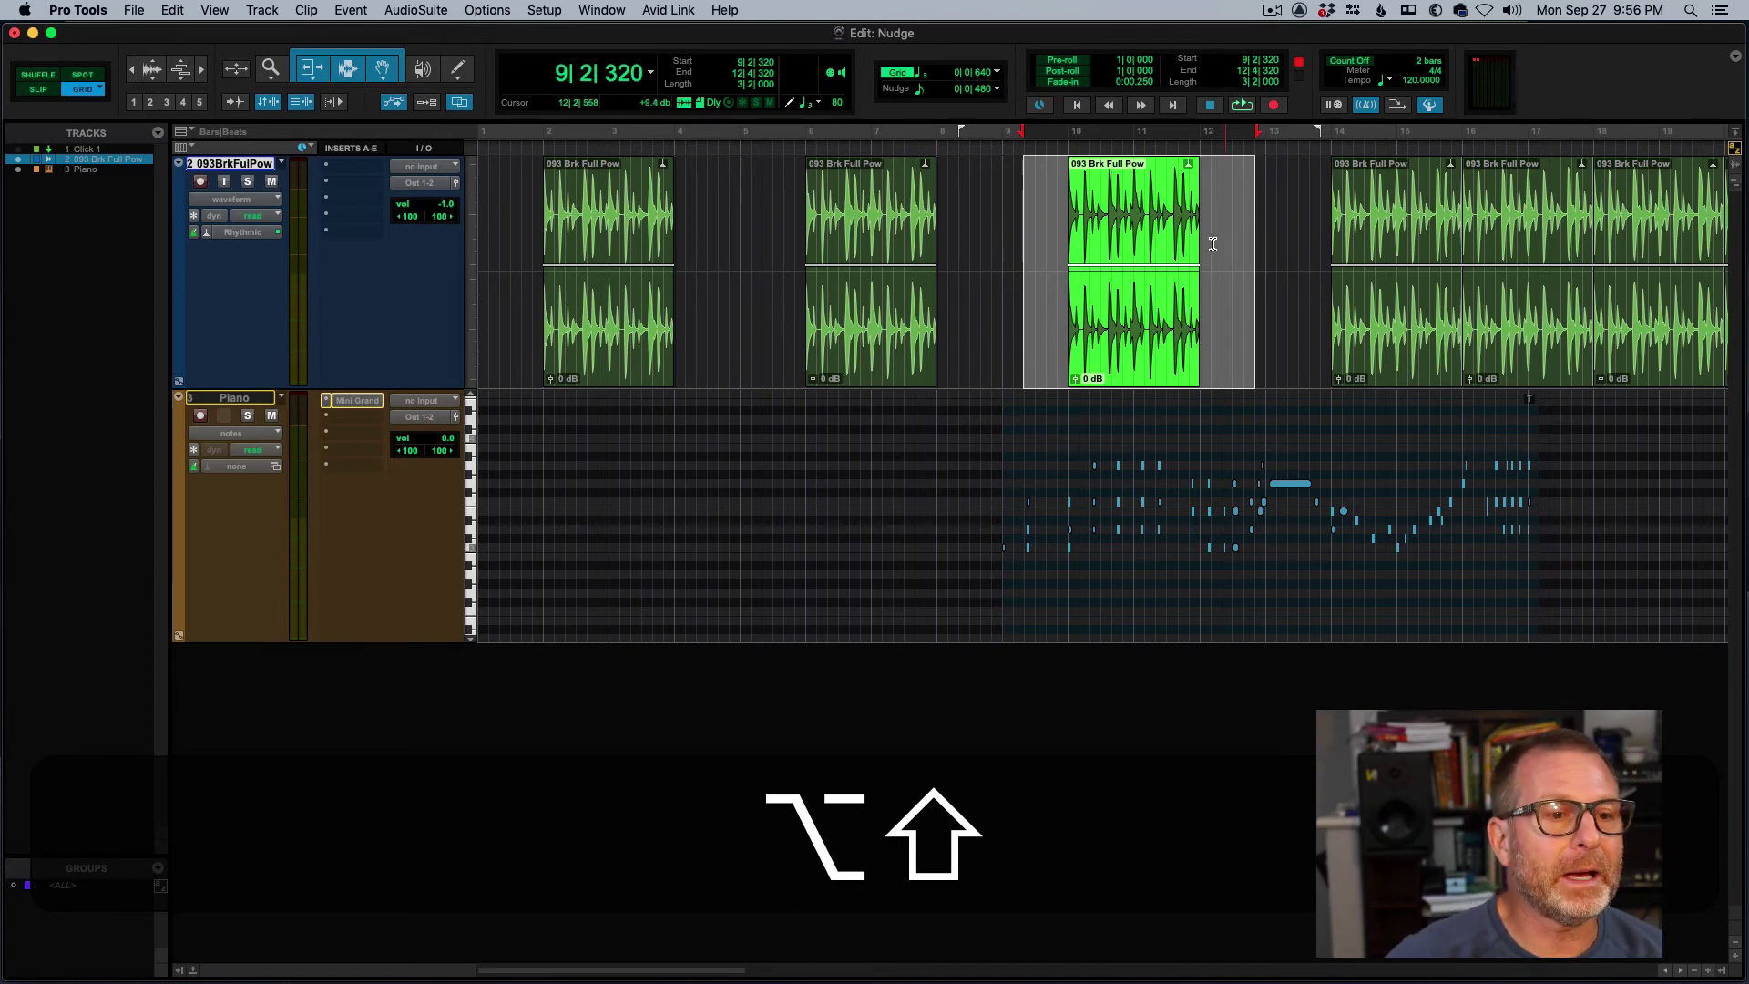
key(alt+shift+minus)
key(alt+shift+minus)
key(alt+shift+minus)
key(alt+shift+minus)
key(alt+shift+minus)
key(alt+shift+plus)
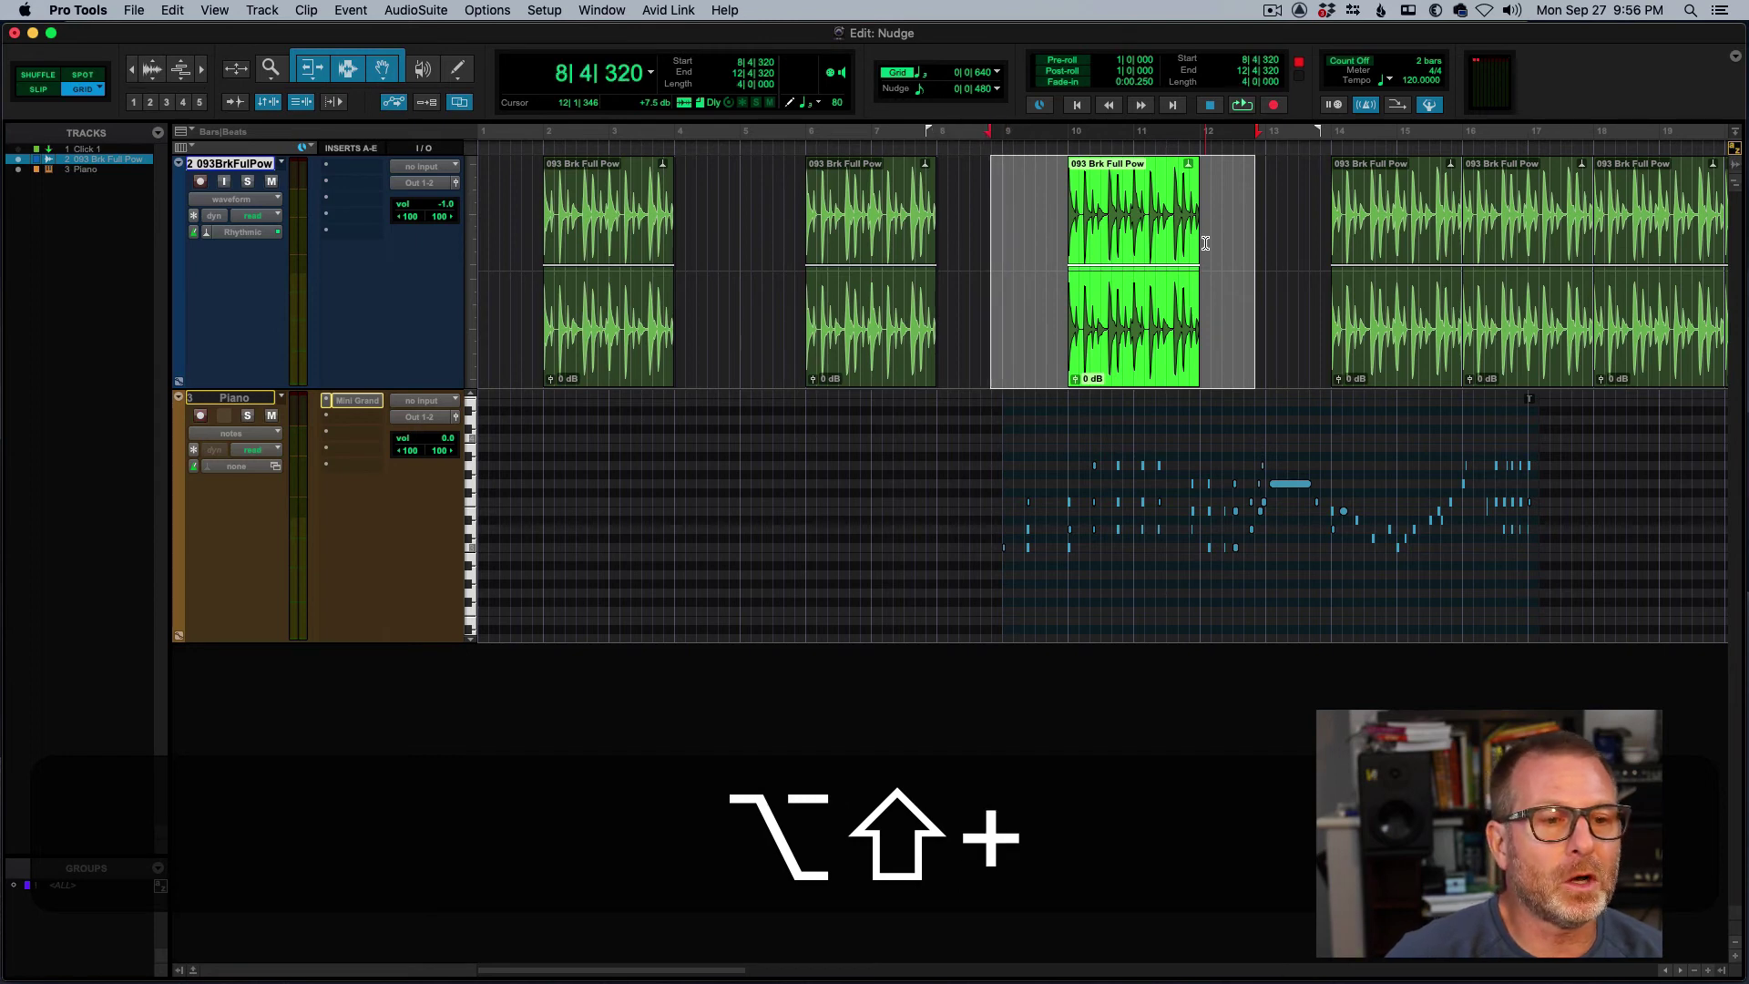
key(alt+shift+plus)
key(alt+shift+plus)
key(alt+shift+plus)
key(alt+shift+plus)
key(alt+shift+plus)
key(alt+shift+plus)
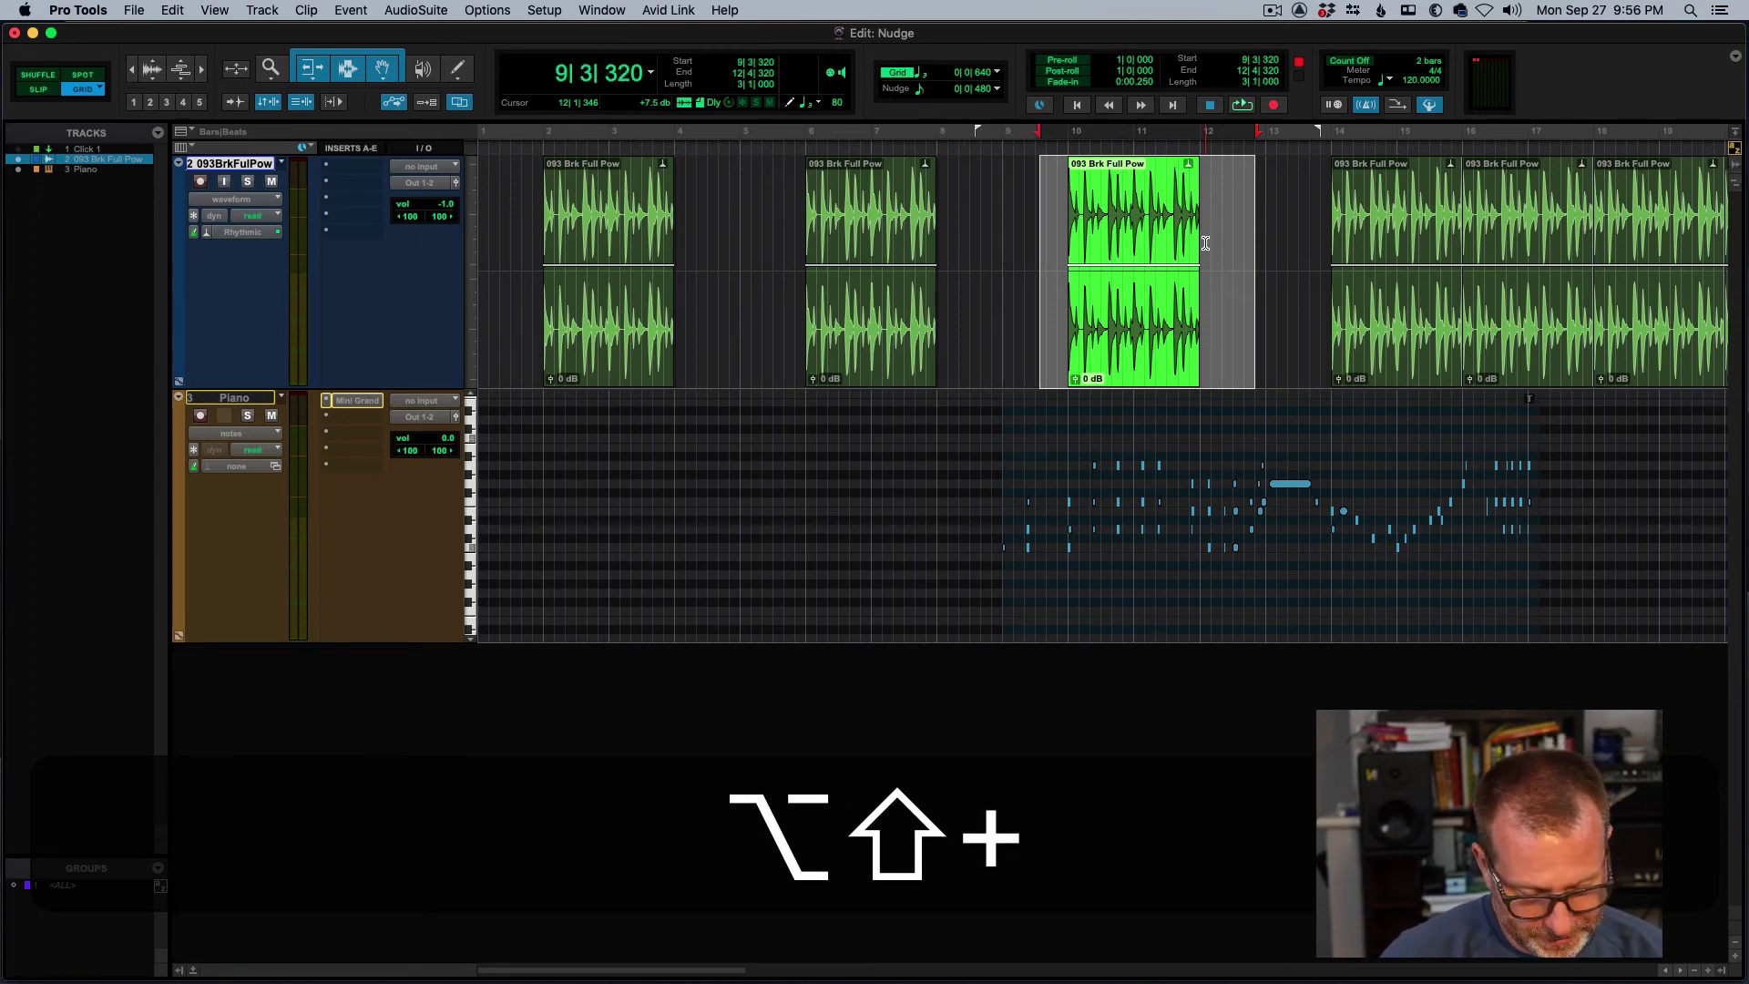
Pull the selection end earlier to 12|2|320, keeping the bar-10 clip enclosed.
key(super+shift+plus)
key(super+shift+plus)
key(super+shift+plus)
key(super+shift+plus)
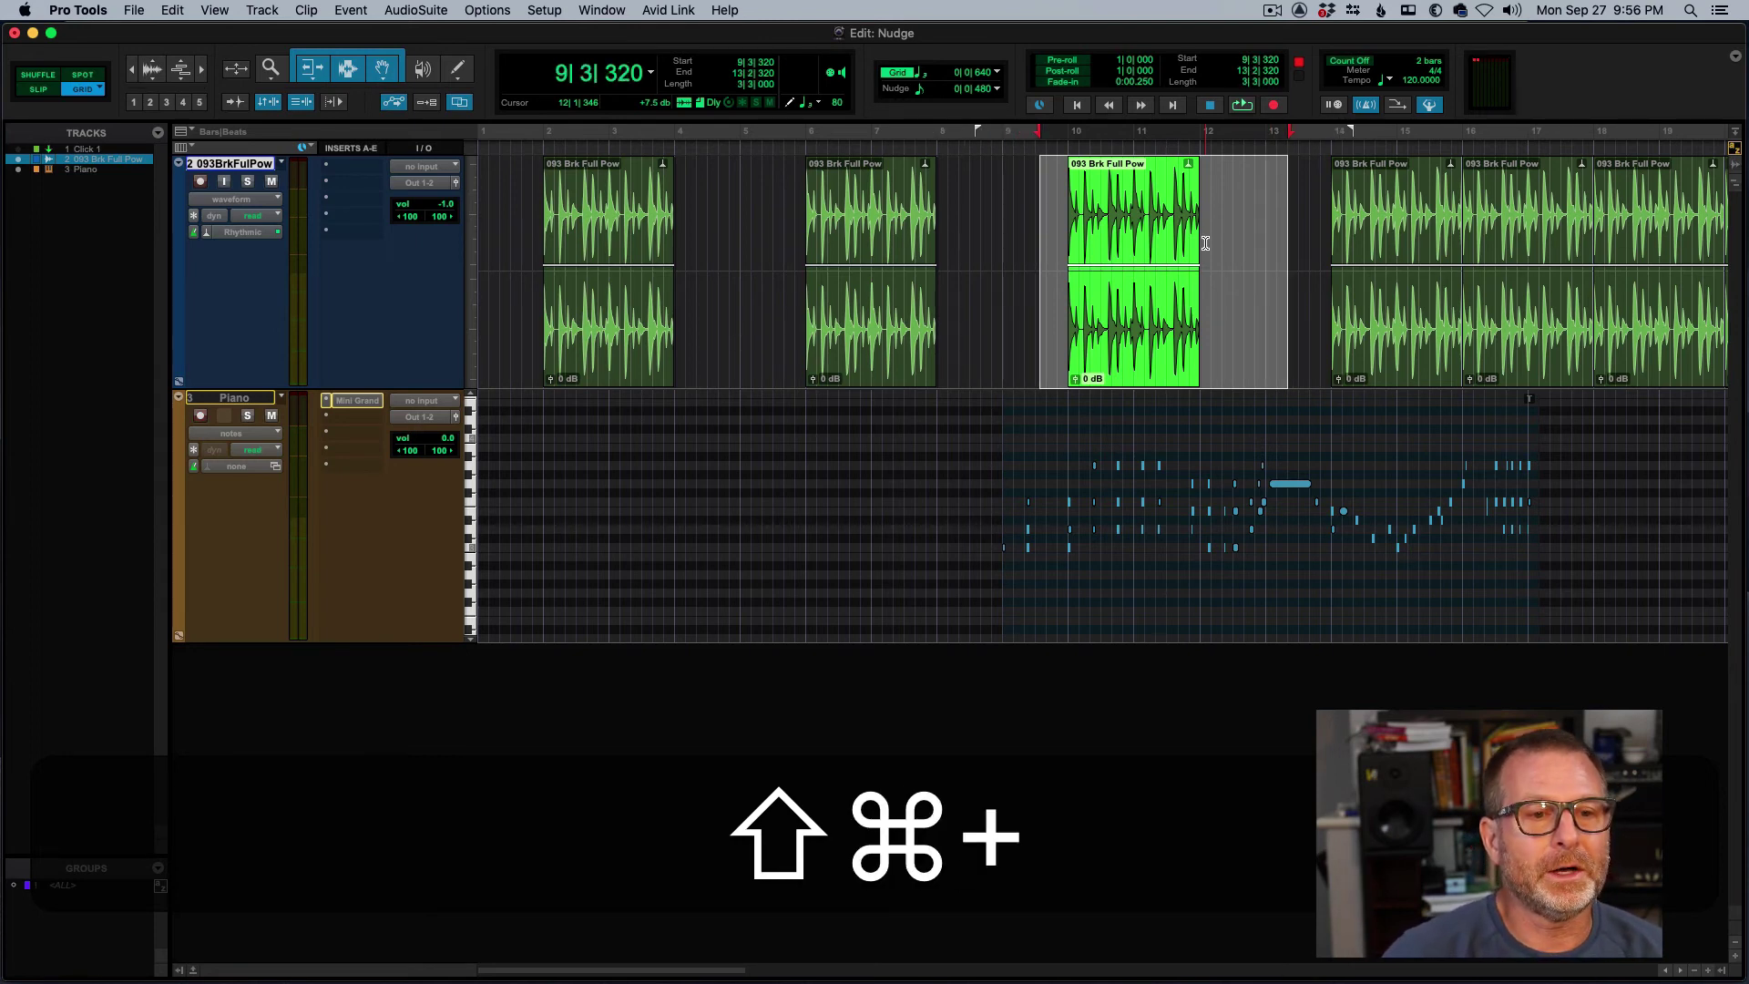
key(super+shift+minus)
key(super+shift+minus)
key(super+shift+minus)
key(super+shift+minus)
key(super+shift+minus)
key(super+shift+minus)
key(super+shift+minus)
key(super+shift+minus)
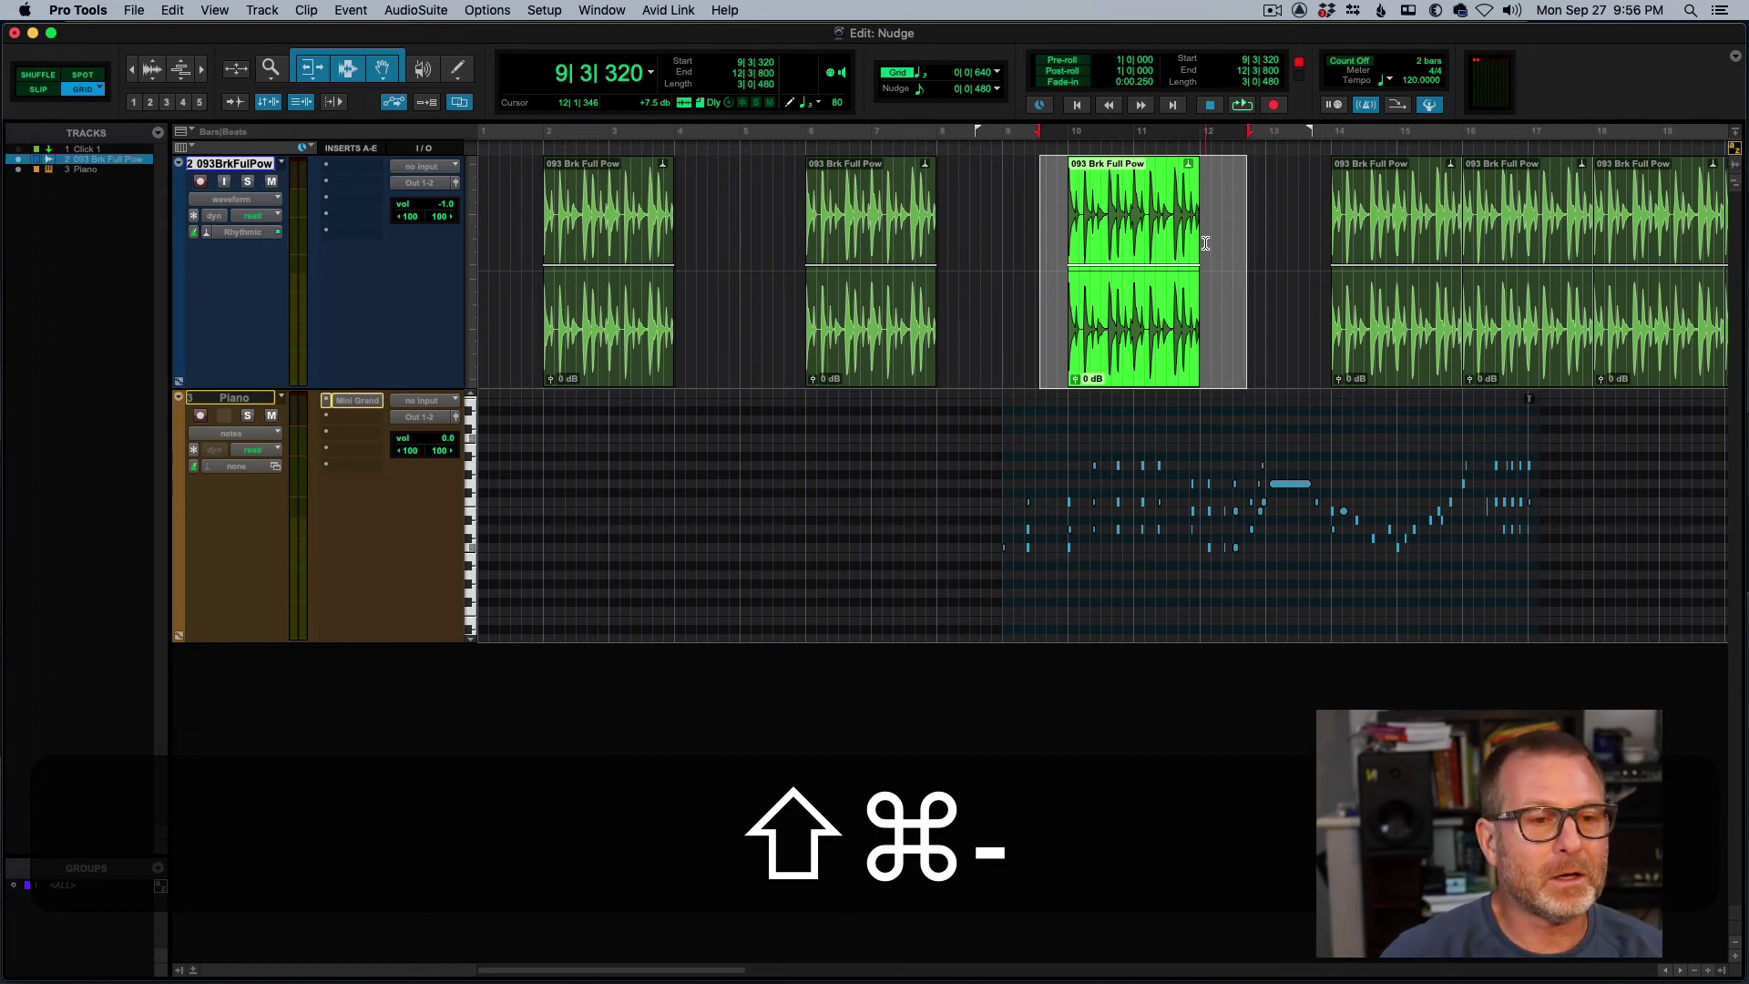
key(super+shift+plus)
key(super+shift+plus)
key(super+shift+plus)
key(super+shift+minus)
key(super+shift+minus)
key(super+shift+minus)
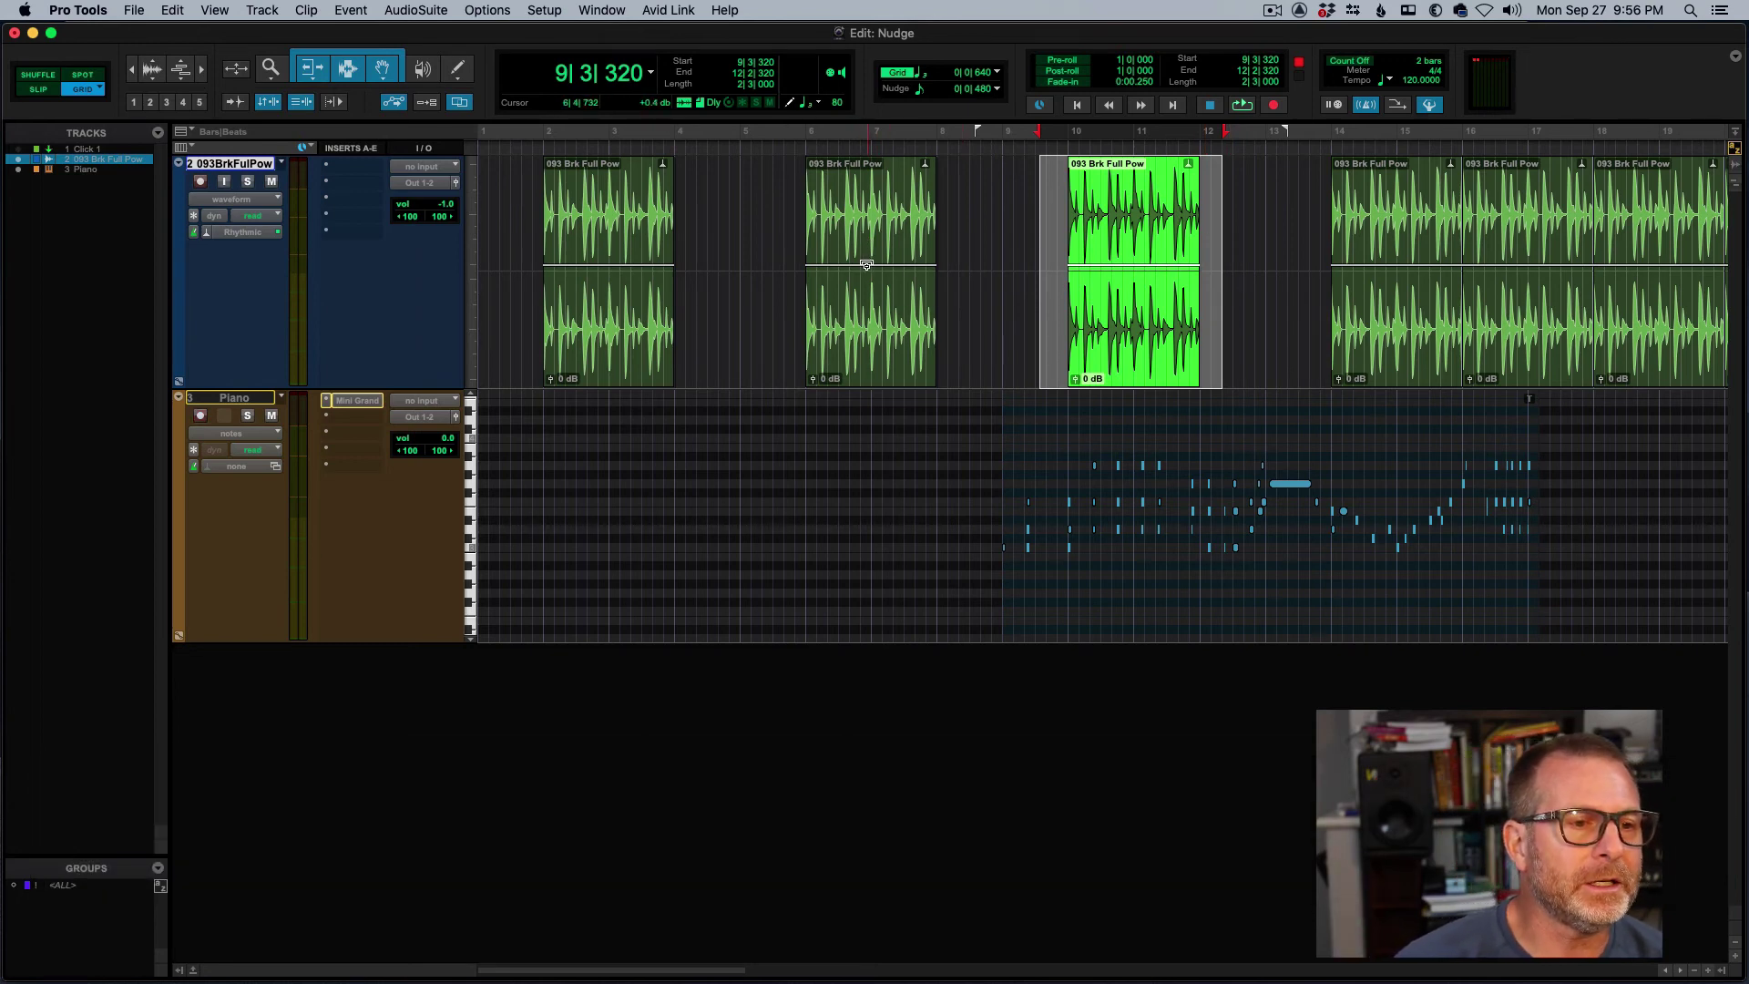
Select a short range inside the bar-6 drum clip and raise its clip gain by 11.8 dB.
click(850, 225)
drag(850, 225, 897, 227)
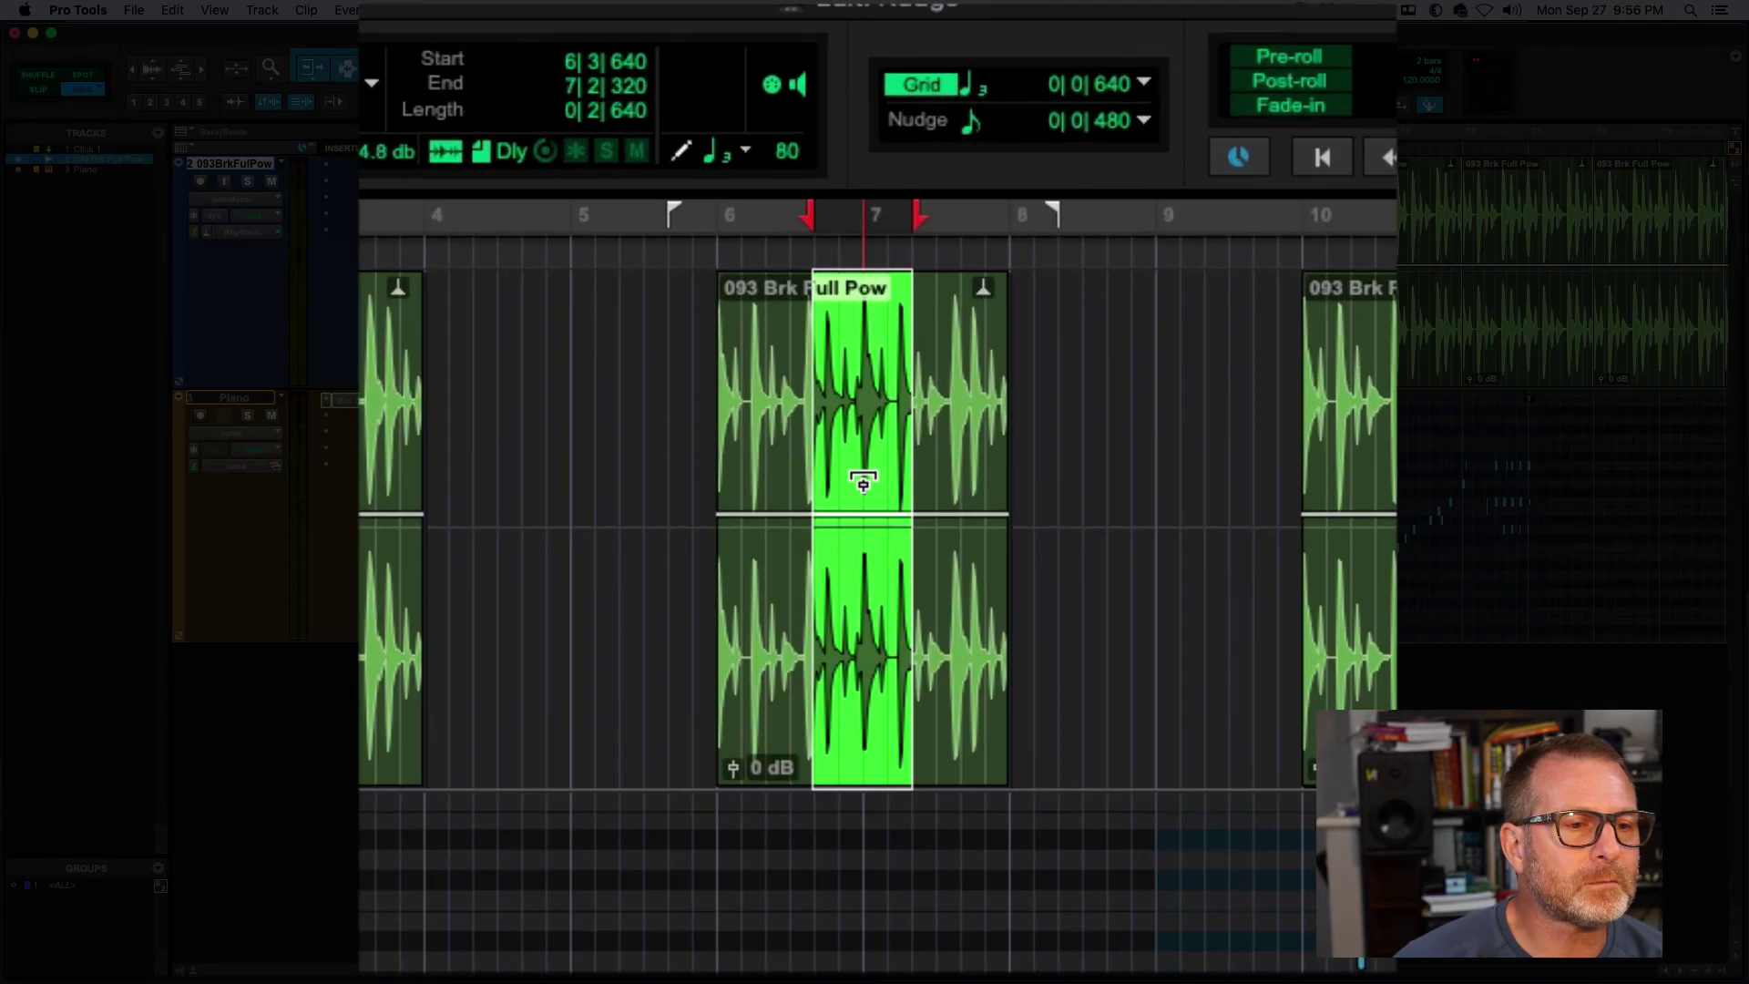
drag(864, 483, 861, 400)
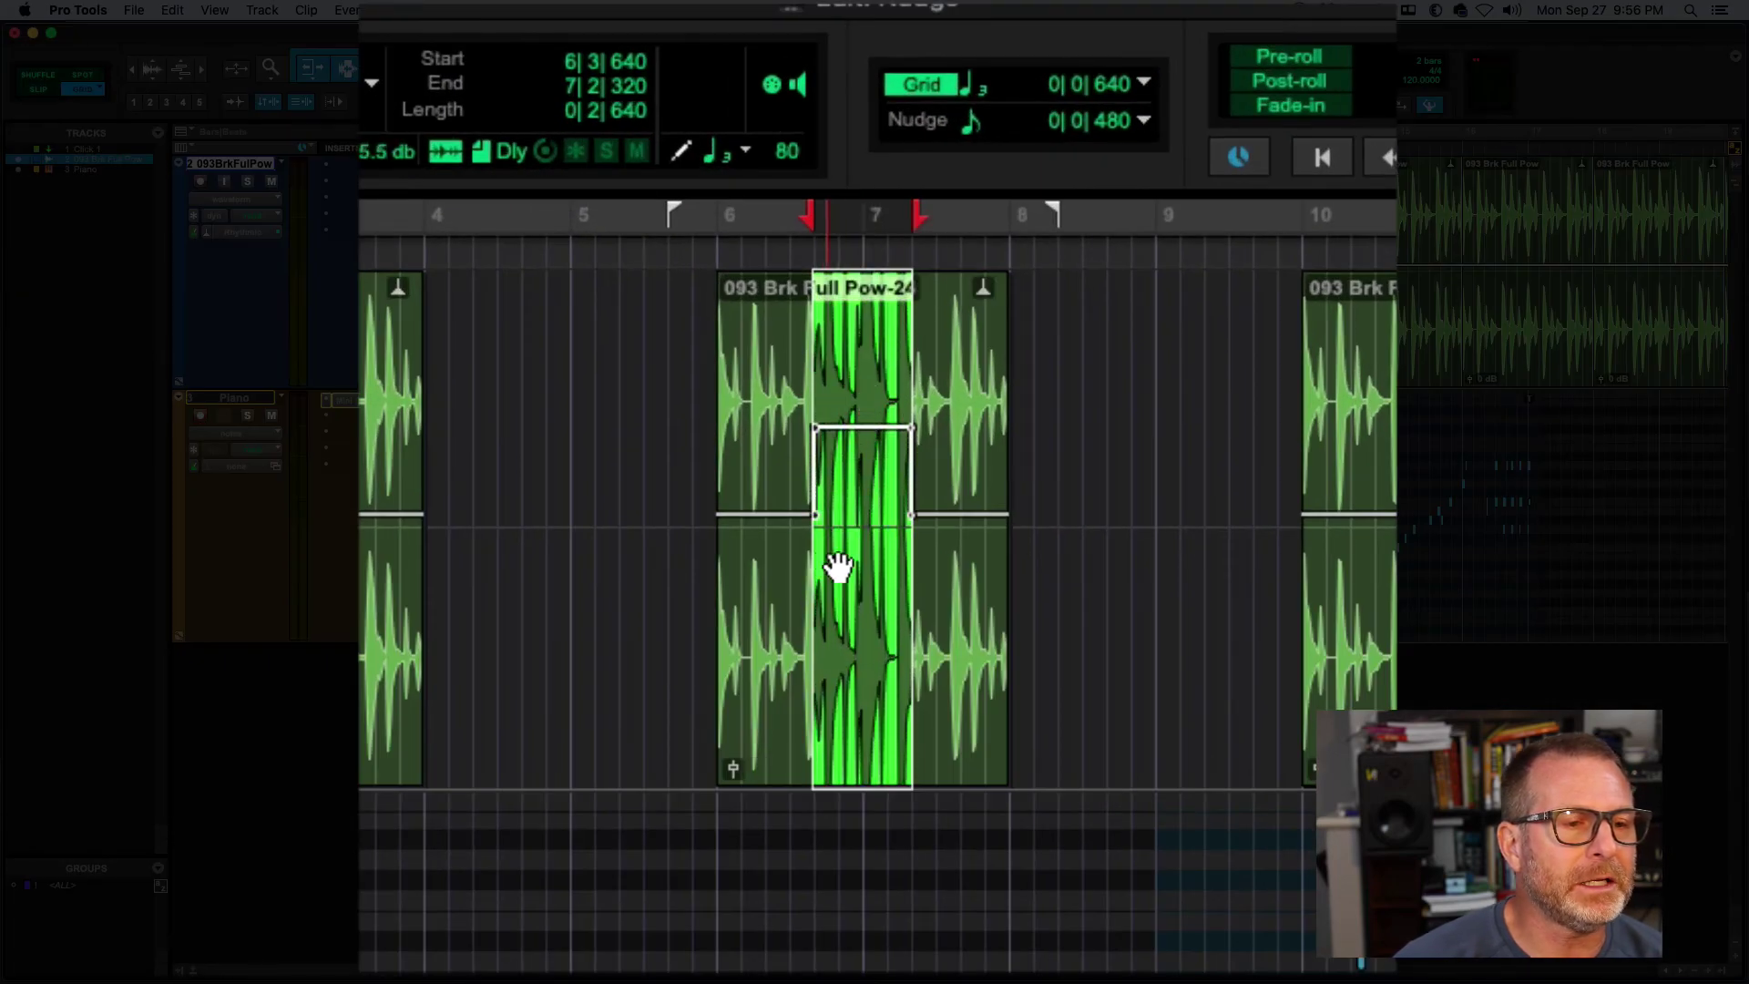
click(1053, 414)
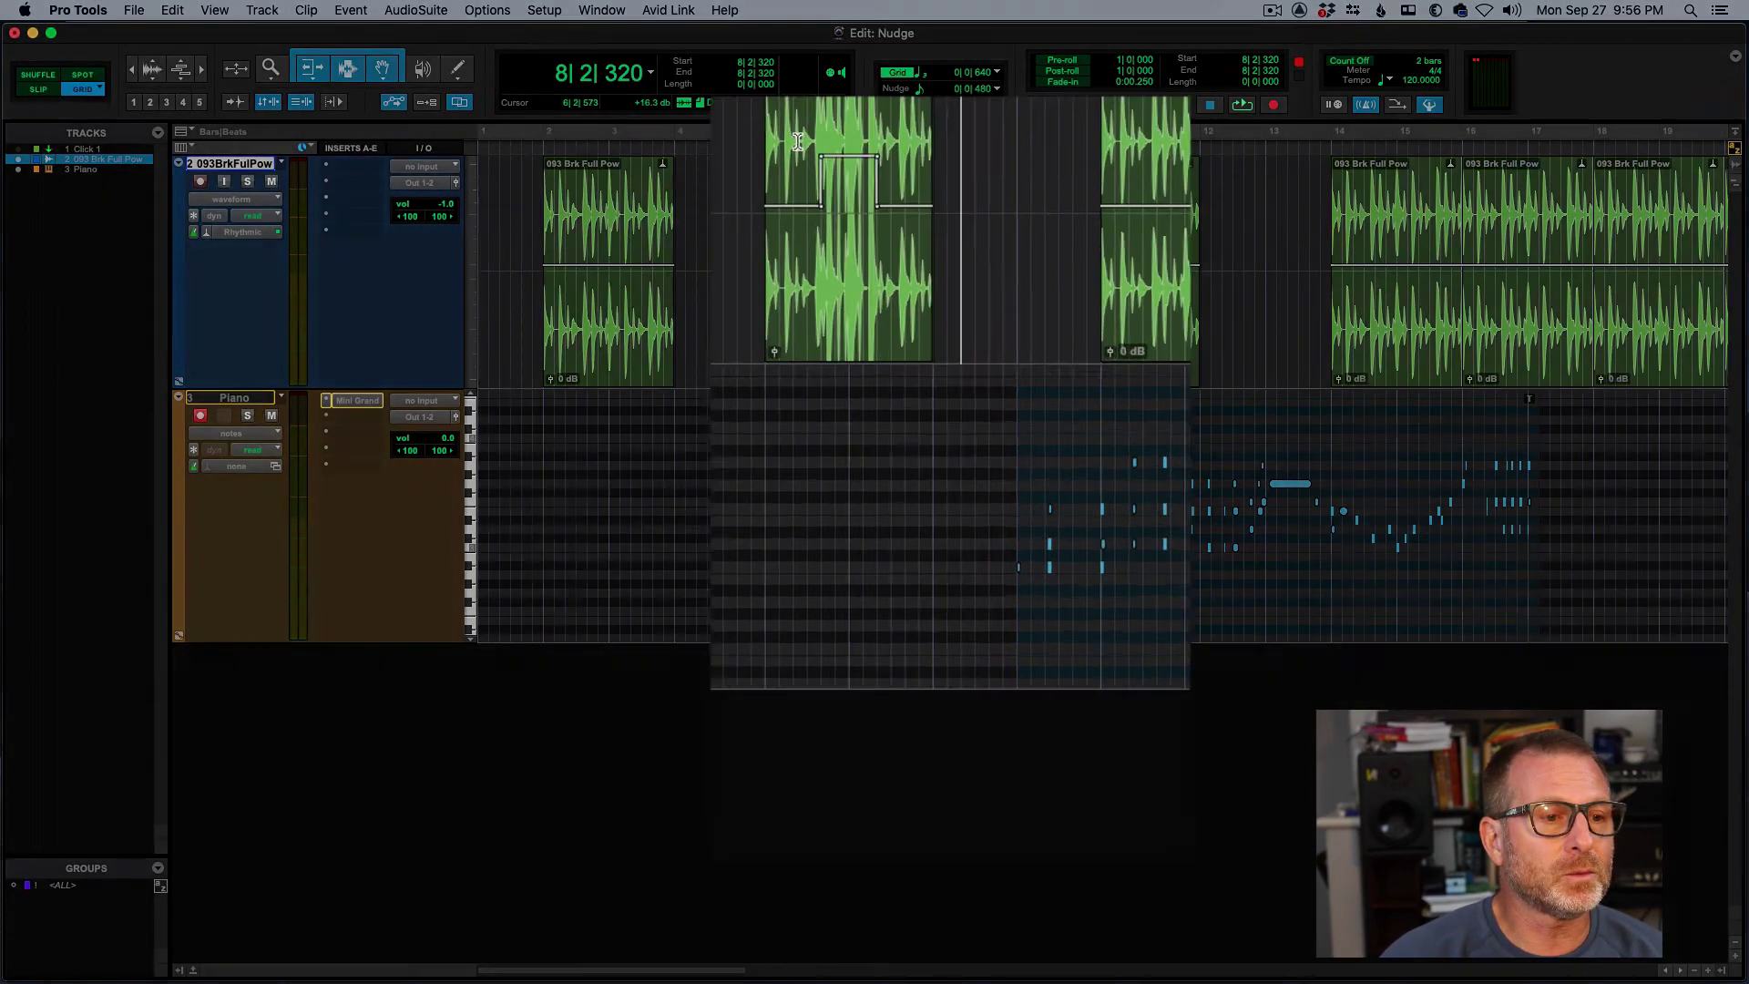
right_click(832, 215)
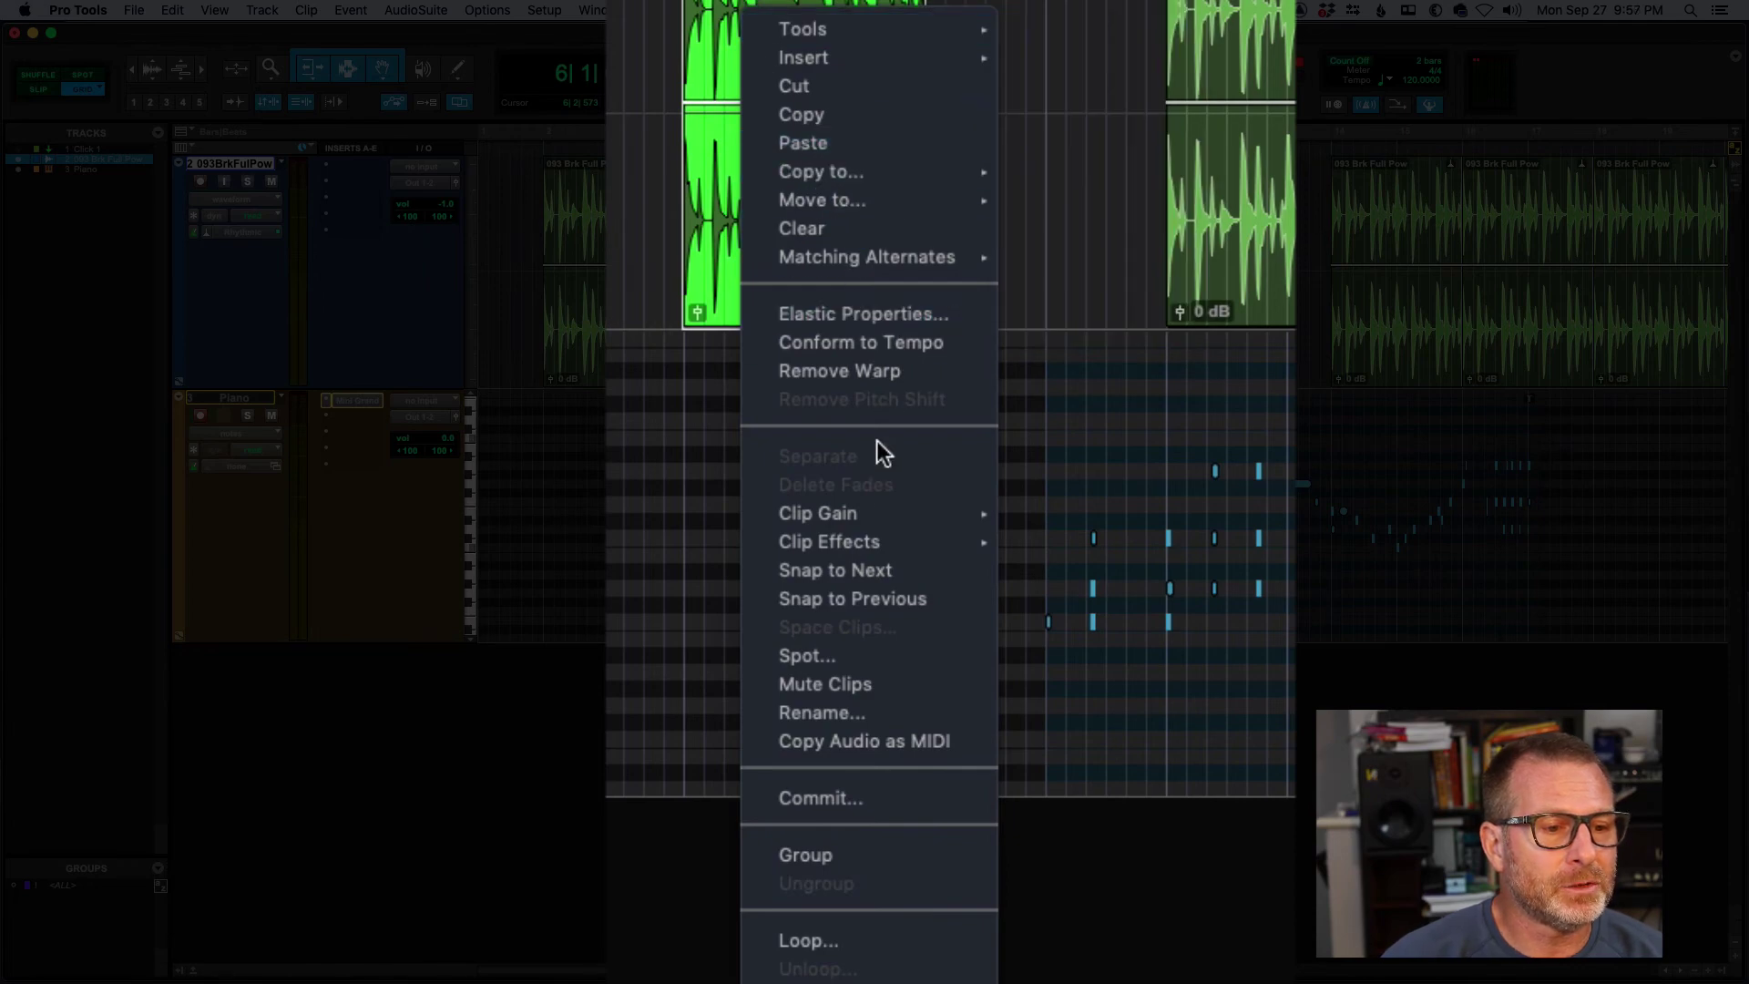
mouse_move(872, 515)
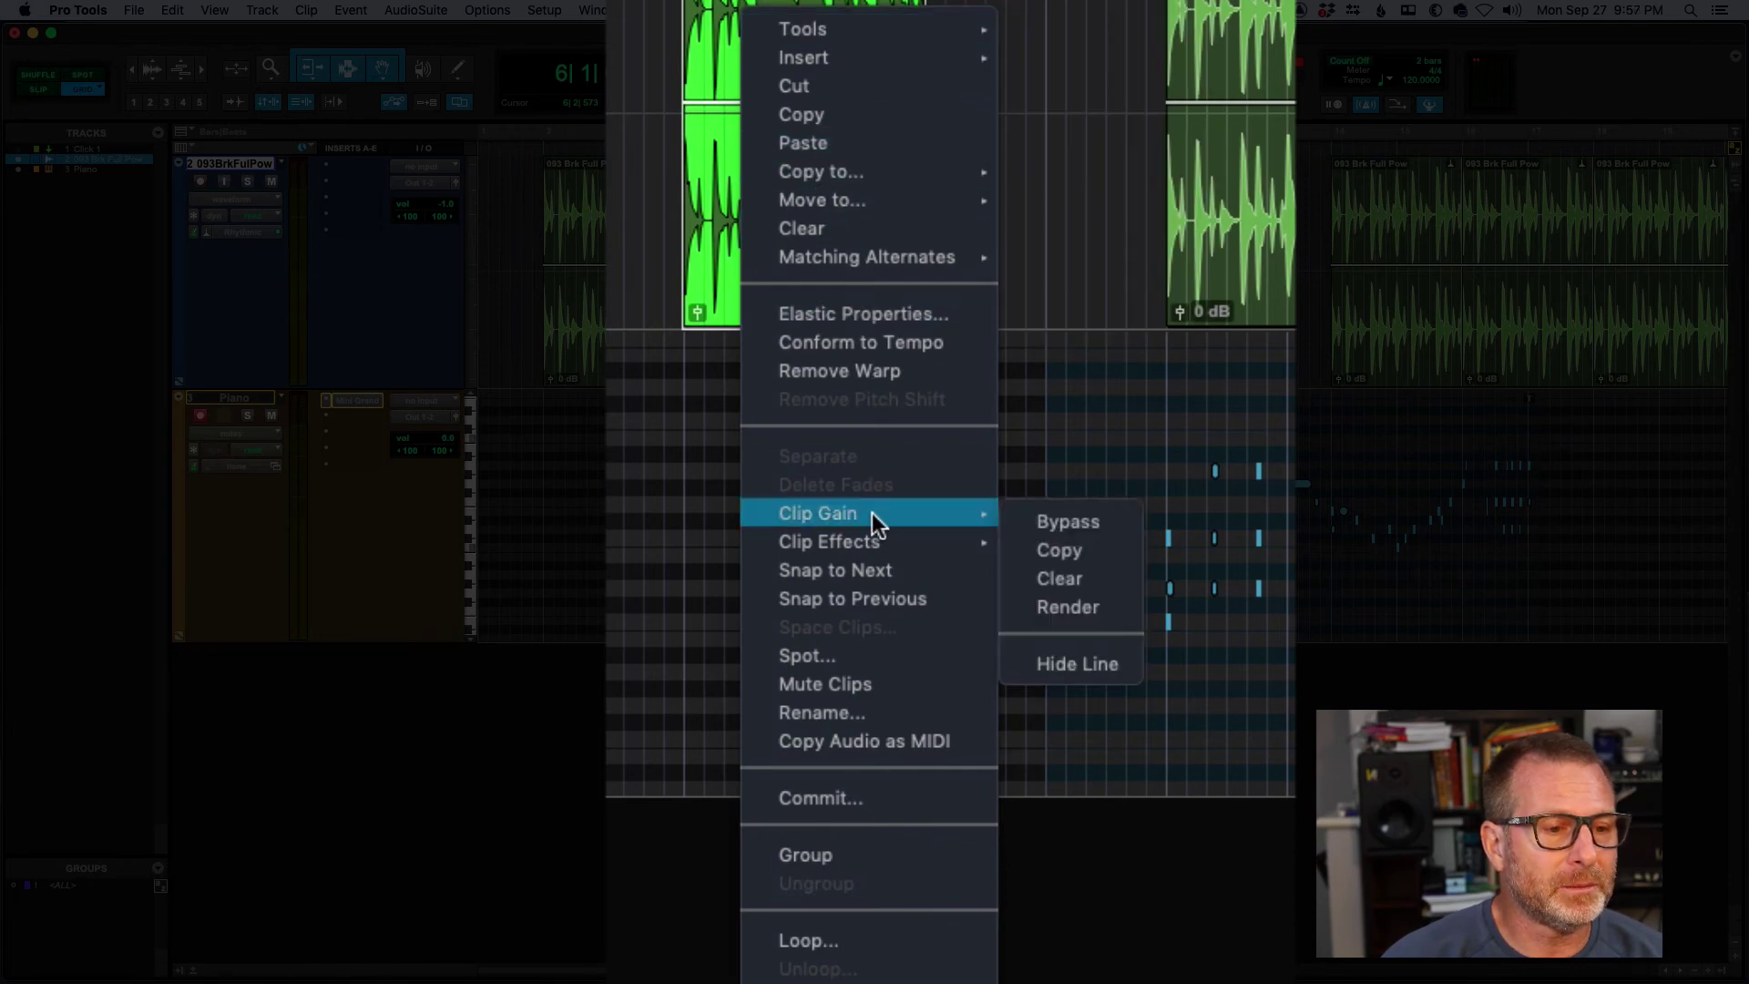
click(1106, 667)
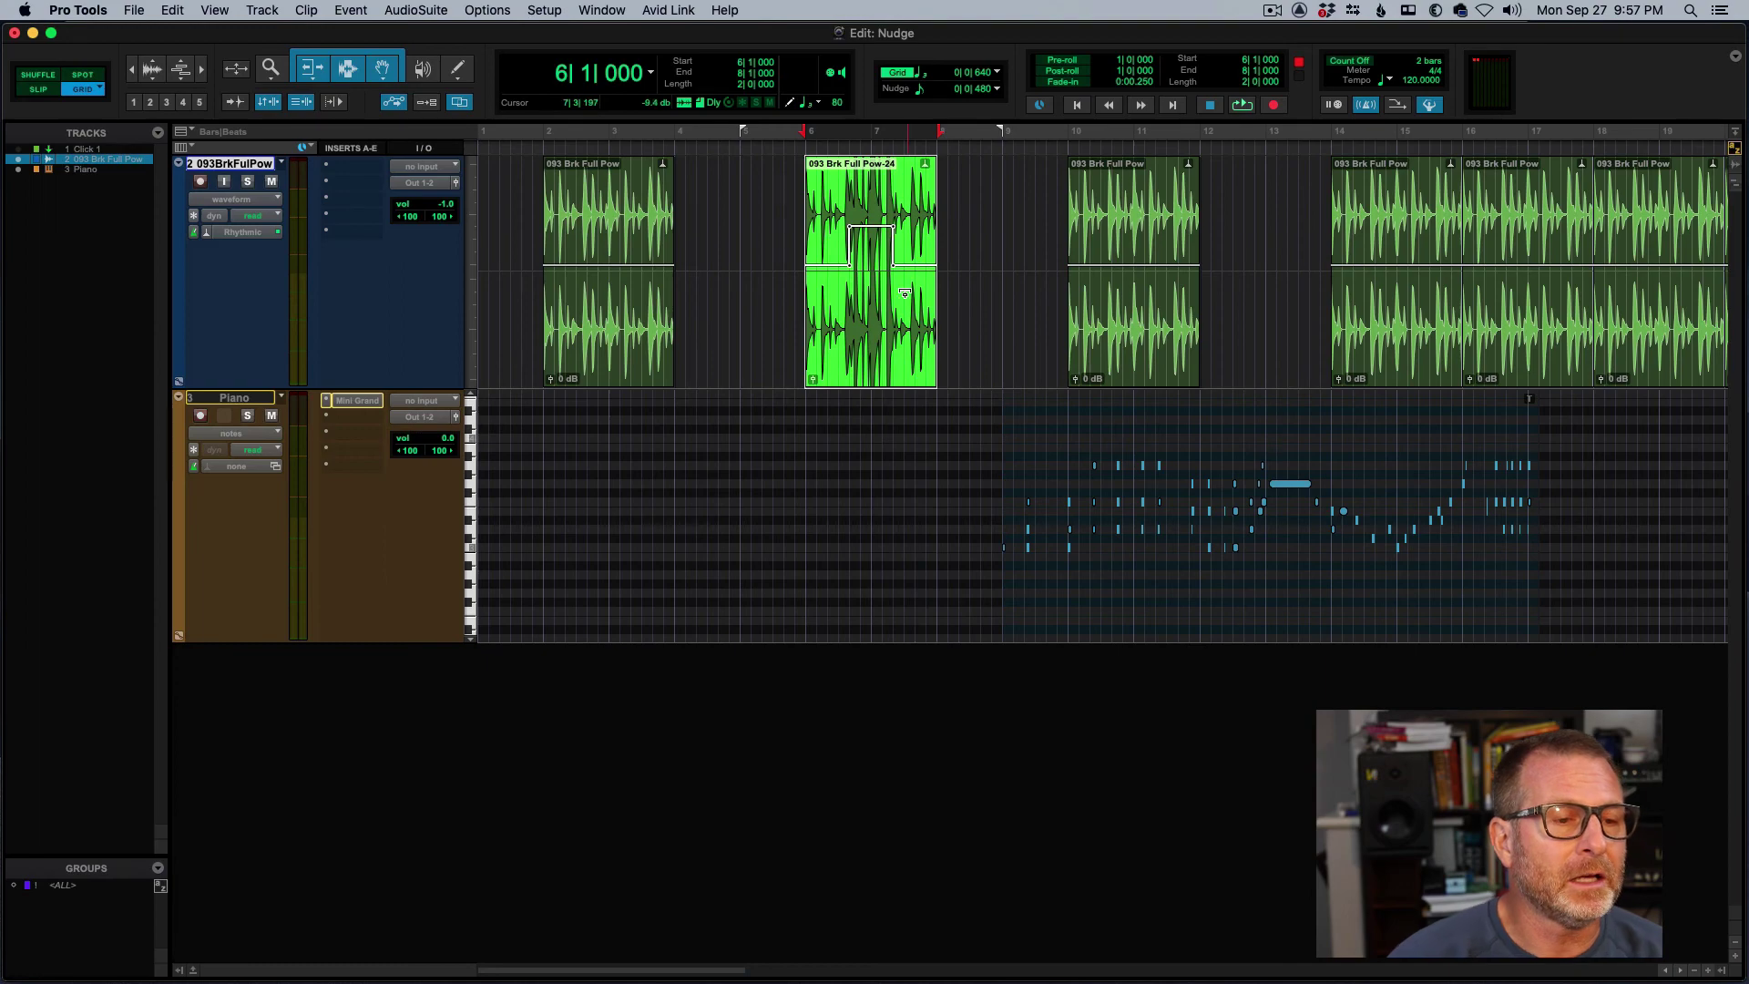
Select one bar around the clip-gain bump and nudge the bump with the selection toward 6|4|000.
click(848, 197)
drag(838, 198, 906, 205)
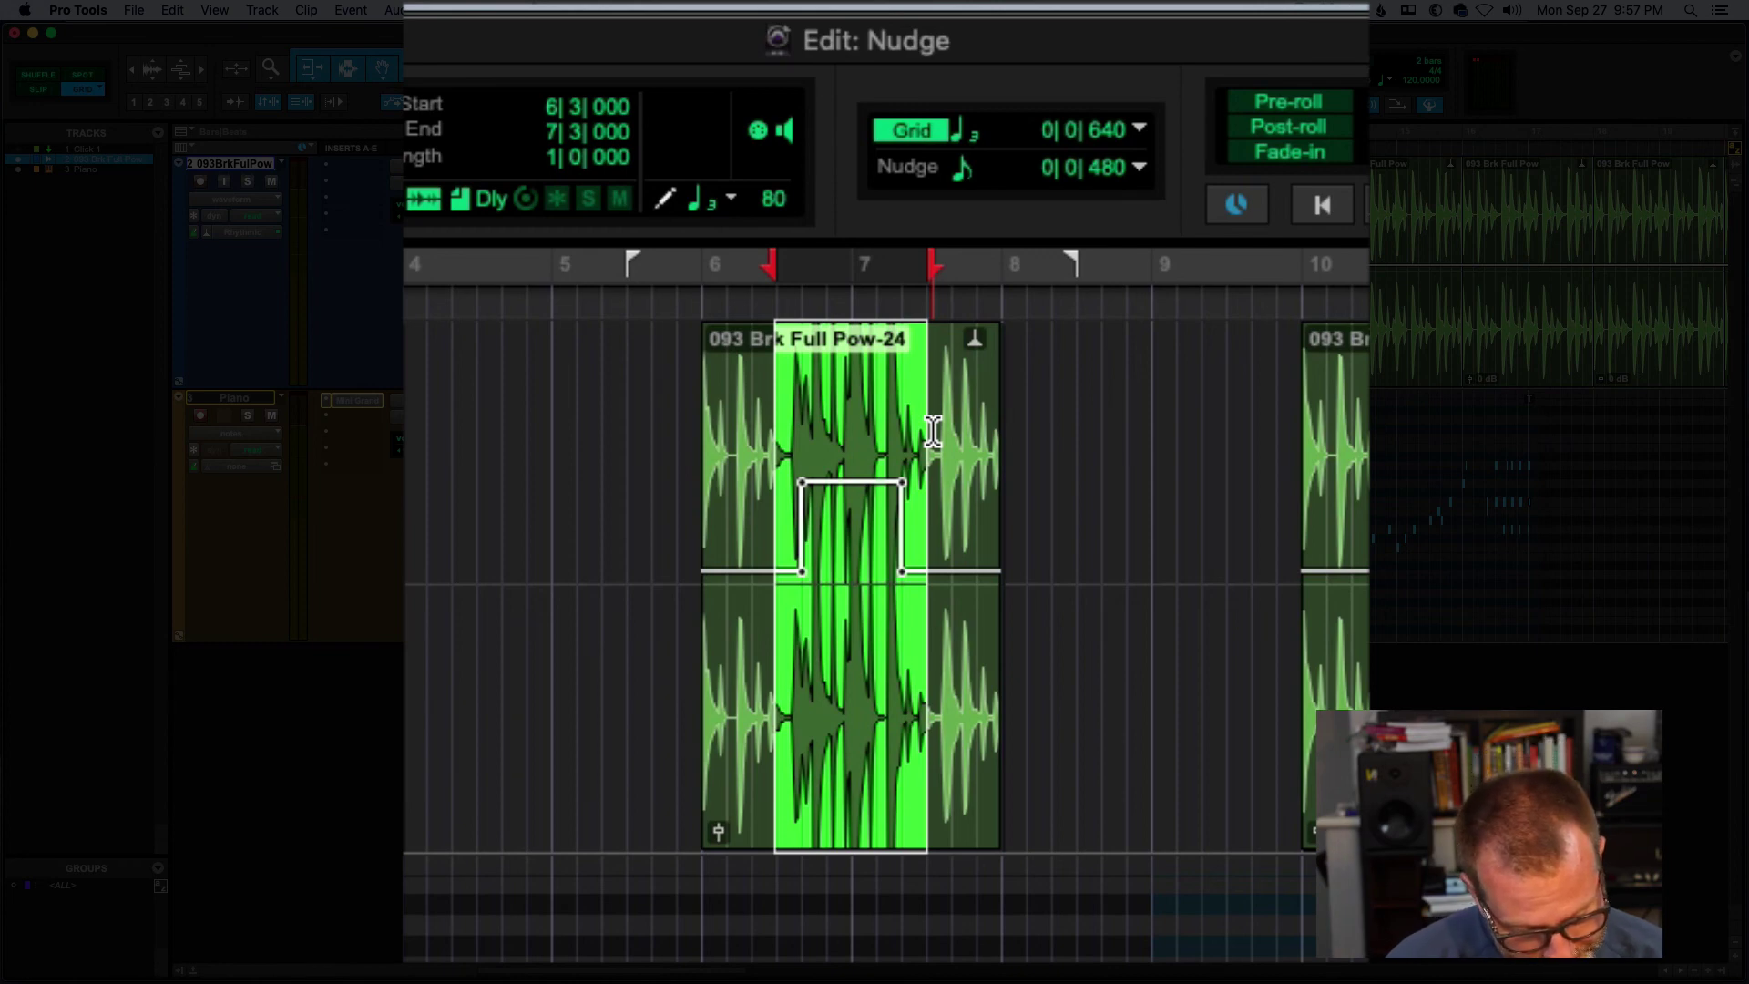
key(ctrl+shift+minus)
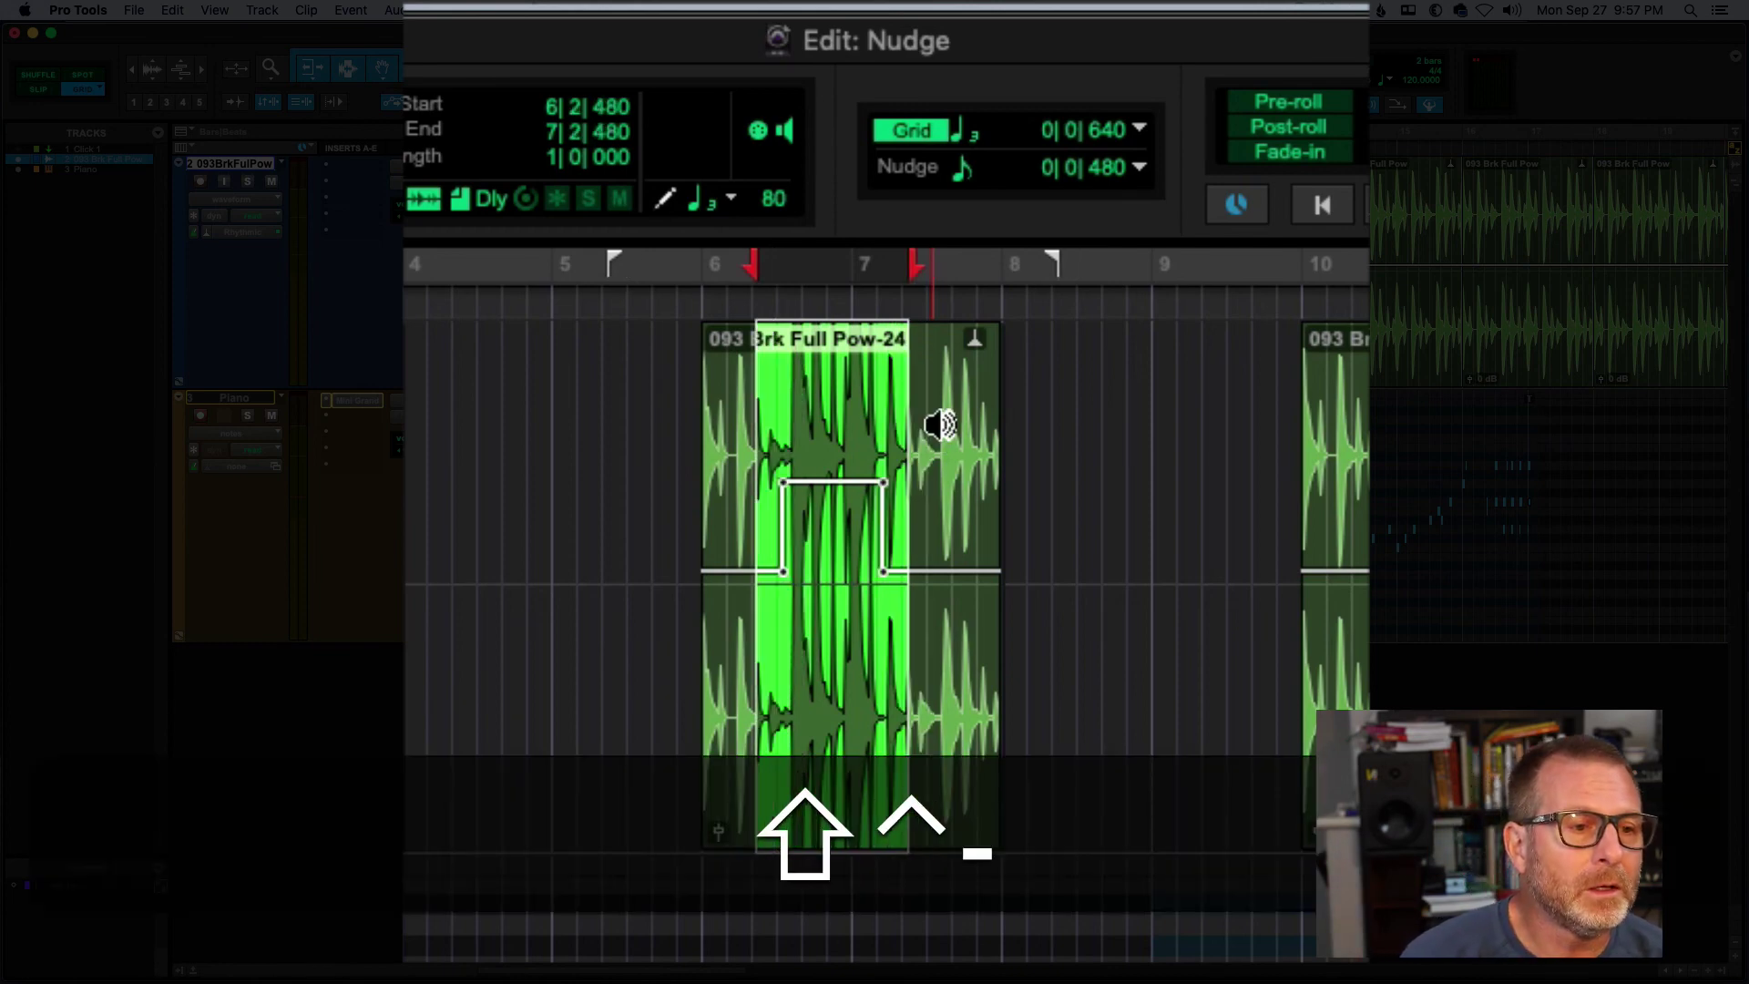
key(ctrl+shift+plus)
key(ctrl+shift+plus)
key(ctrl+shift+plus)
key(ctrl+shift+plus)
key(ctrl+shift+plus)
key(ctrl+shift+plus)
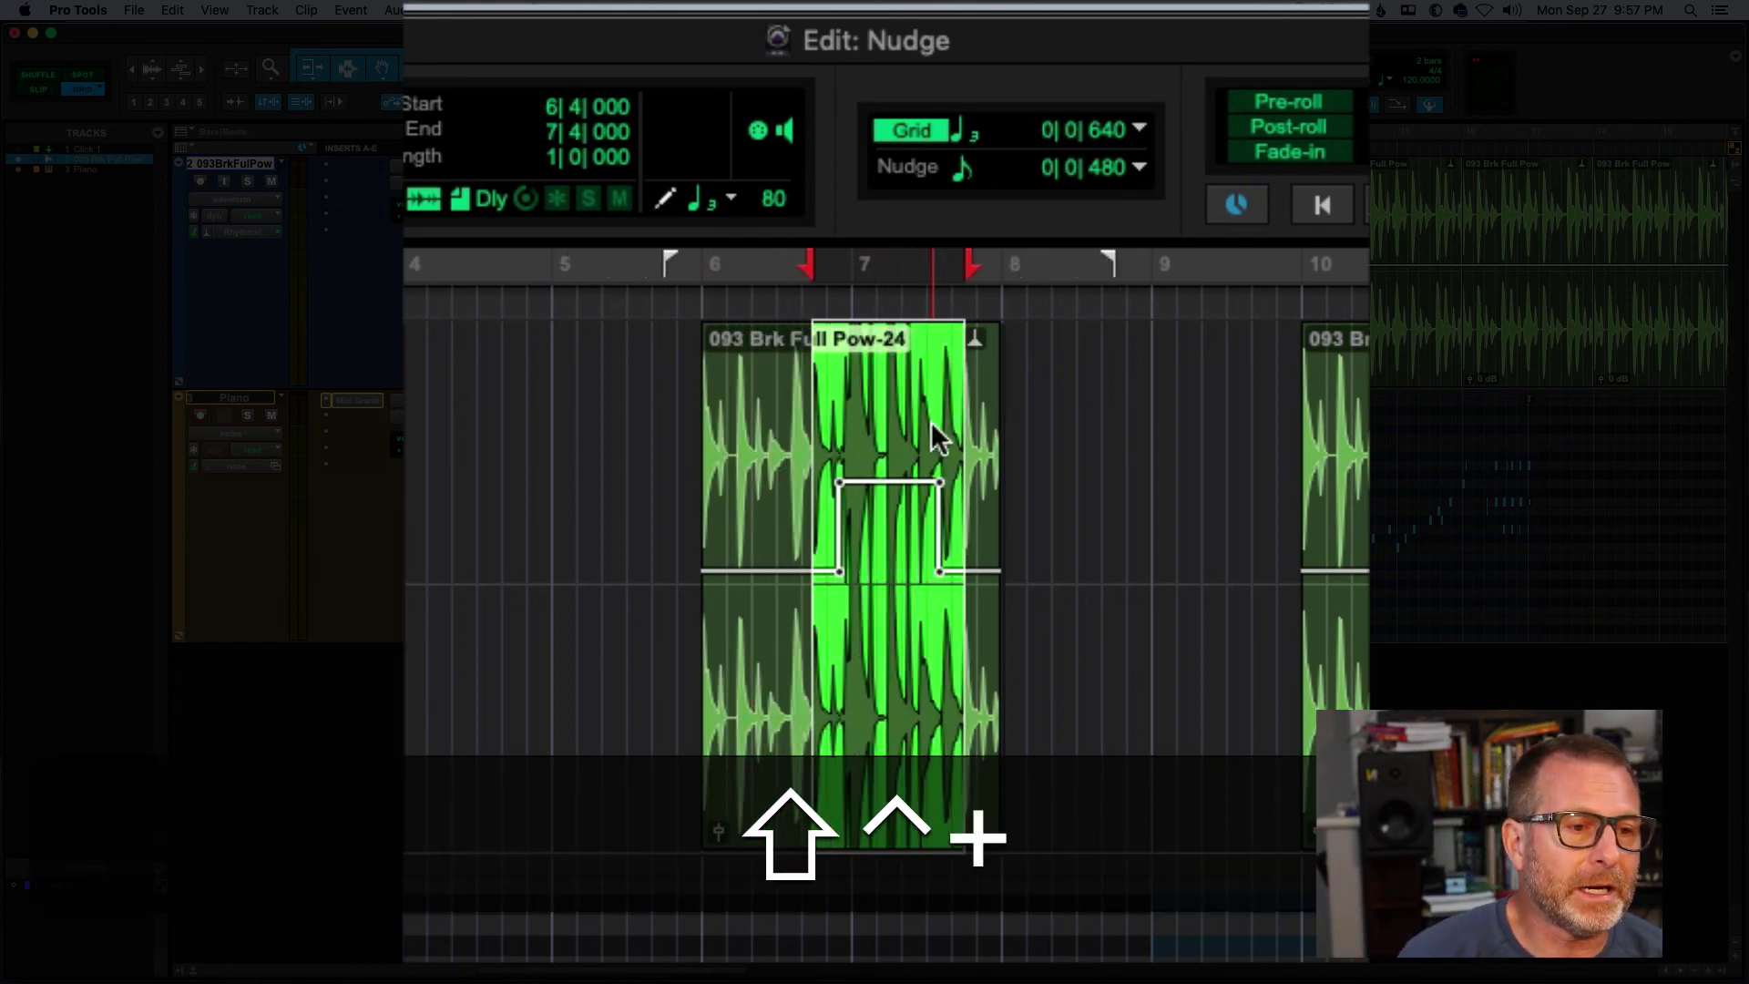
key(ctrl+shift+plus)
key(ctrl+shift+plus)
key(ctrl+shift+minus)
key(ctrl+shift+minus)
key(ctrl+shift+minus)
key(ctrl+shift+minus)
key(ctrl+shift+minus)
key(ctrl+shift+minus)
key(ctrl+shift+plus)
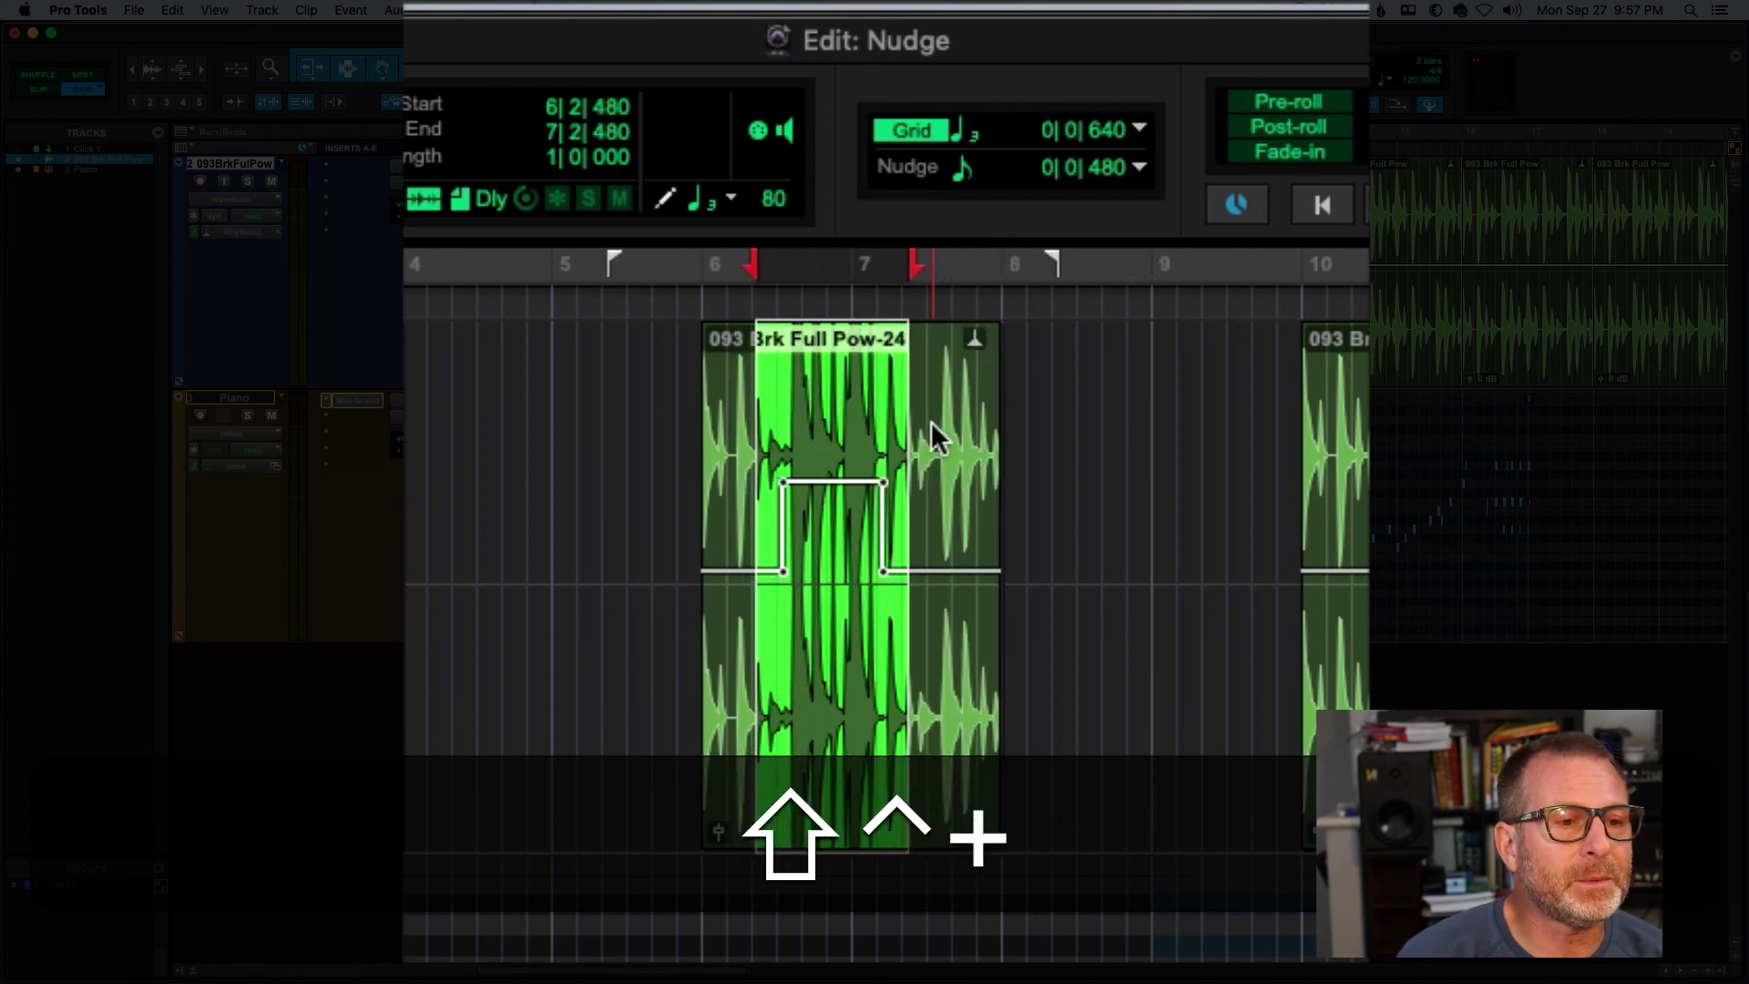
key(ctrl+shift+plus)
key(ctrl+shift+plus)
key(ctrl+shift+plus)
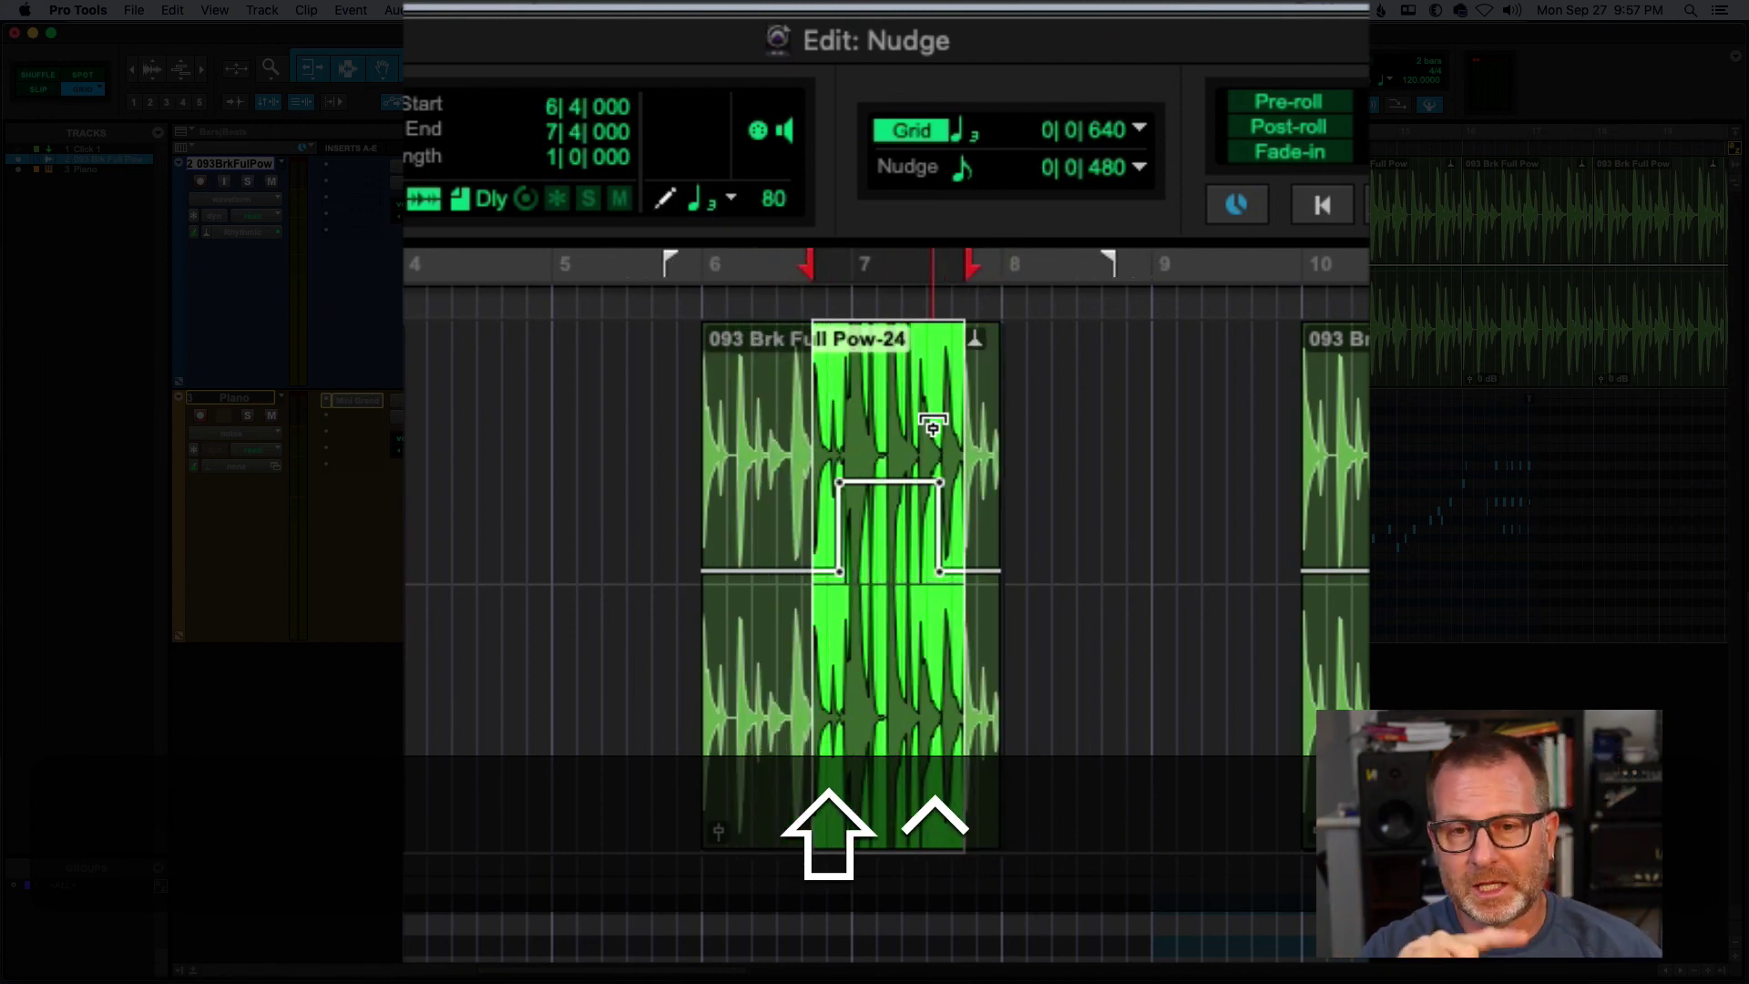